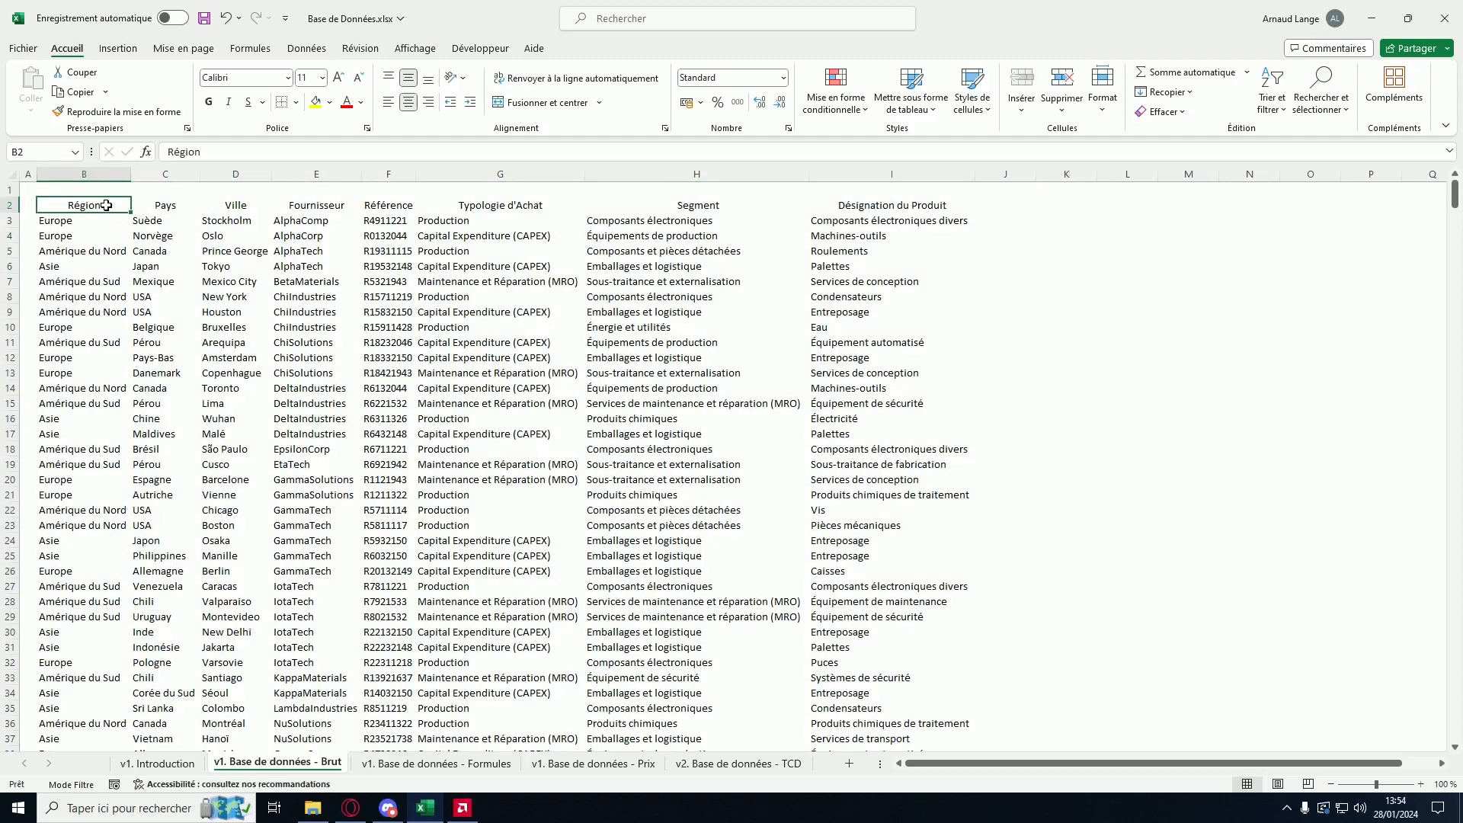
# Step: Format the range B2:I65 as a table with headers, using the medium style with a blue header and grey bands
pyautogui.hotkey('ctrl', 'shift', 'End')
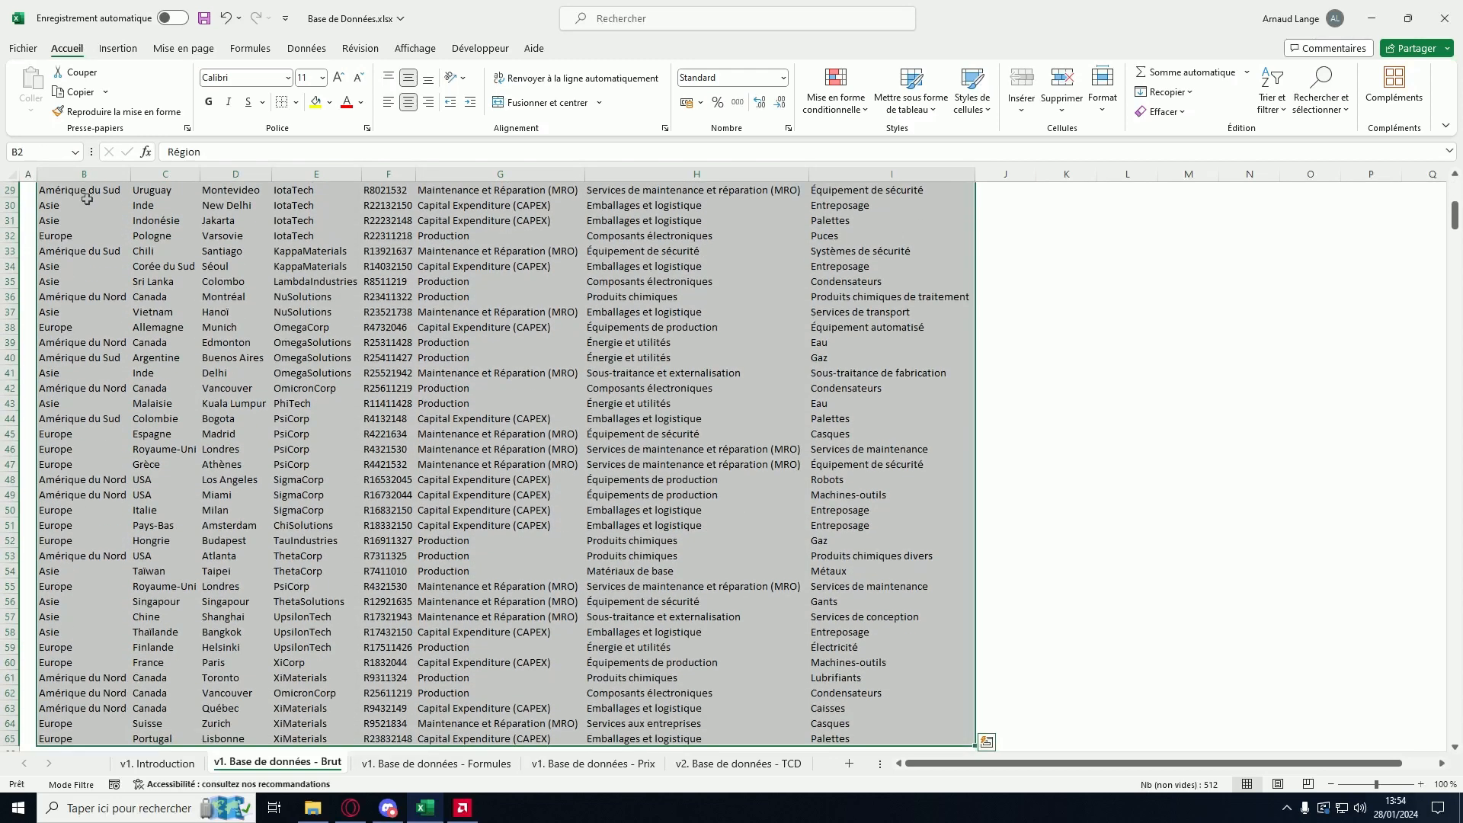
pyautogui.click(934, 113)
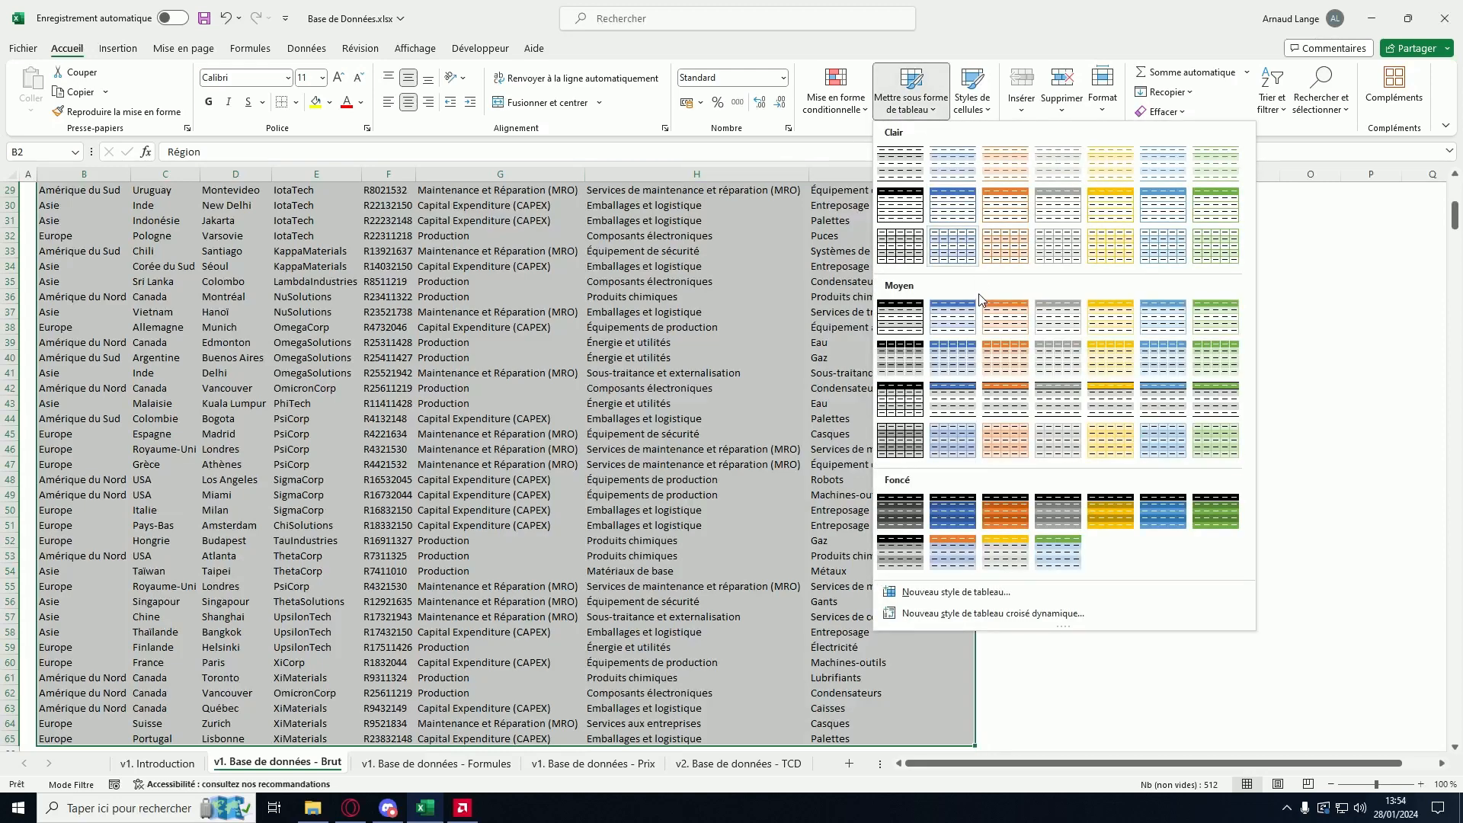
pyautogui.click(966, 348)
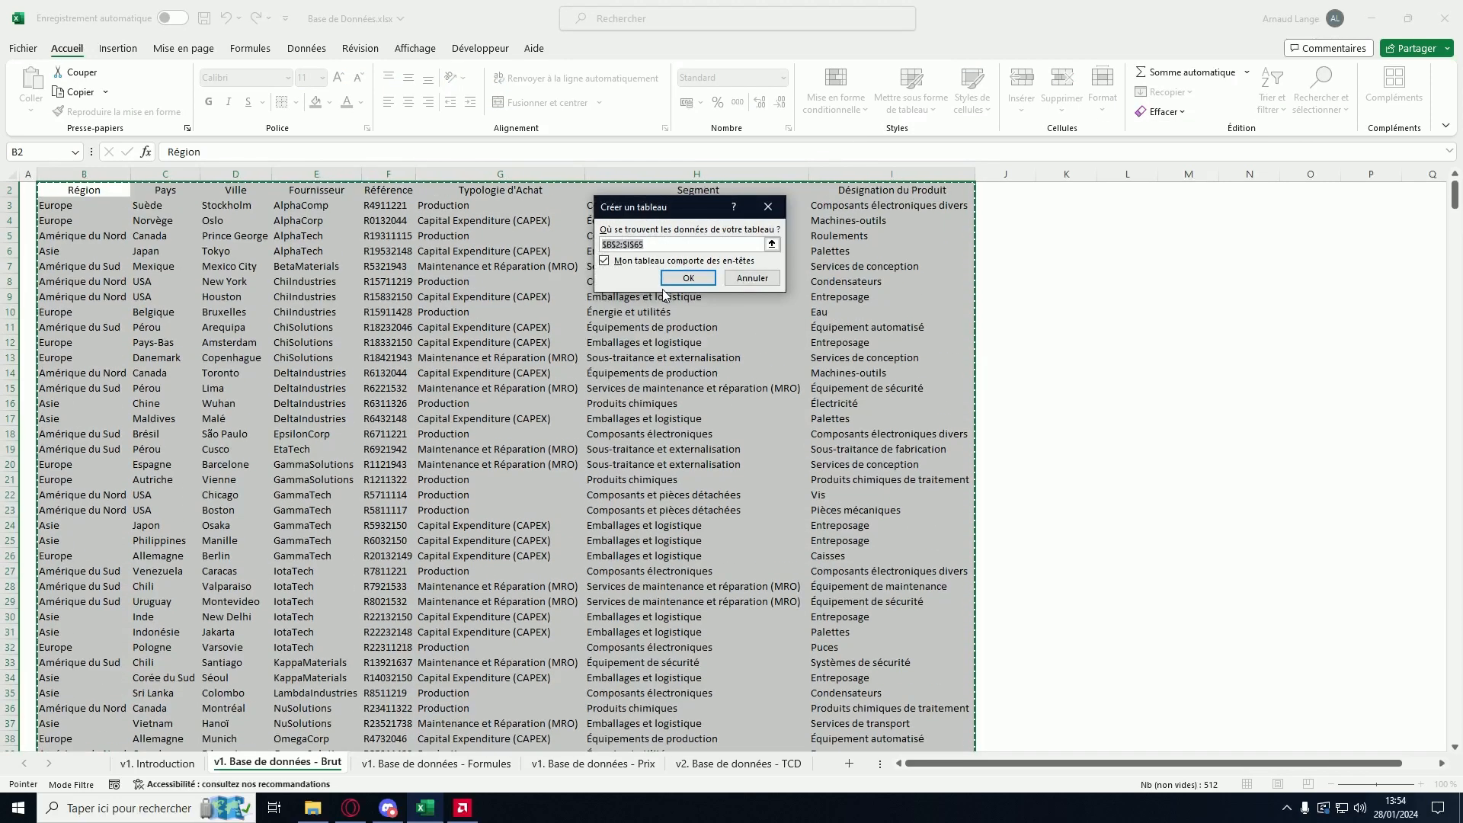
pyautogui.click(670, 279)
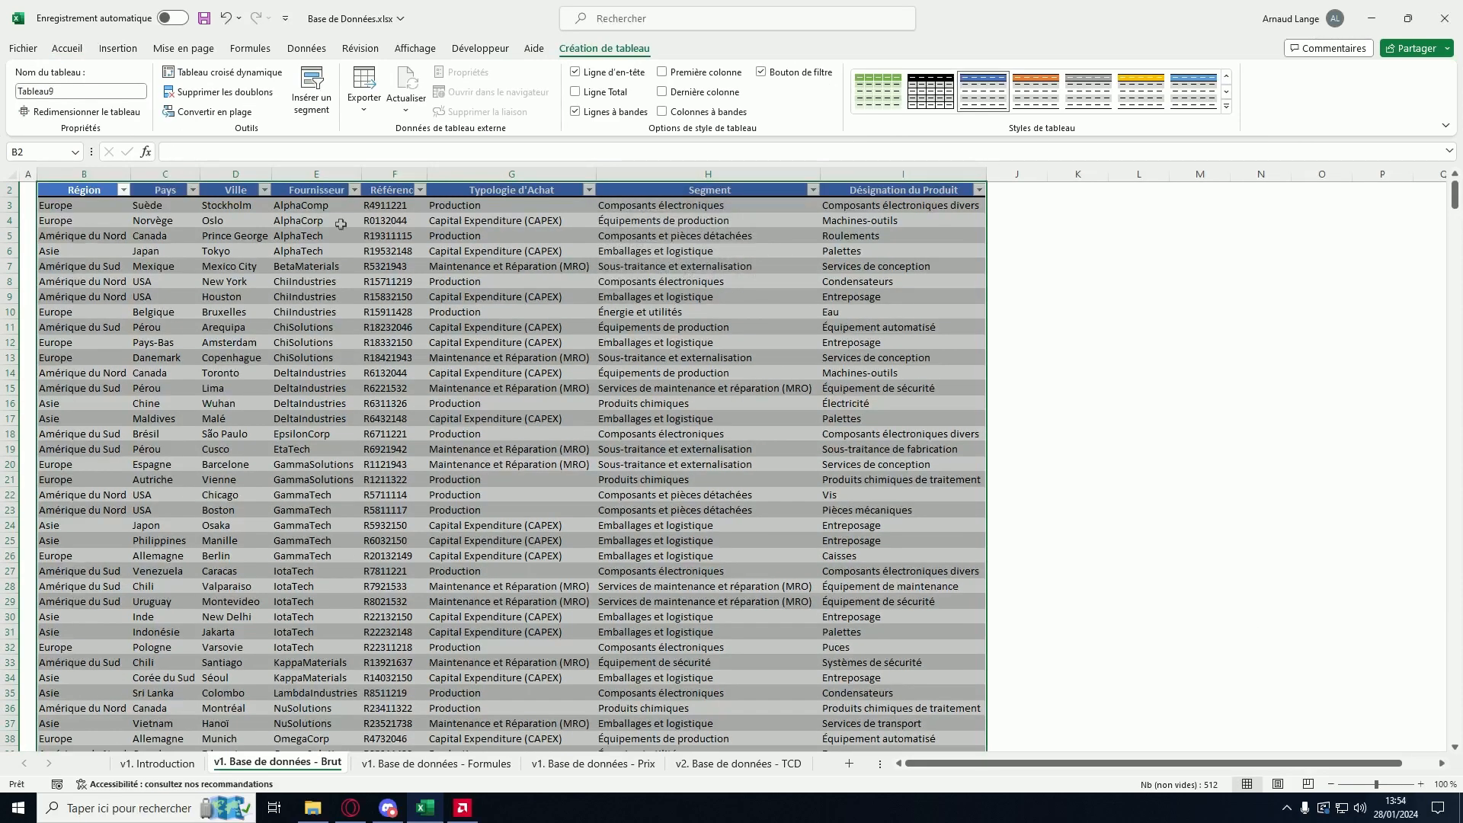
# Step: Examine the sort and filter options of the Région column without applying any
pyautogui.click(70, 50)
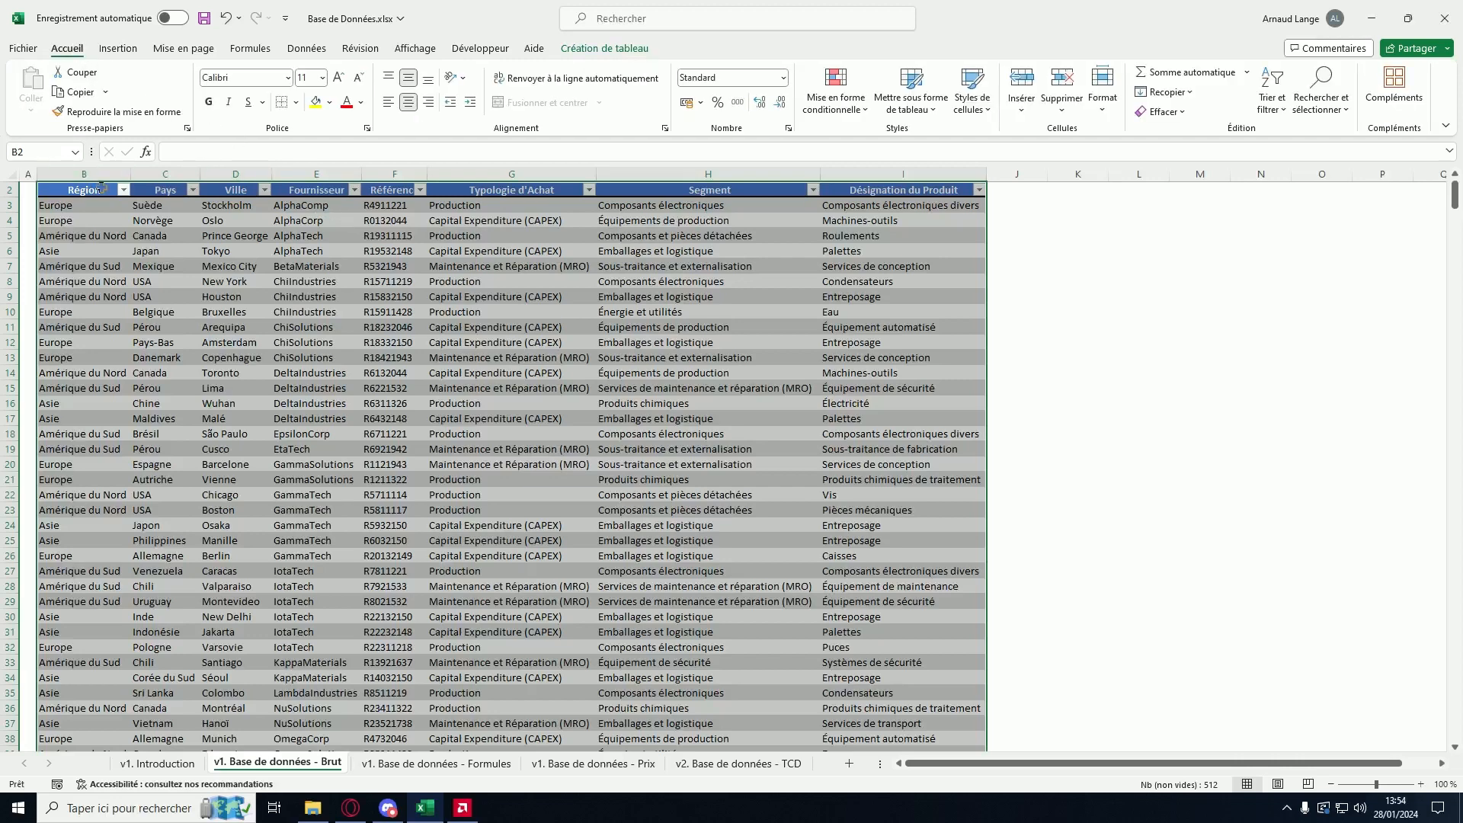
pyautogui.click(123, 191)
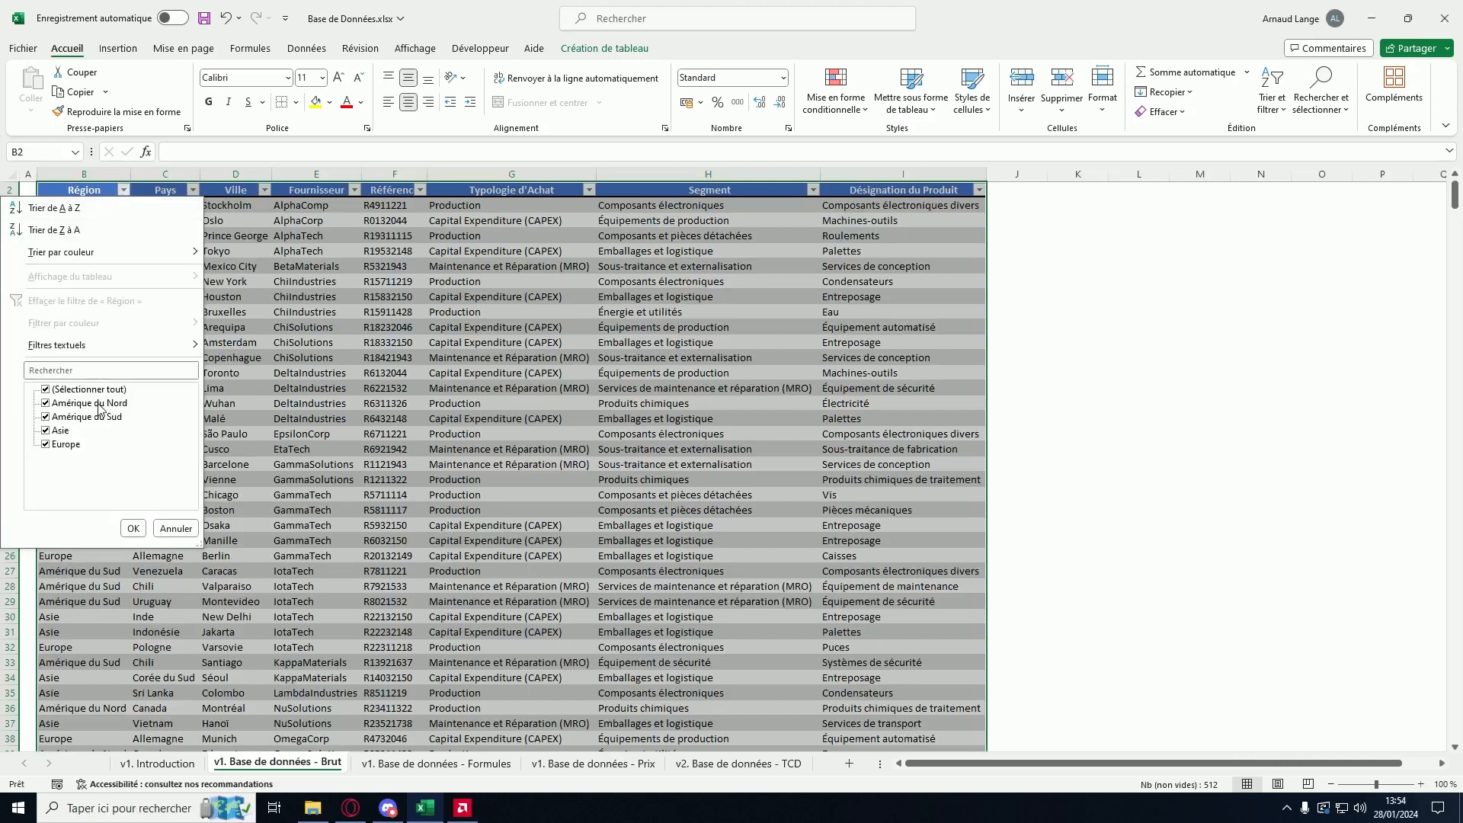
pyautogui.click(246, 346)
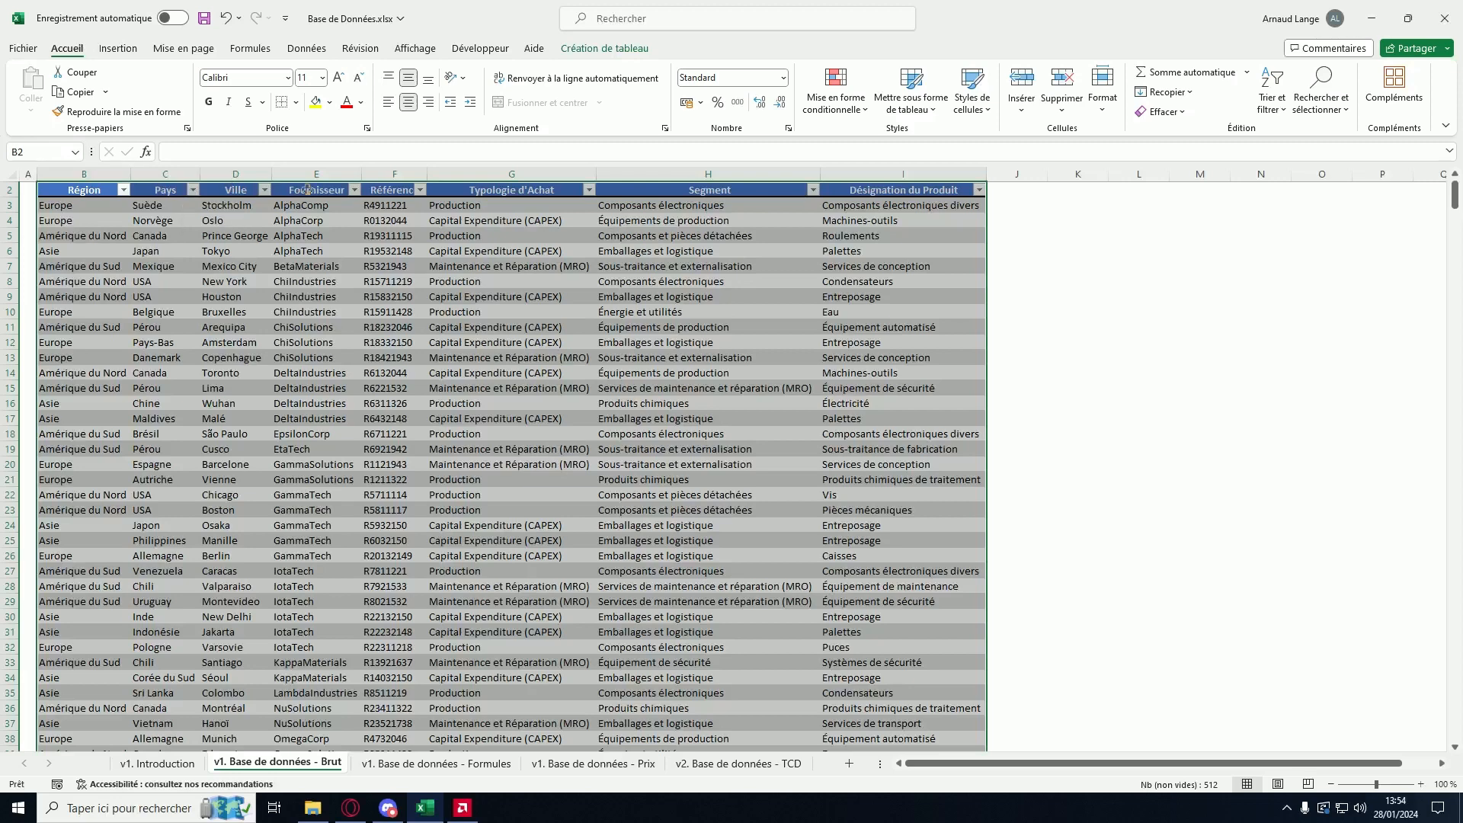
# Step: Widen the Référence column so that its full header fits beside the filter arrow
pyautogui.click(400, 190)
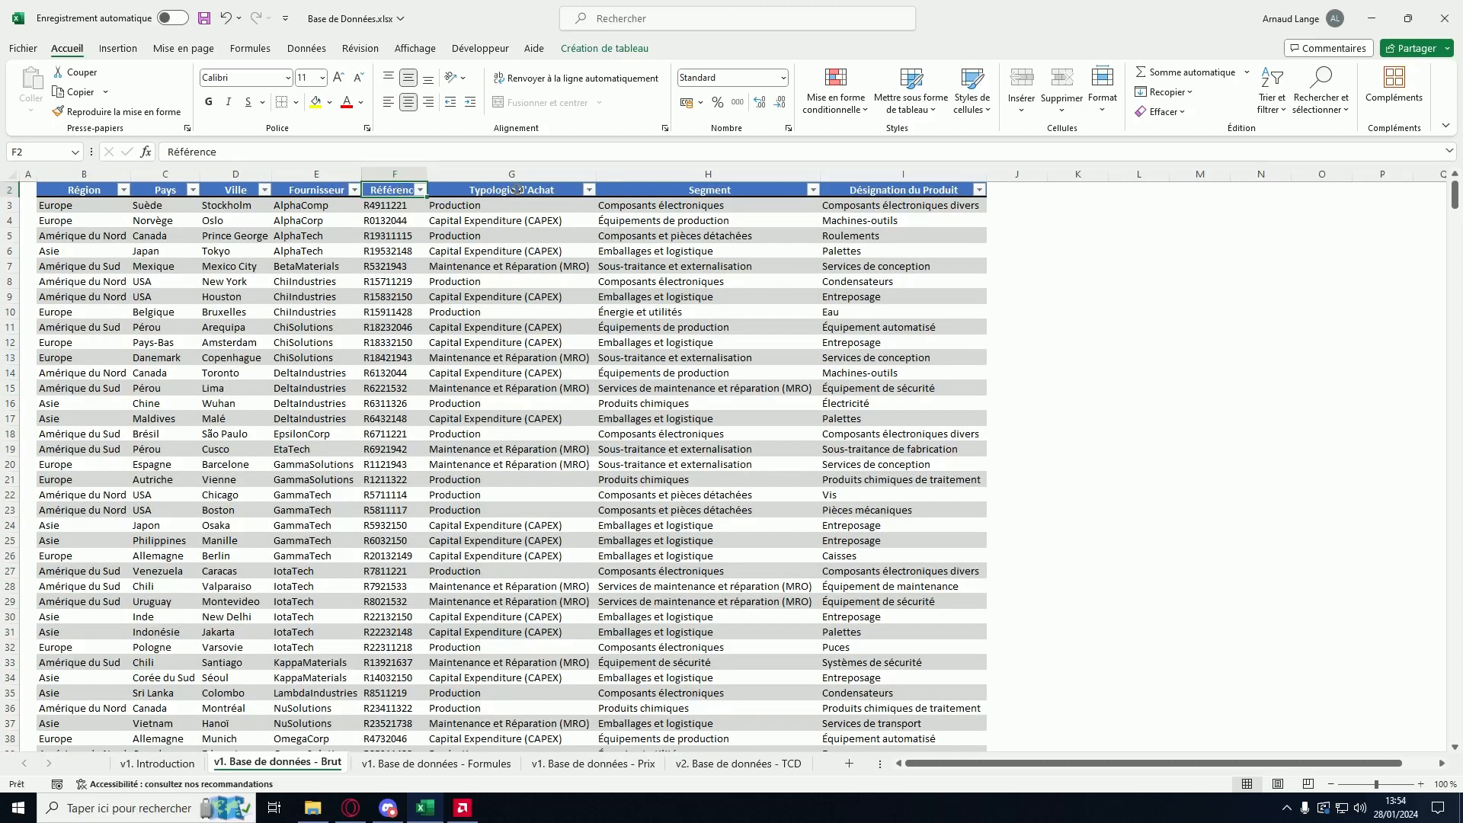
pyautogui.press('Right')
pyautogui.press('Right')
pyautogui.press('Right')
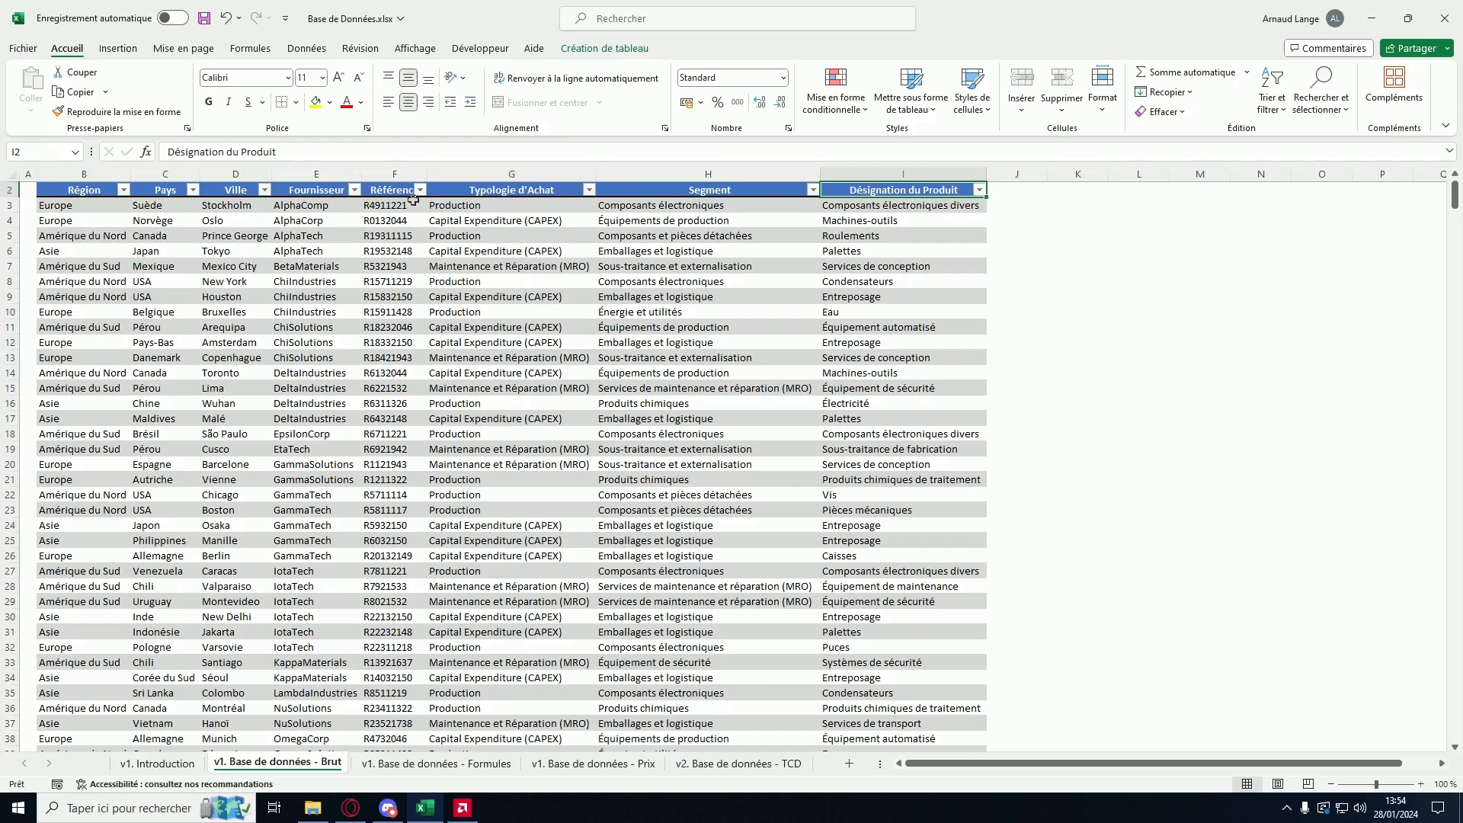
pyautogui.moveTo(427, 174); pyautogui.dragTo(450, 174)
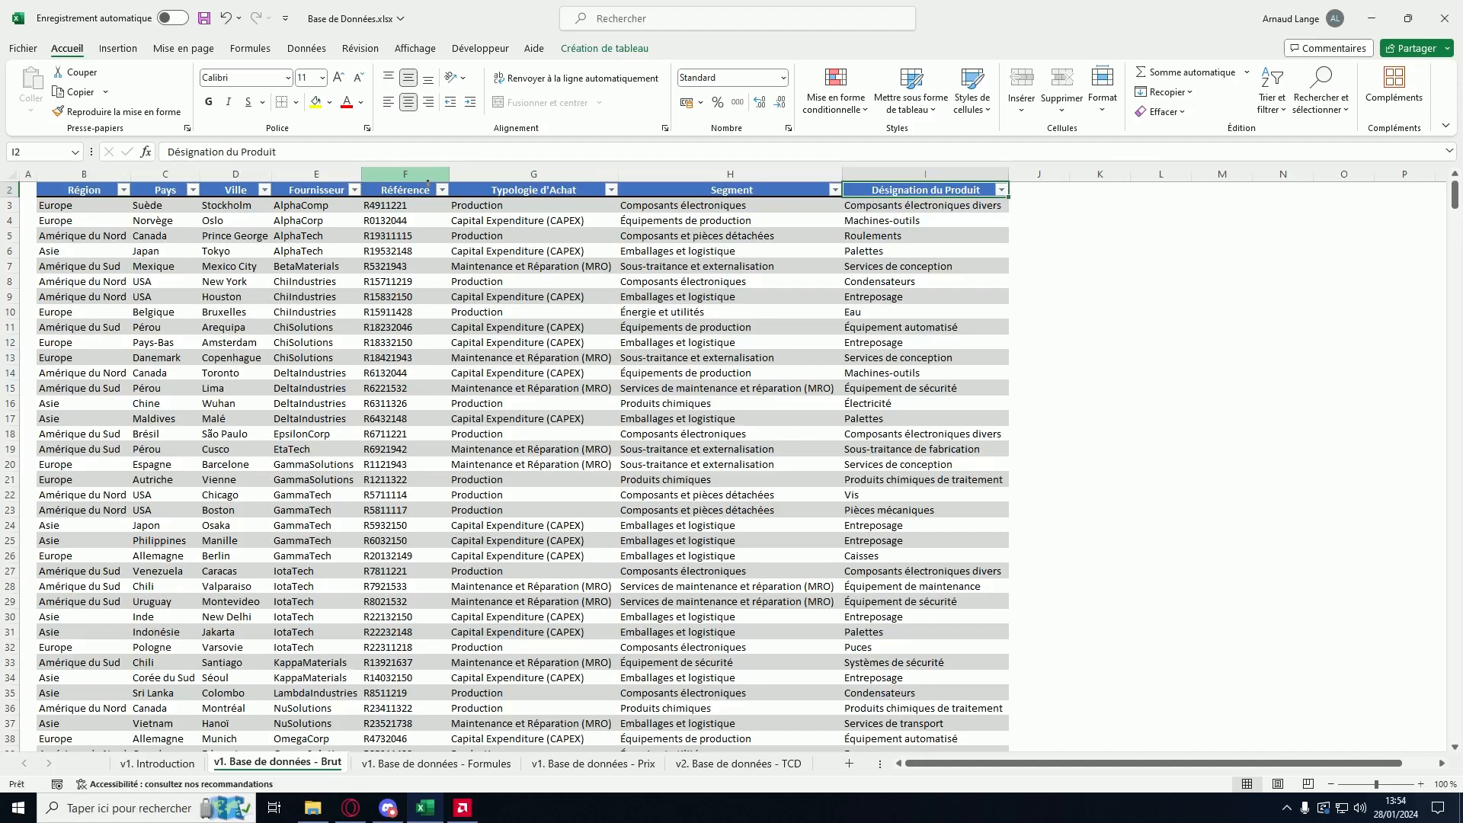
# Step: Highlight duplicate values in the Référence column with conditional formatting, using yellow fill with dark yellow text
pyautogui.click(417, 174)
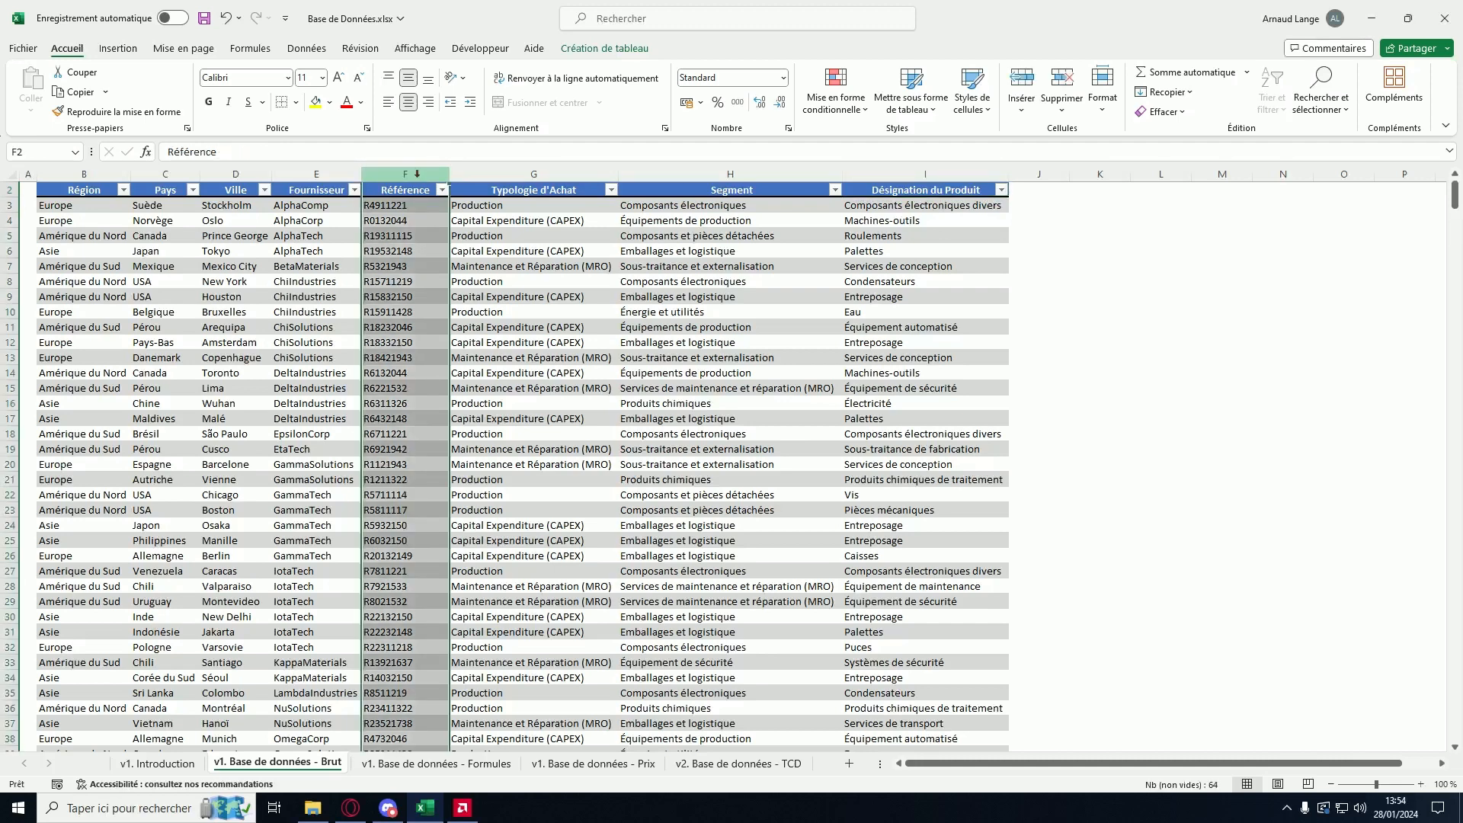
pyautogui.click(865, 115)
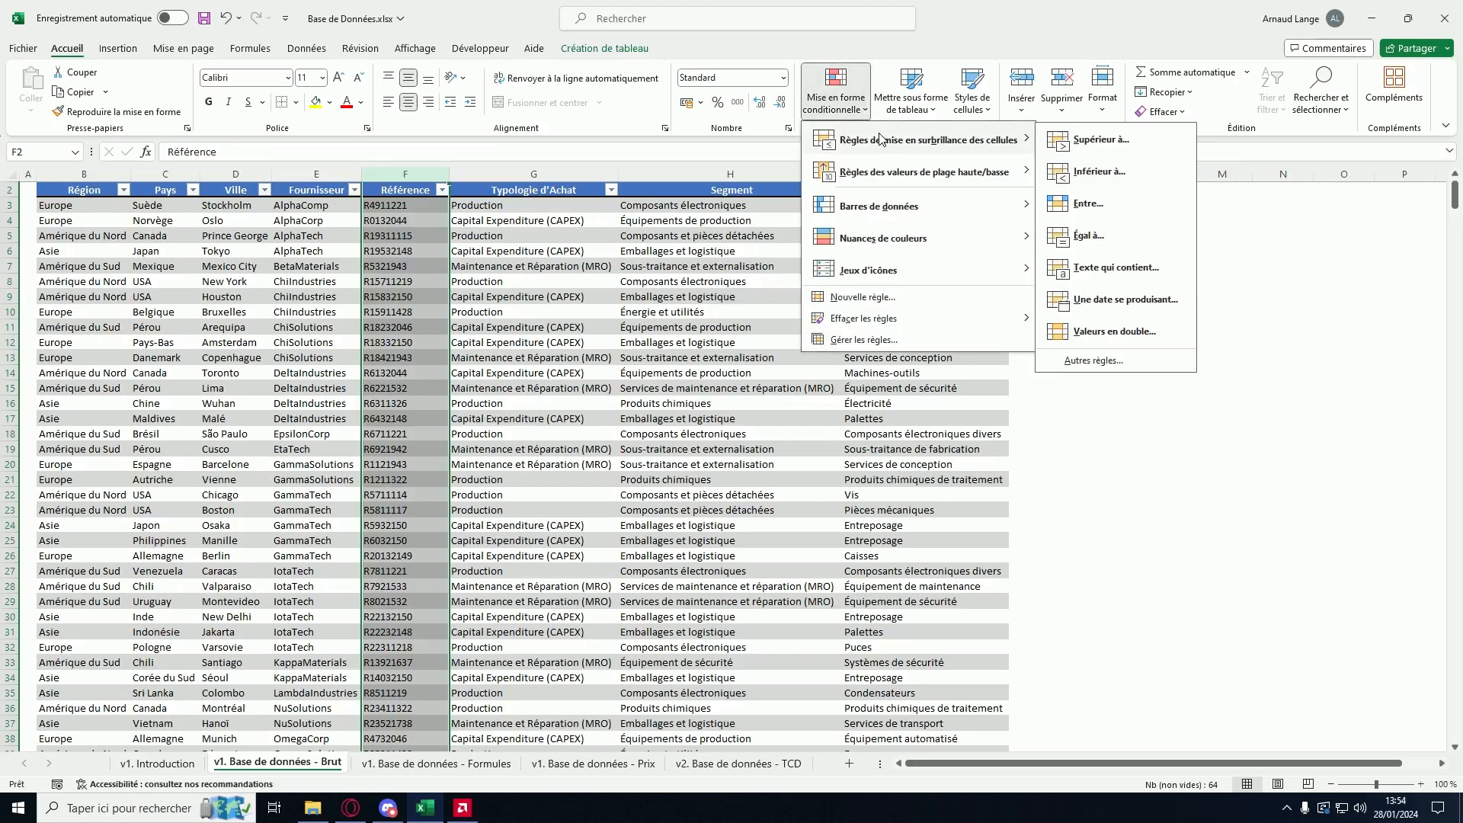
pyautogui.moveTo(884, 175)
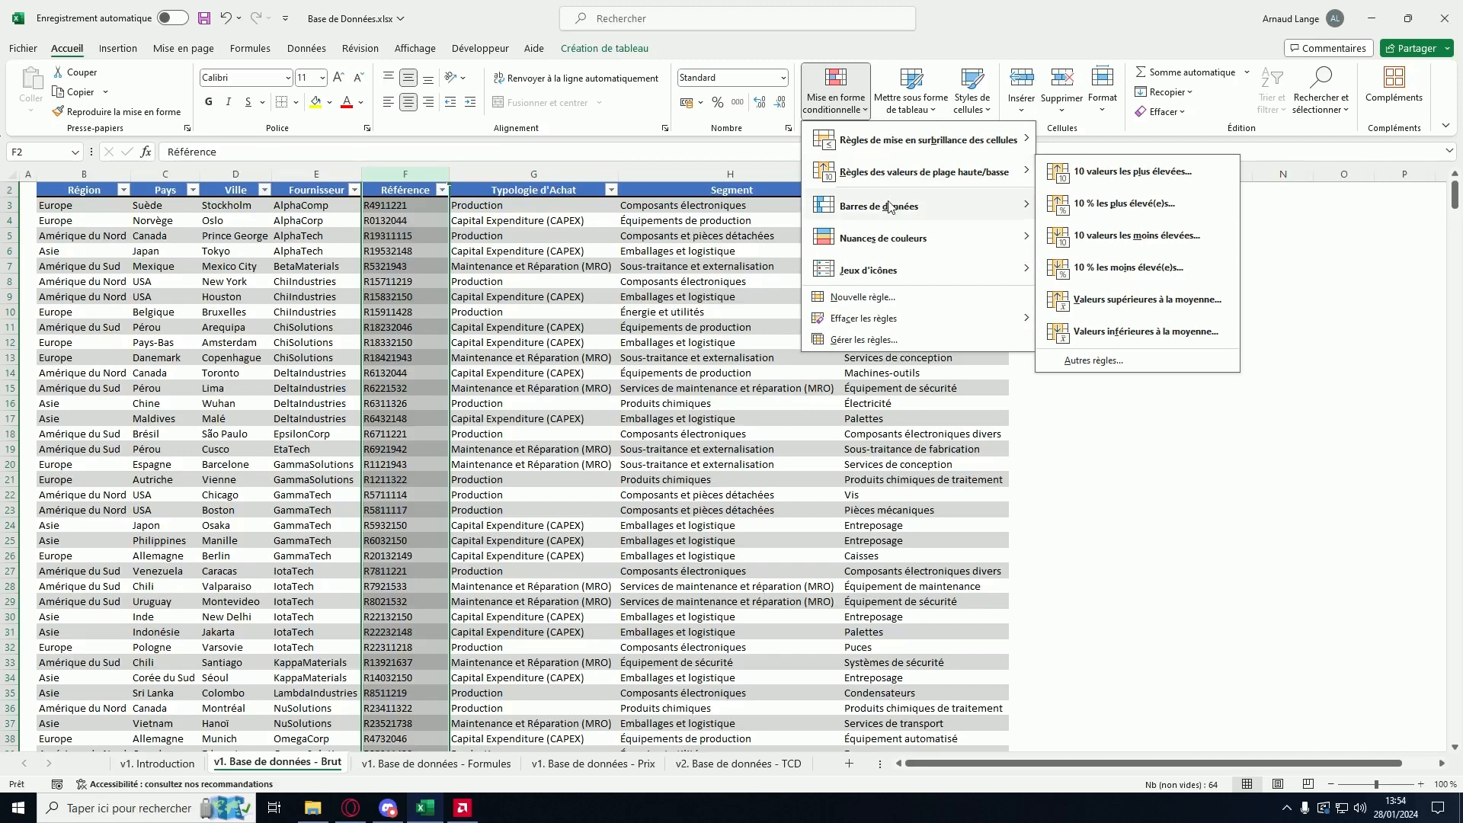
pyautogui.moveTo(888, 243)
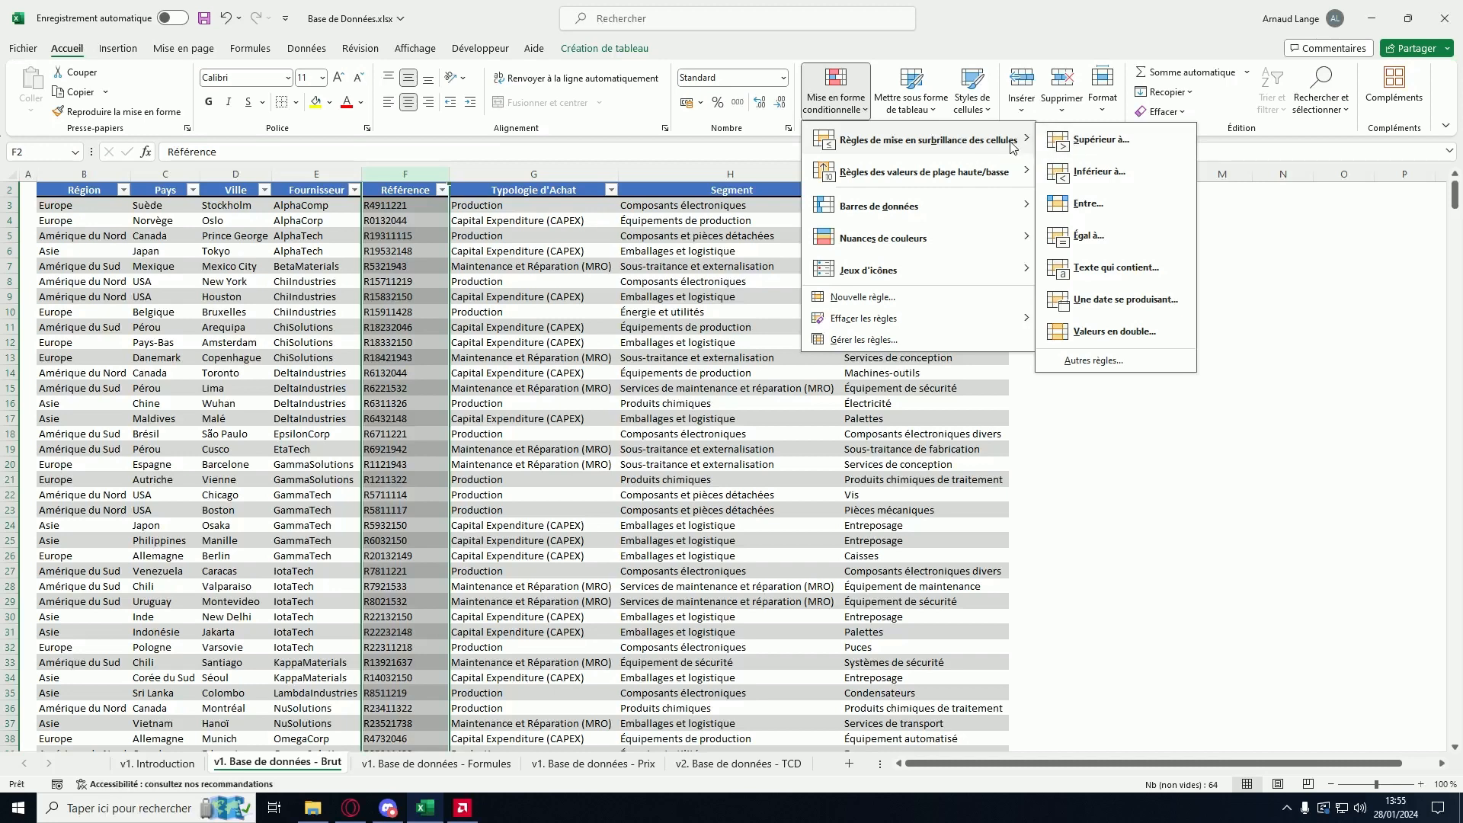
pyautogui.click(1117, 336)
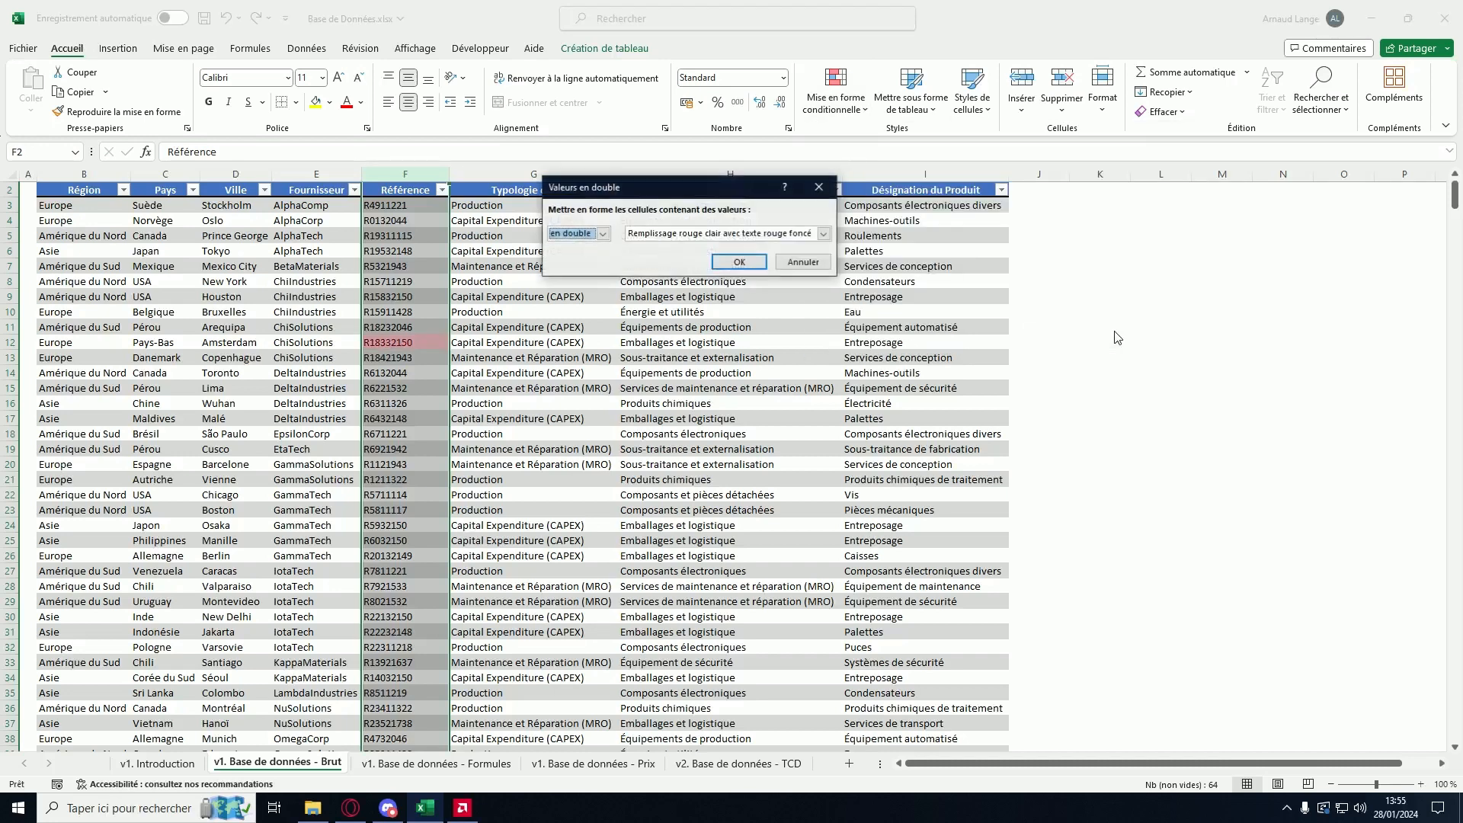
pyautogui.click(641, 234)
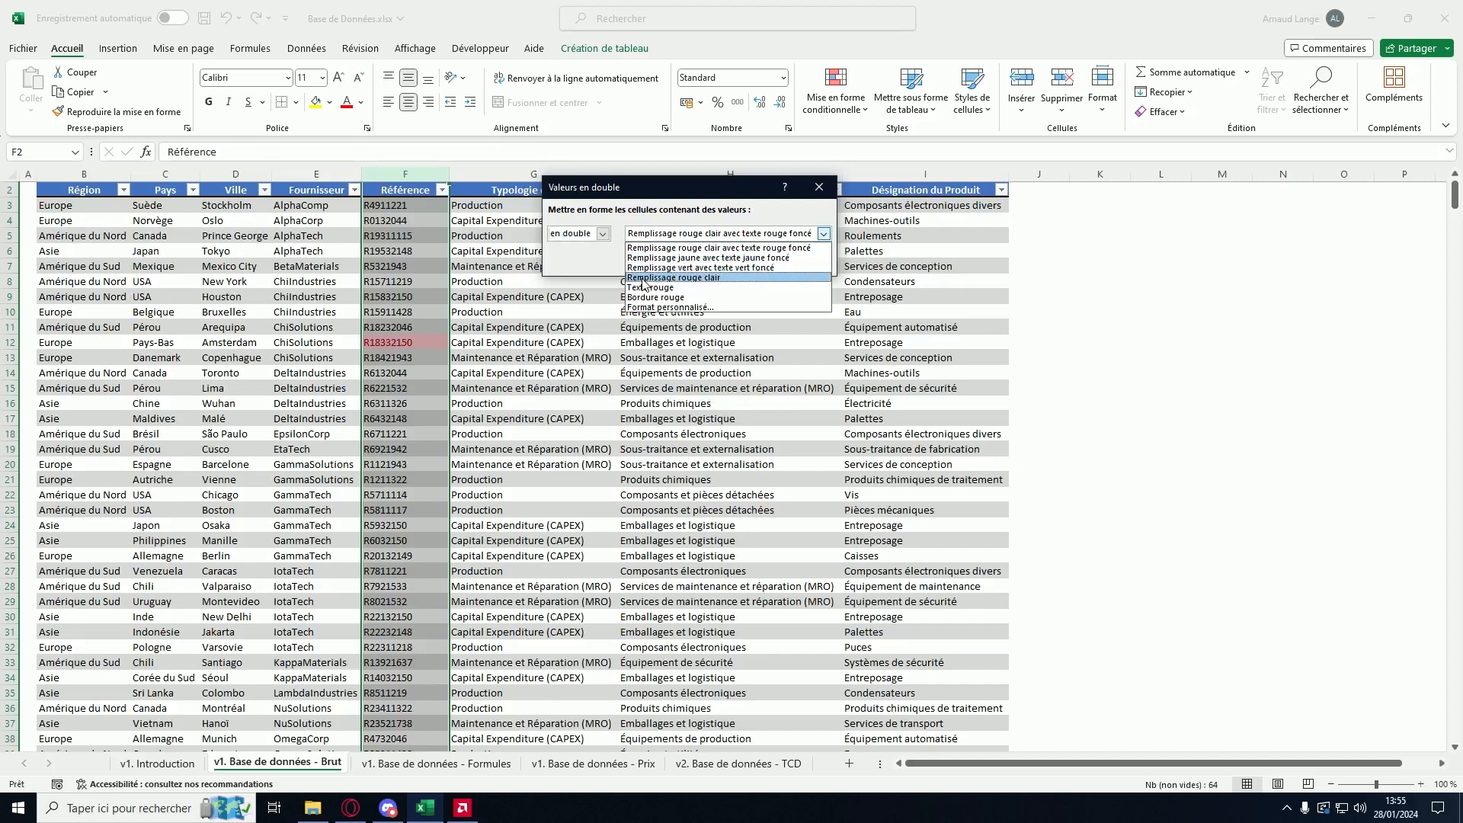
pyautogui.click(659, 258)
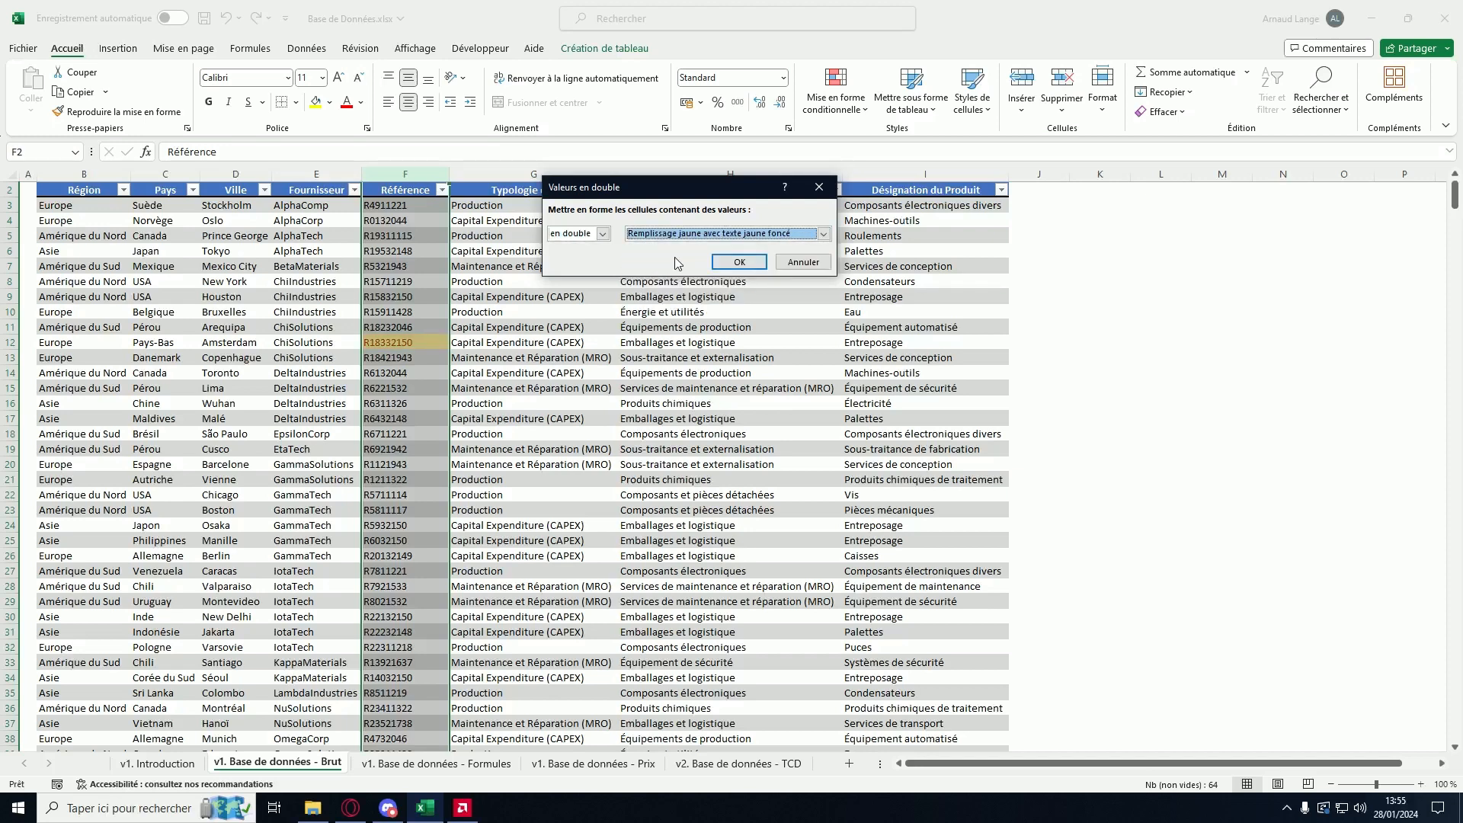
pyautogui.click(603, 234)
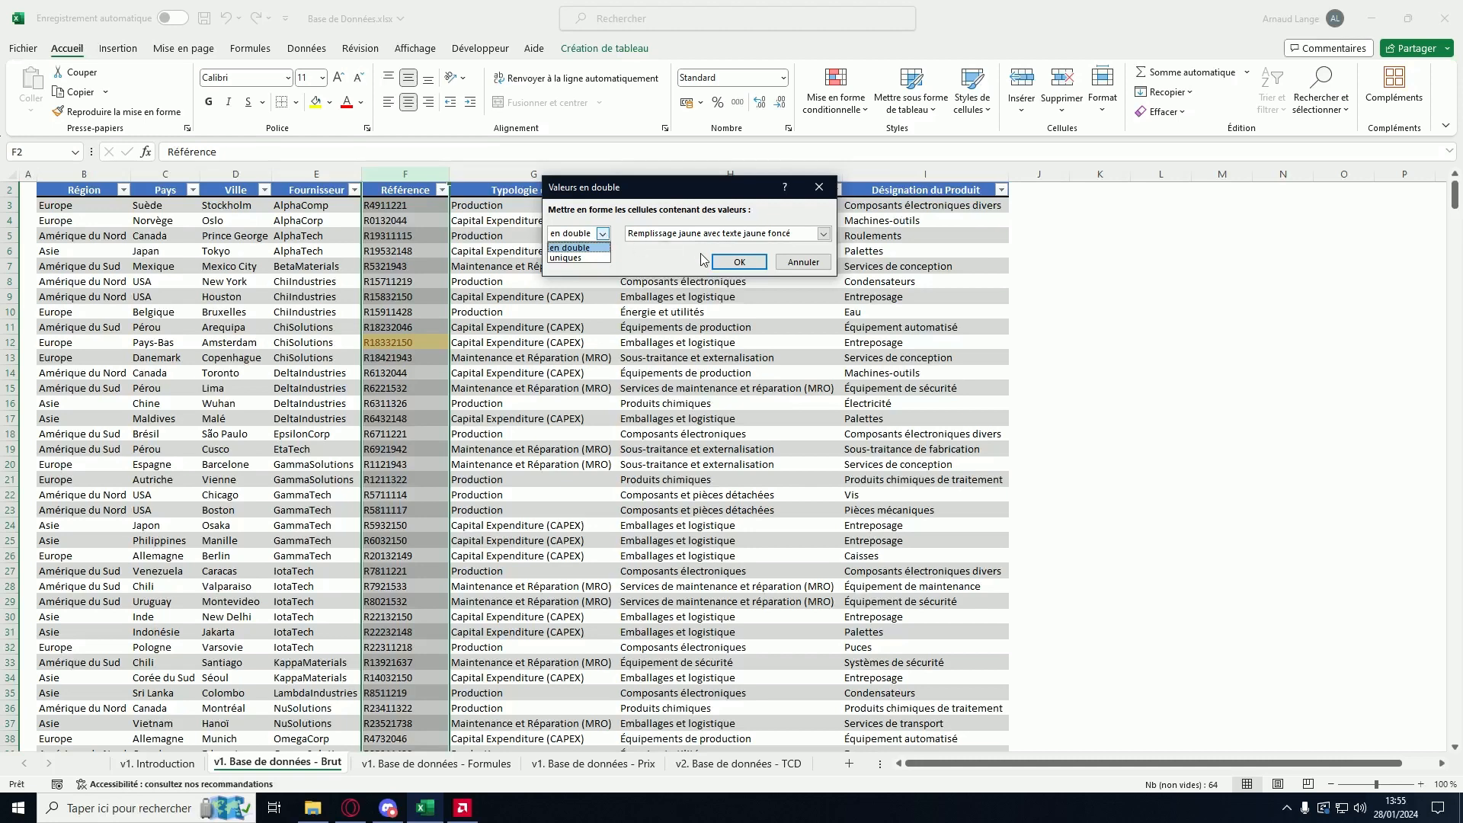
pyautogui.click(727, 264)
pyautogui.click(737, 262)
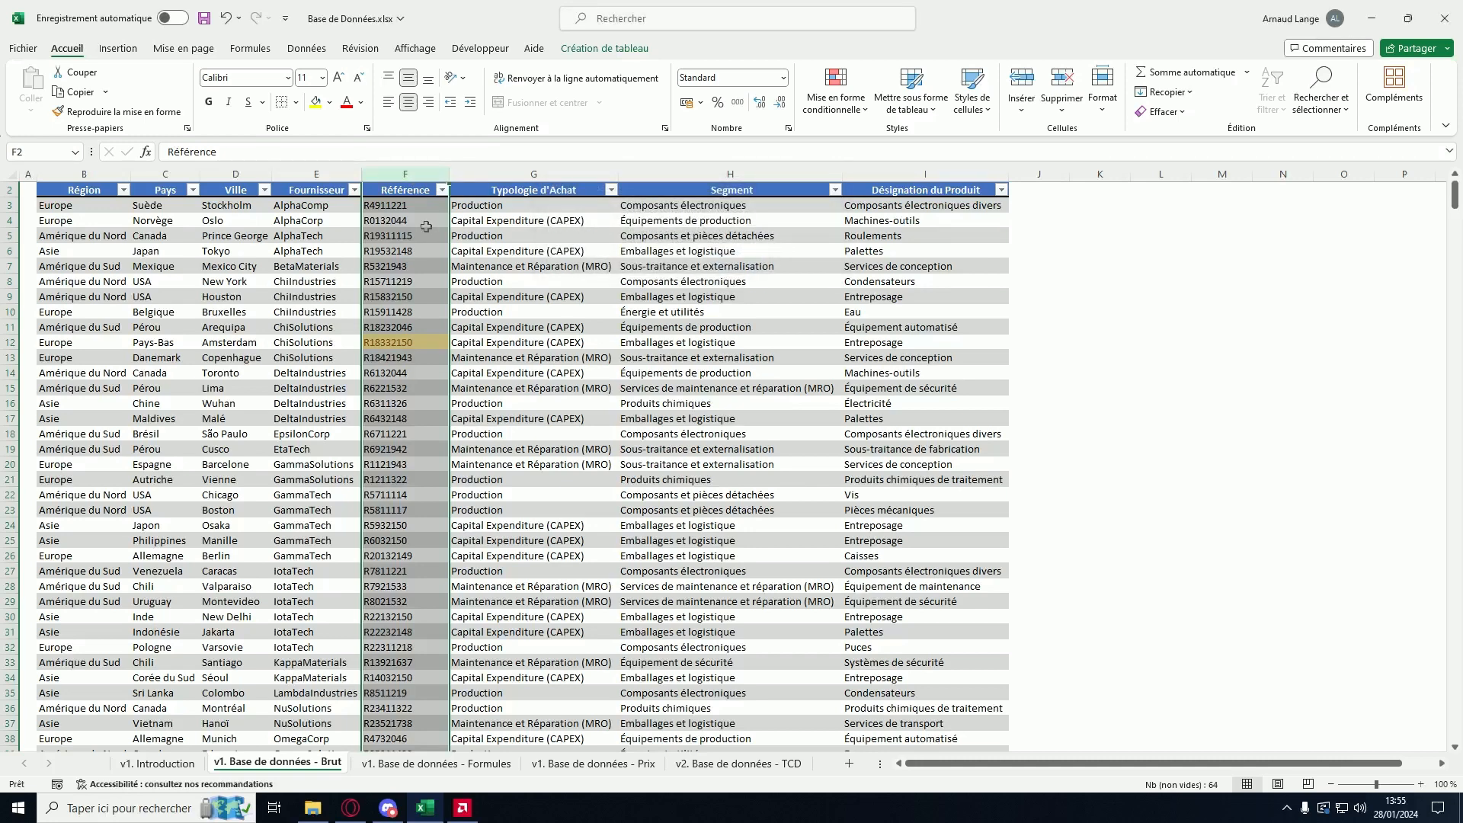
# Step: Check the Référence column down to its last row for highlighted duplicate references
pyautogui.scroll(-13, 426, 226)
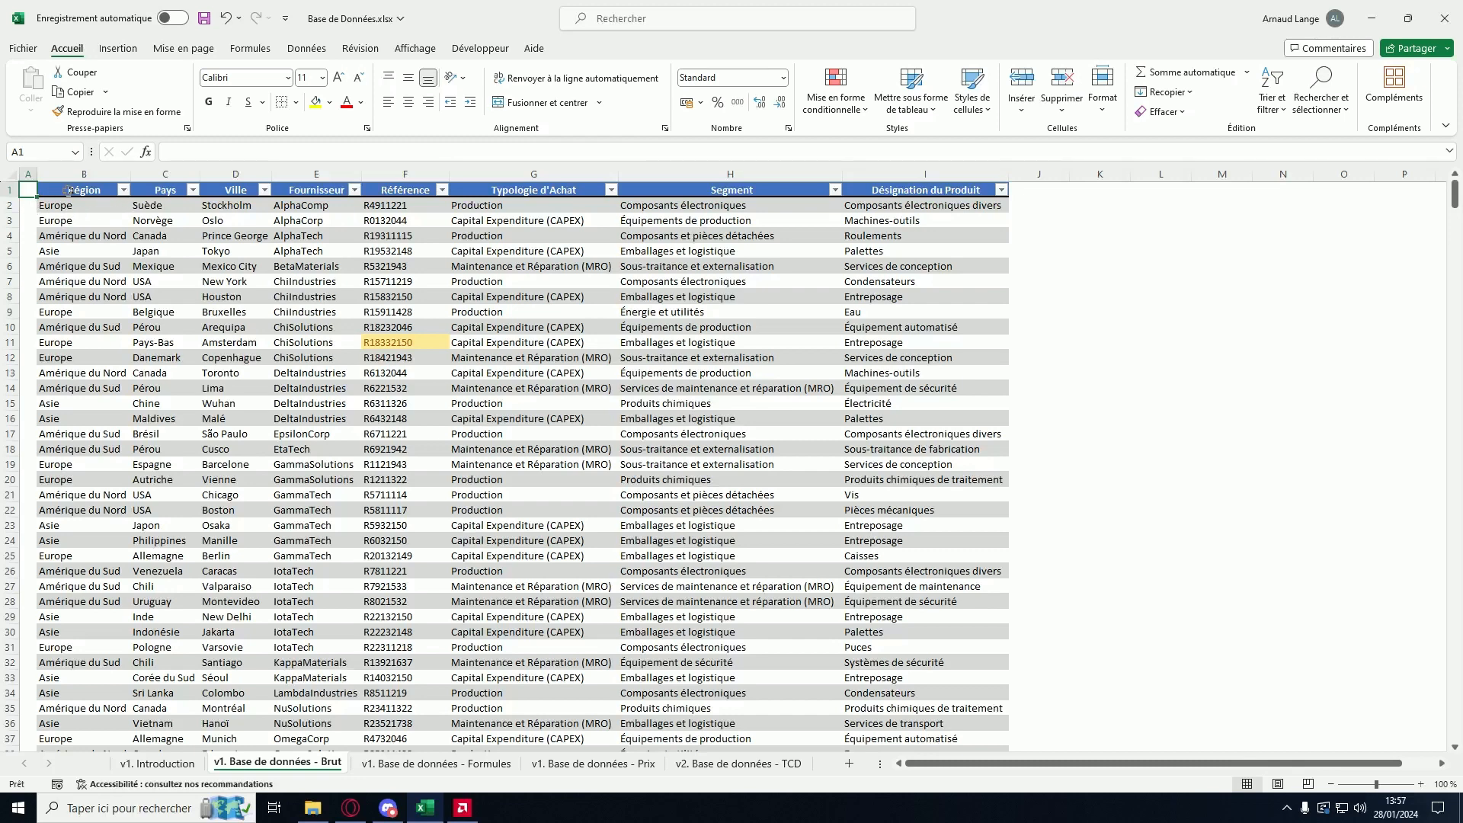
pyautogui.click(410, 189)
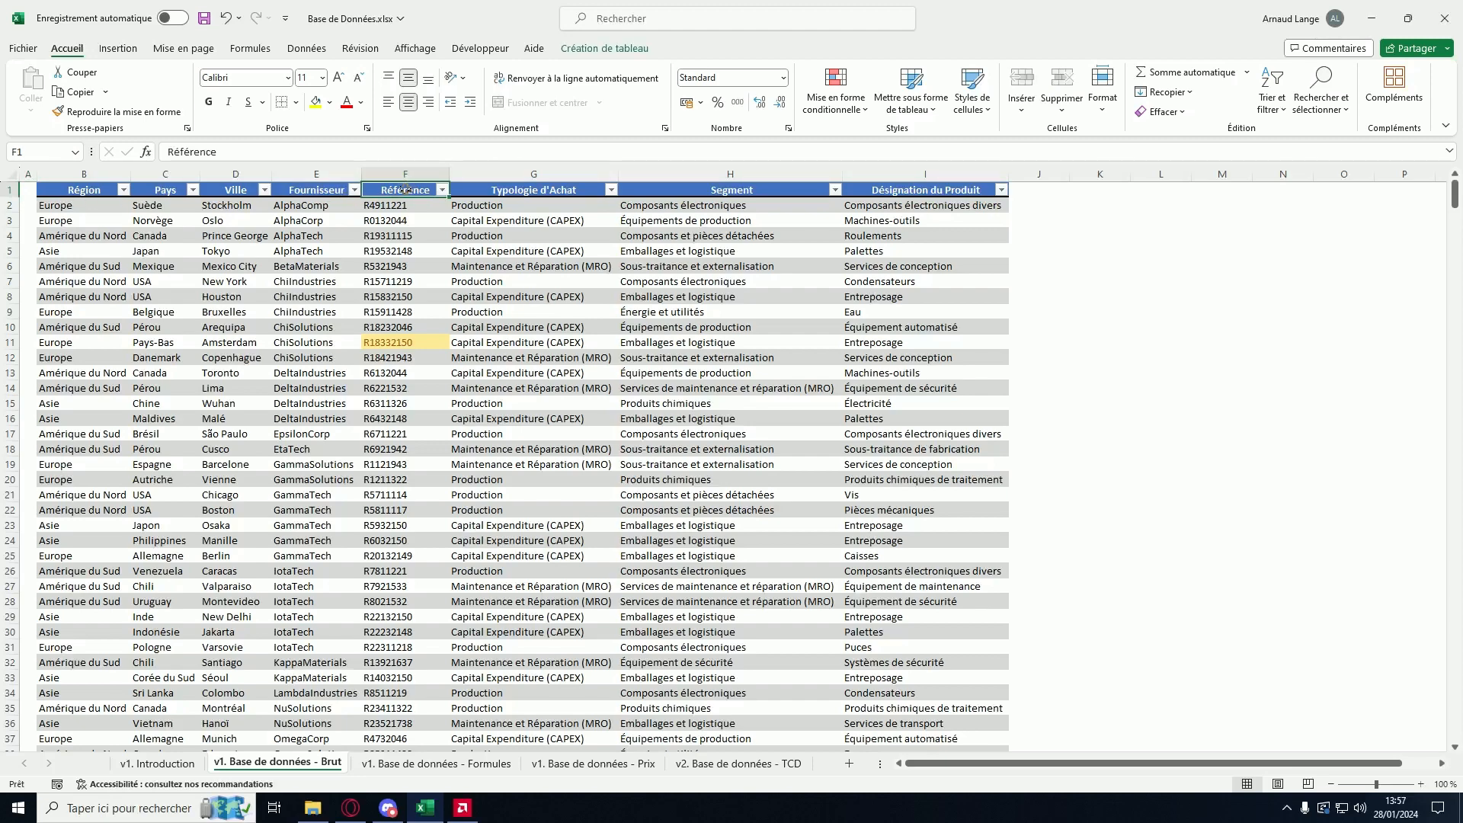
pyautogui.moveTo(405, 189); pyautogui.dragTo(393, 734)
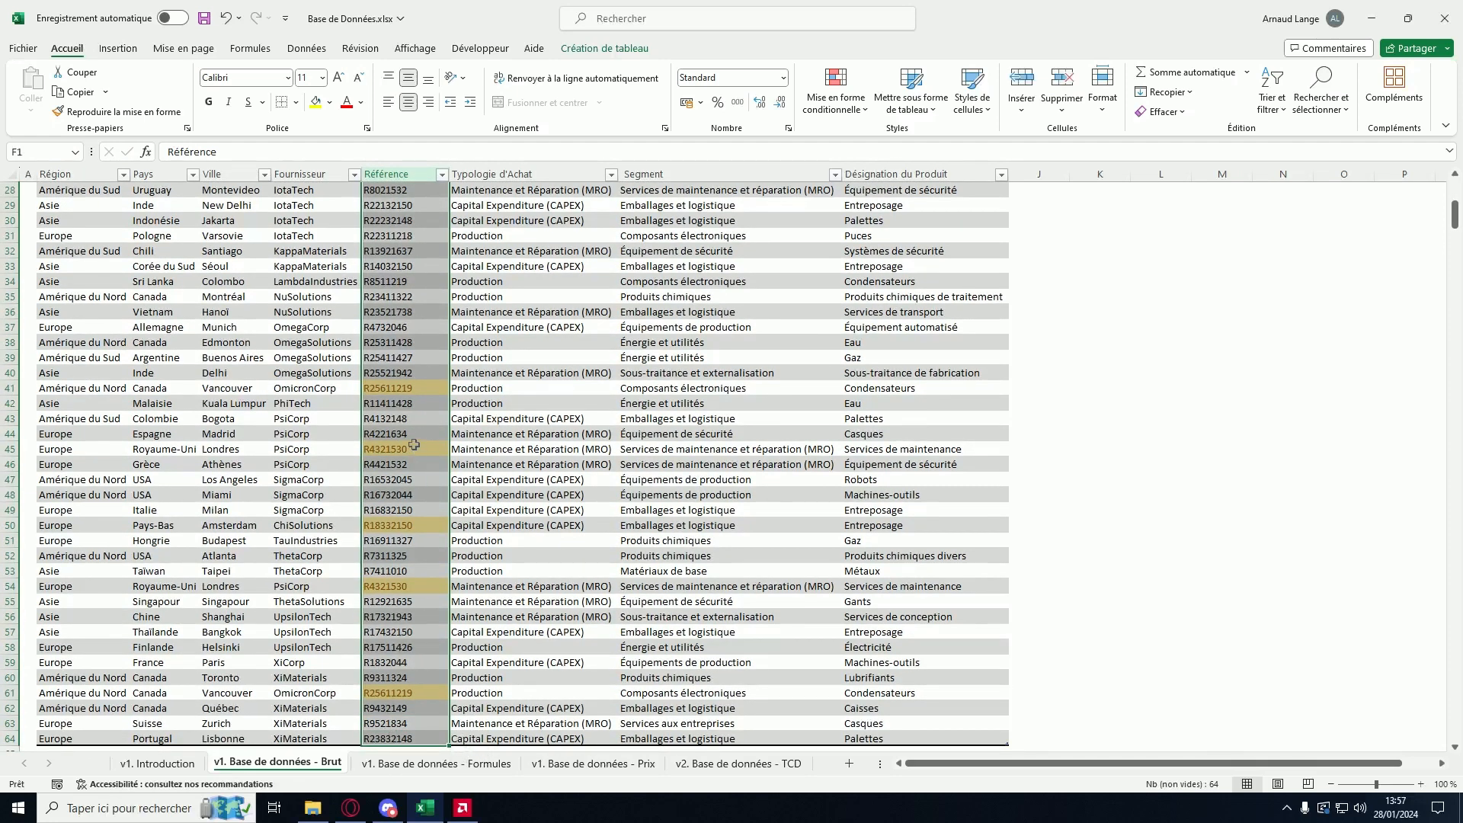
pyautogui.scroll(9, 409, 432)
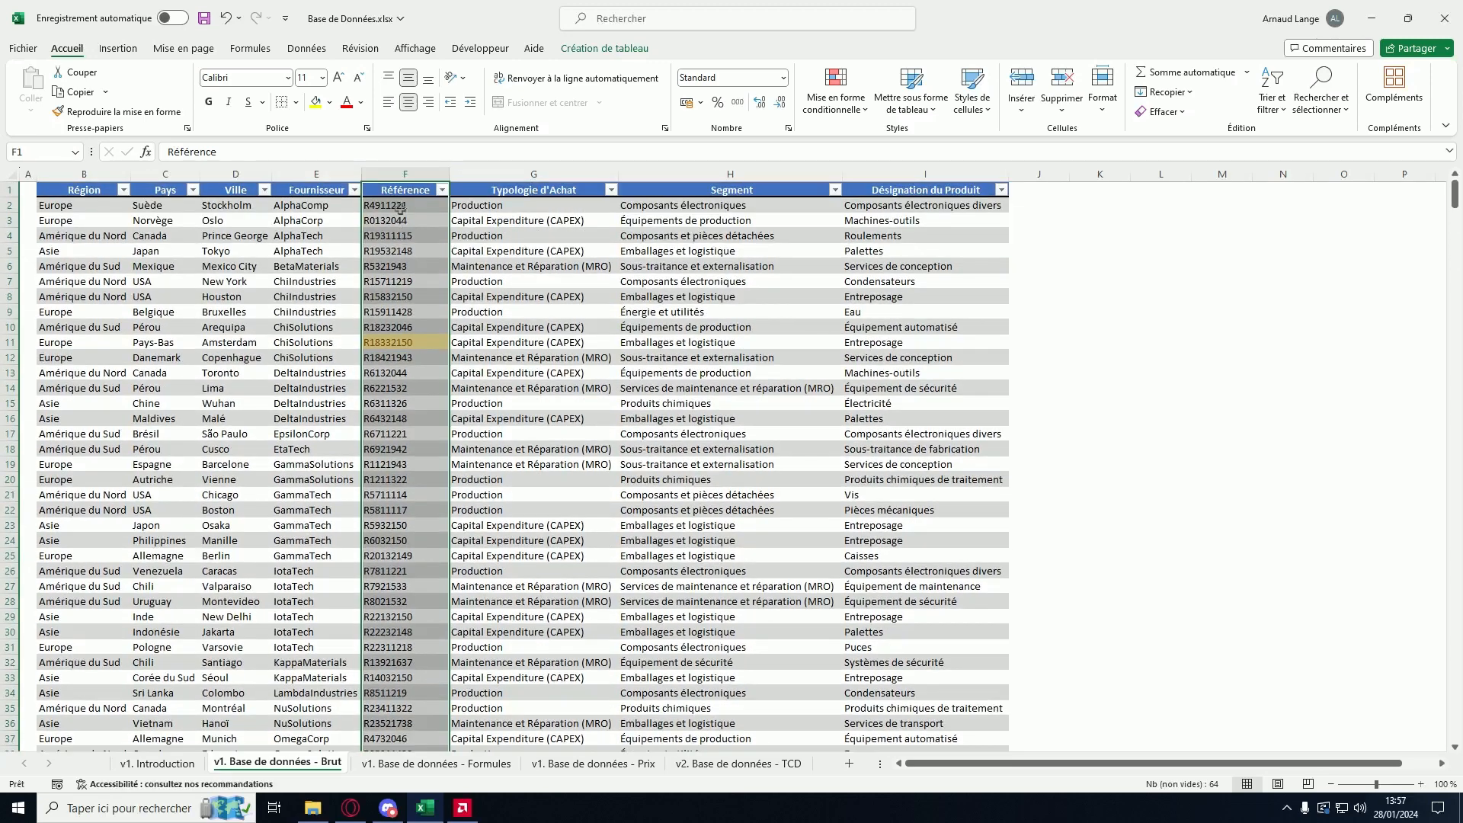
# Step: Remove the duplicate rows from the table, comparing all columns from Région to Désignation du Produit and treating the first row as headers
pyautogui.click(400, 190)
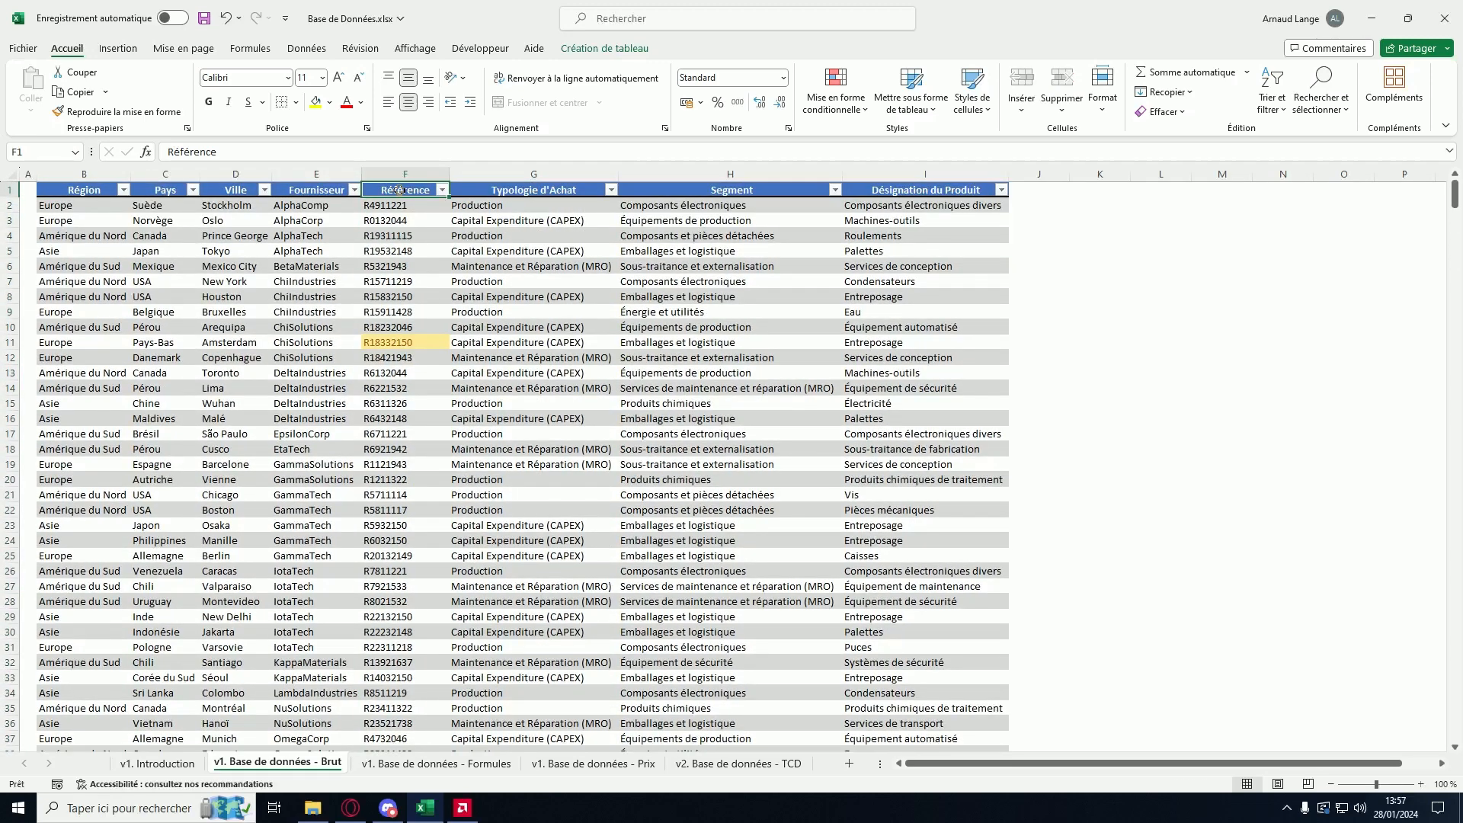
pyautogui.hotkey('ctrl', 'shift', 'Down')
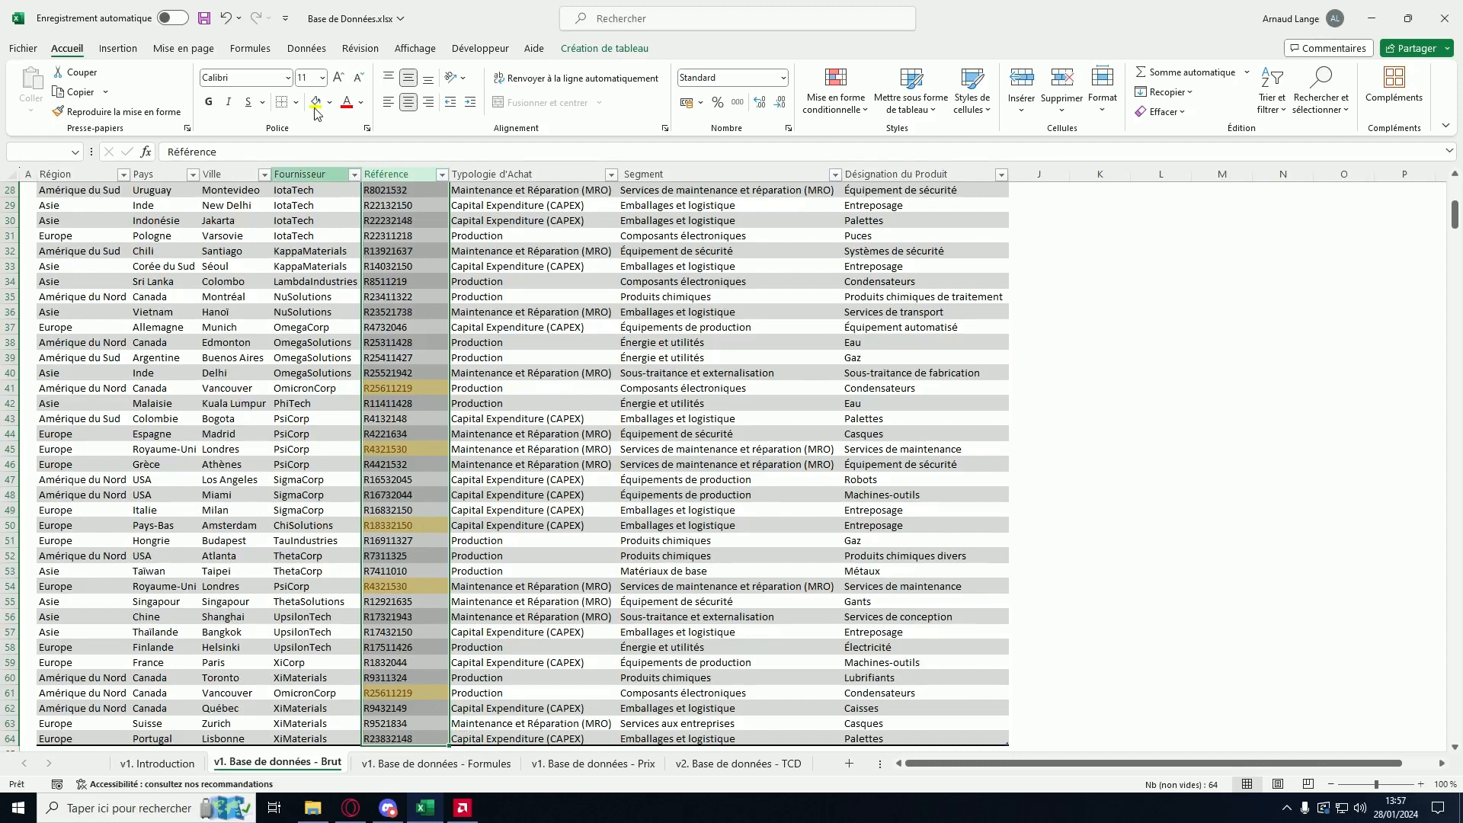
pyautogui.click(305, 49)
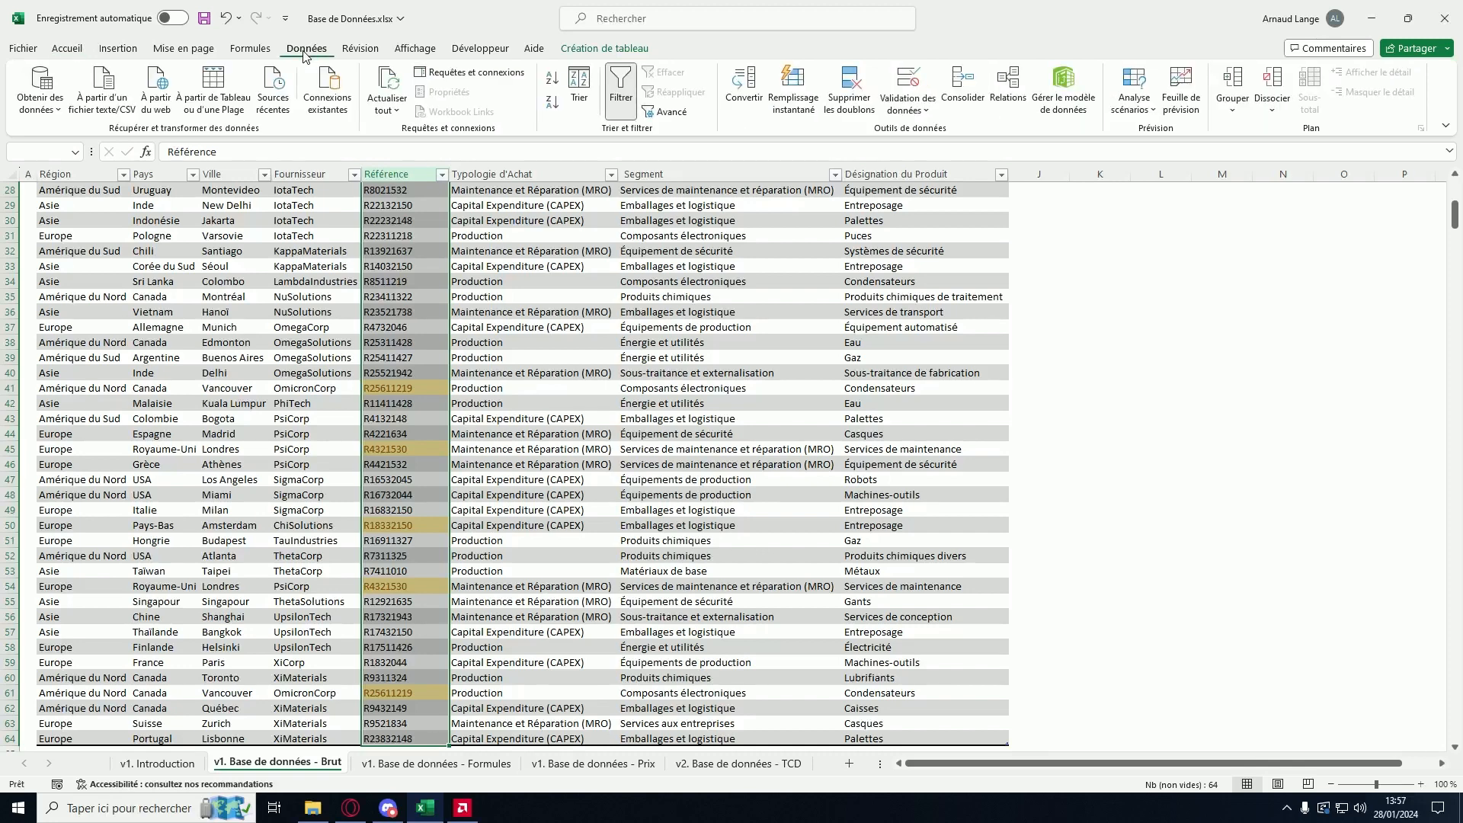
pyautogui.click(859, 98)
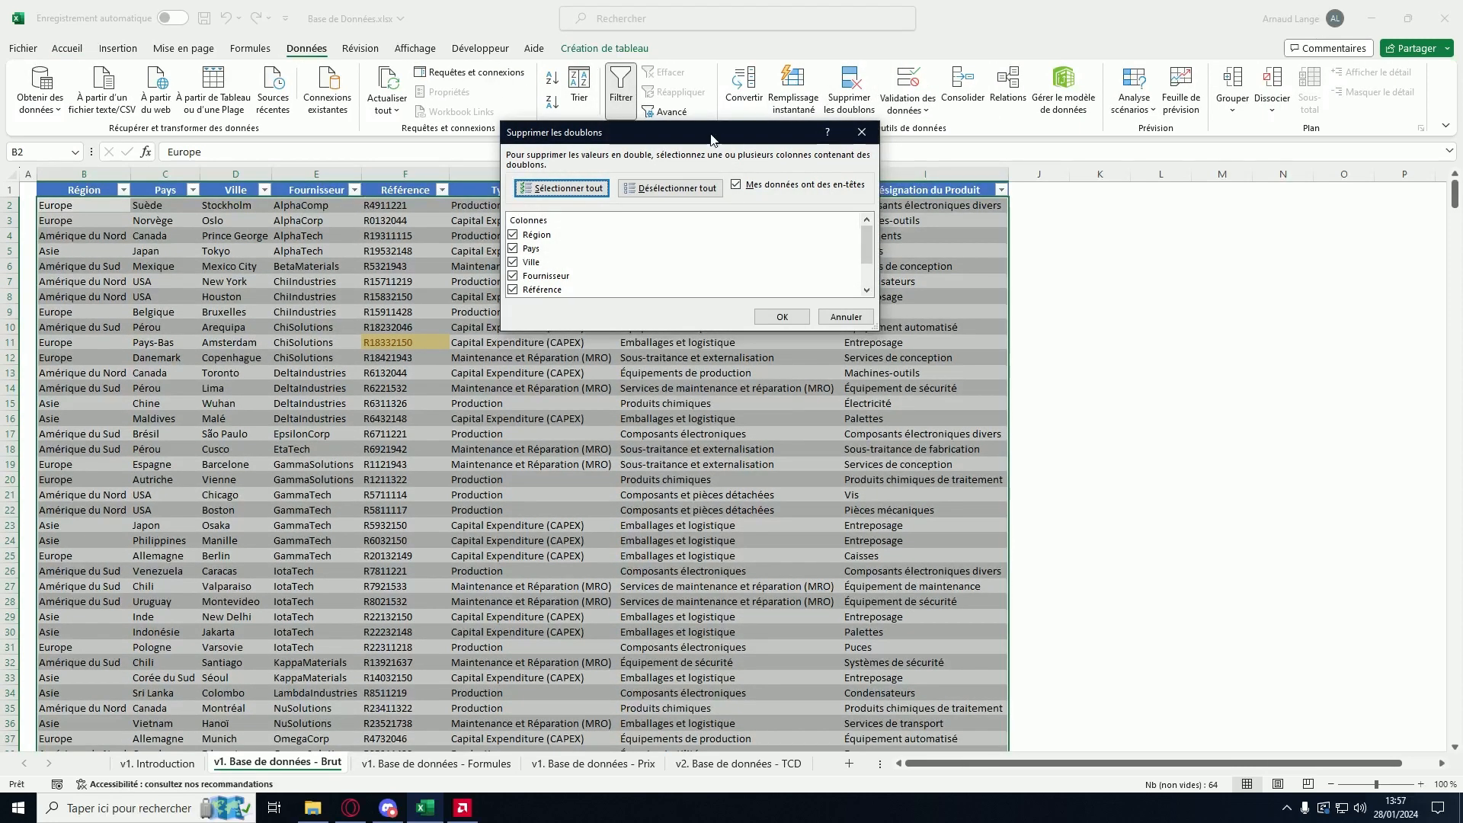
pyautogui.moveTo(716, 142); pyautogui.dragTo(960, 165)
pyautogui.scroll(-1, 784, 309)
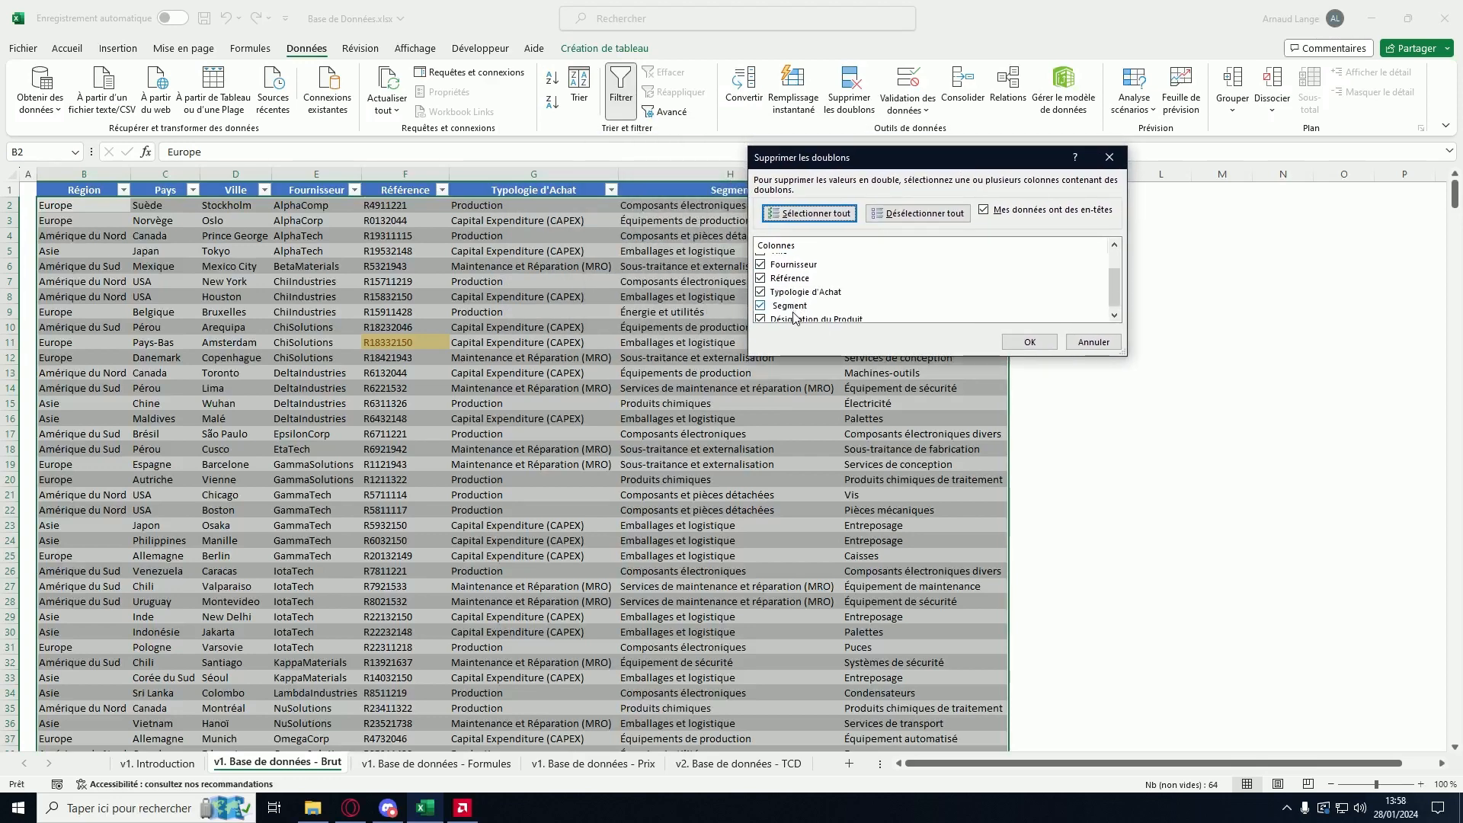
pyautogui.scroll(1, 791, 283)
pyautogui.scroll(-1, 791, 284)
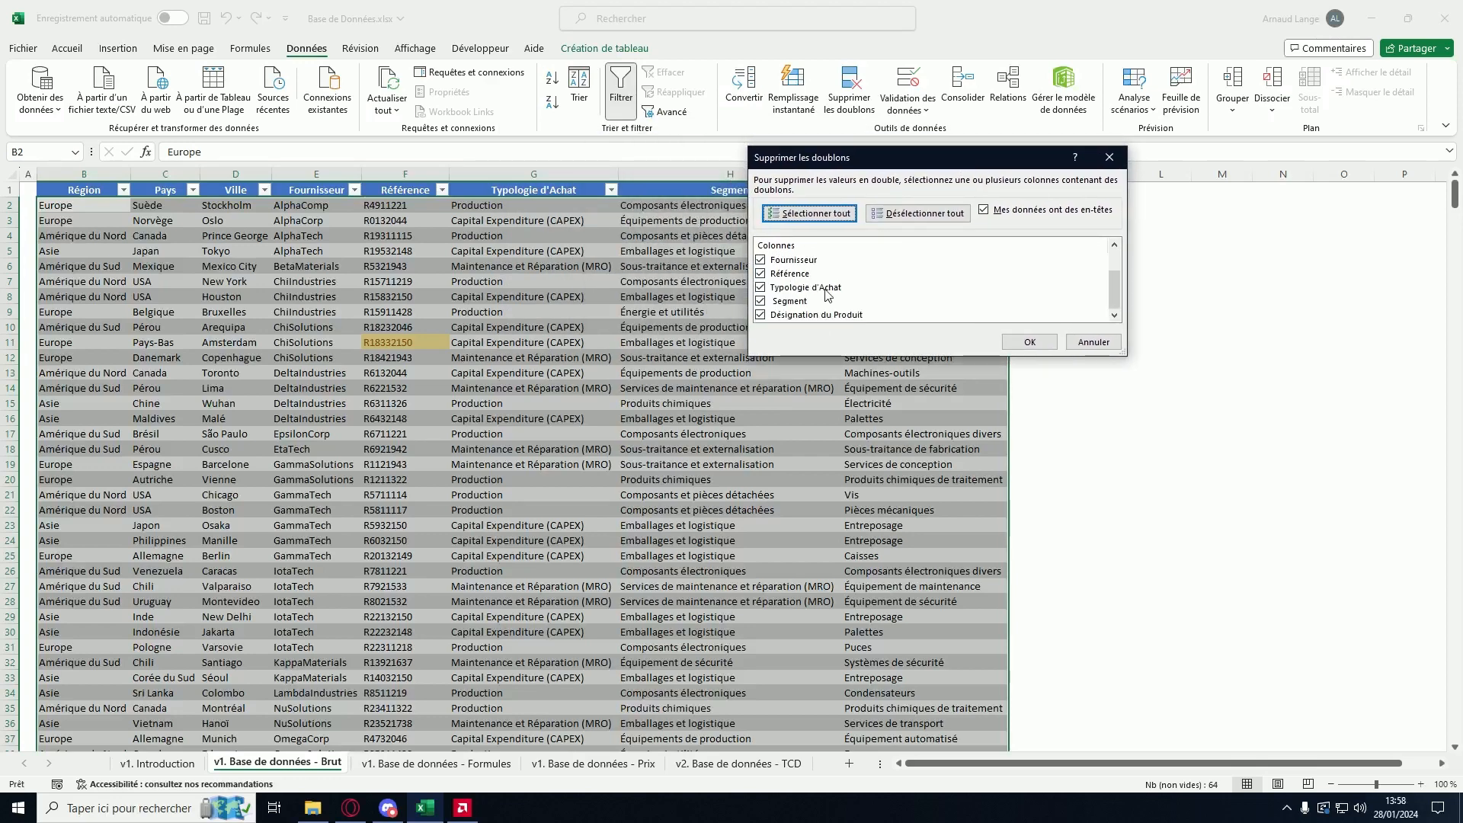
pyautogui.click(1030, 342)
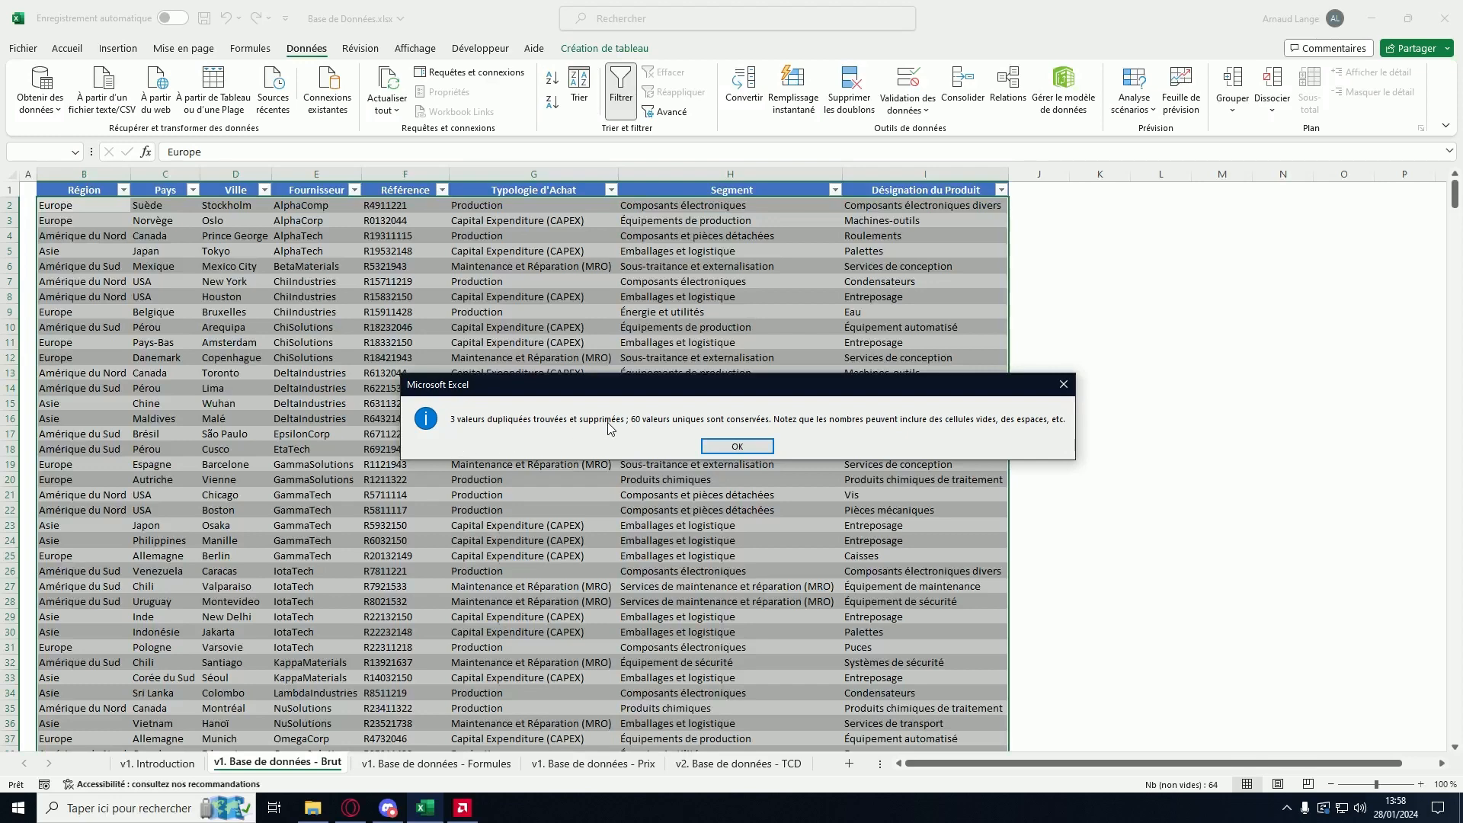
pyautogui.click(736, 446)
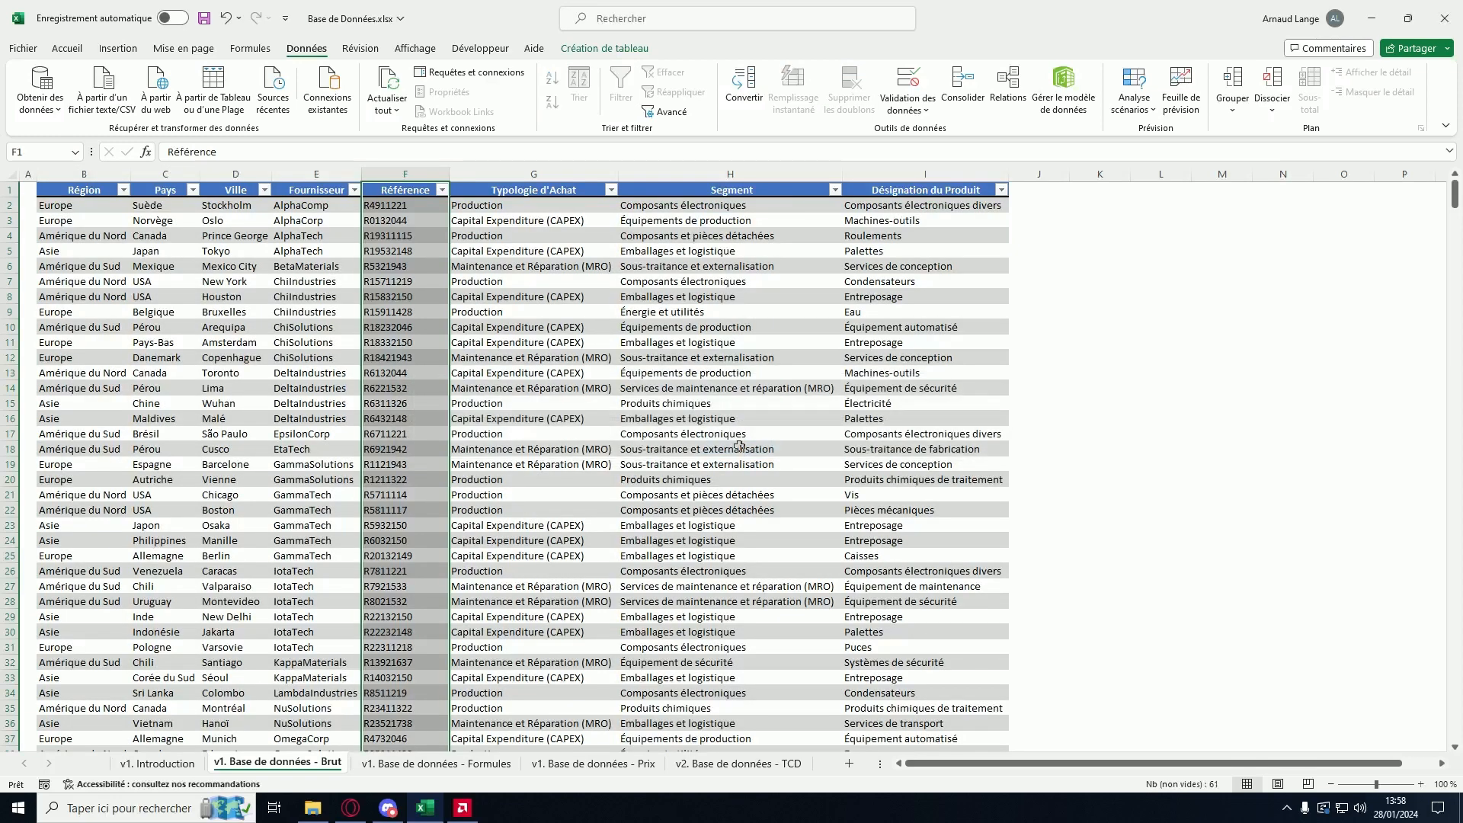
# Step: Check the table down to its last row for remaining highlighted duplicates
pyautogui.click(29, 191)
pyautogui.scroll(-9, 577, 387)
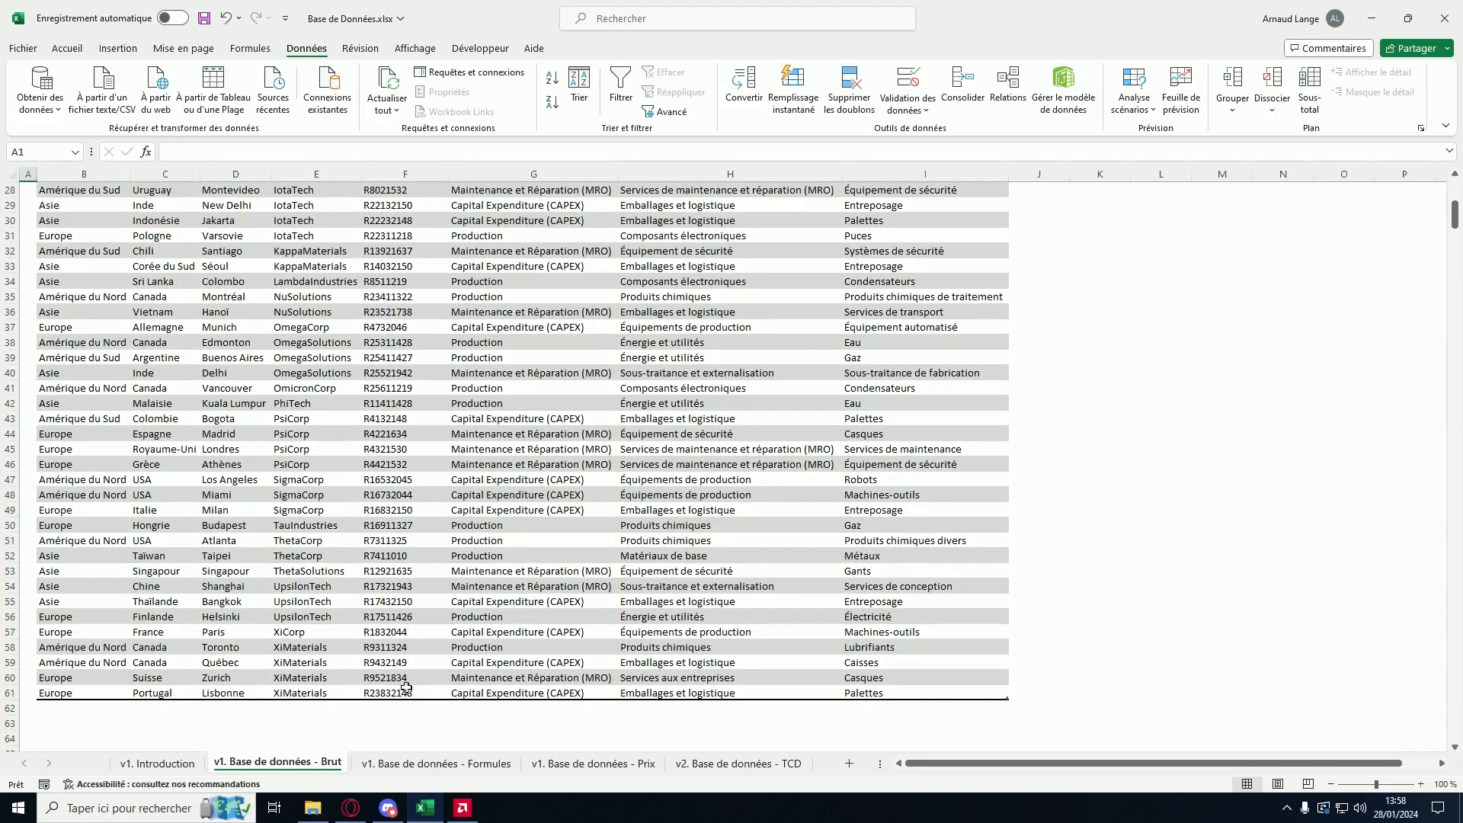
pyautogui.scroll(9, 911, 684)
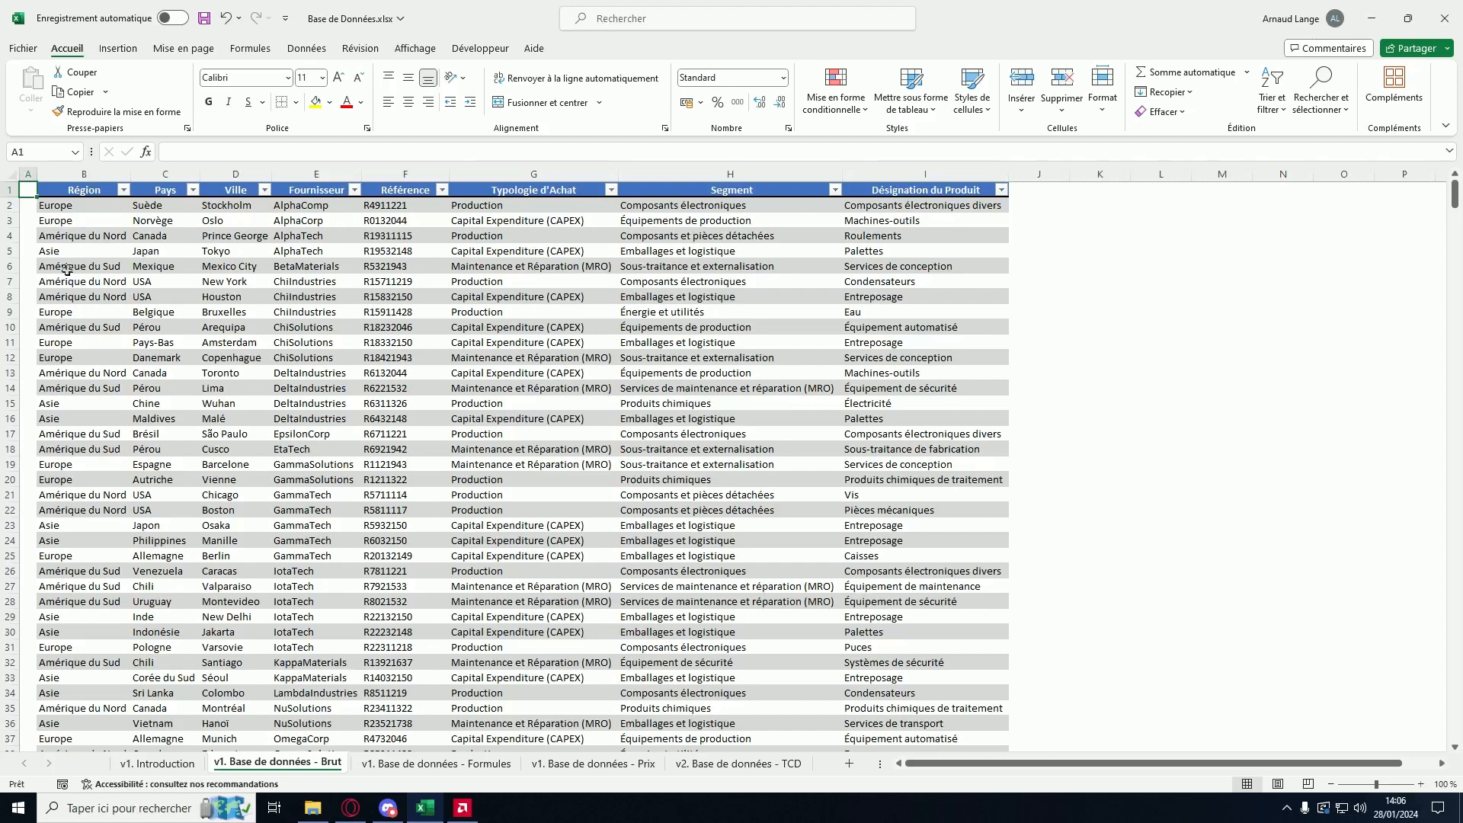
# Step: Copy the whole cleaned table with its headers from the Brut sheet to cell B2 of the "v1. Base de données - Formules" sheet
pyautogui.click(79, 192)
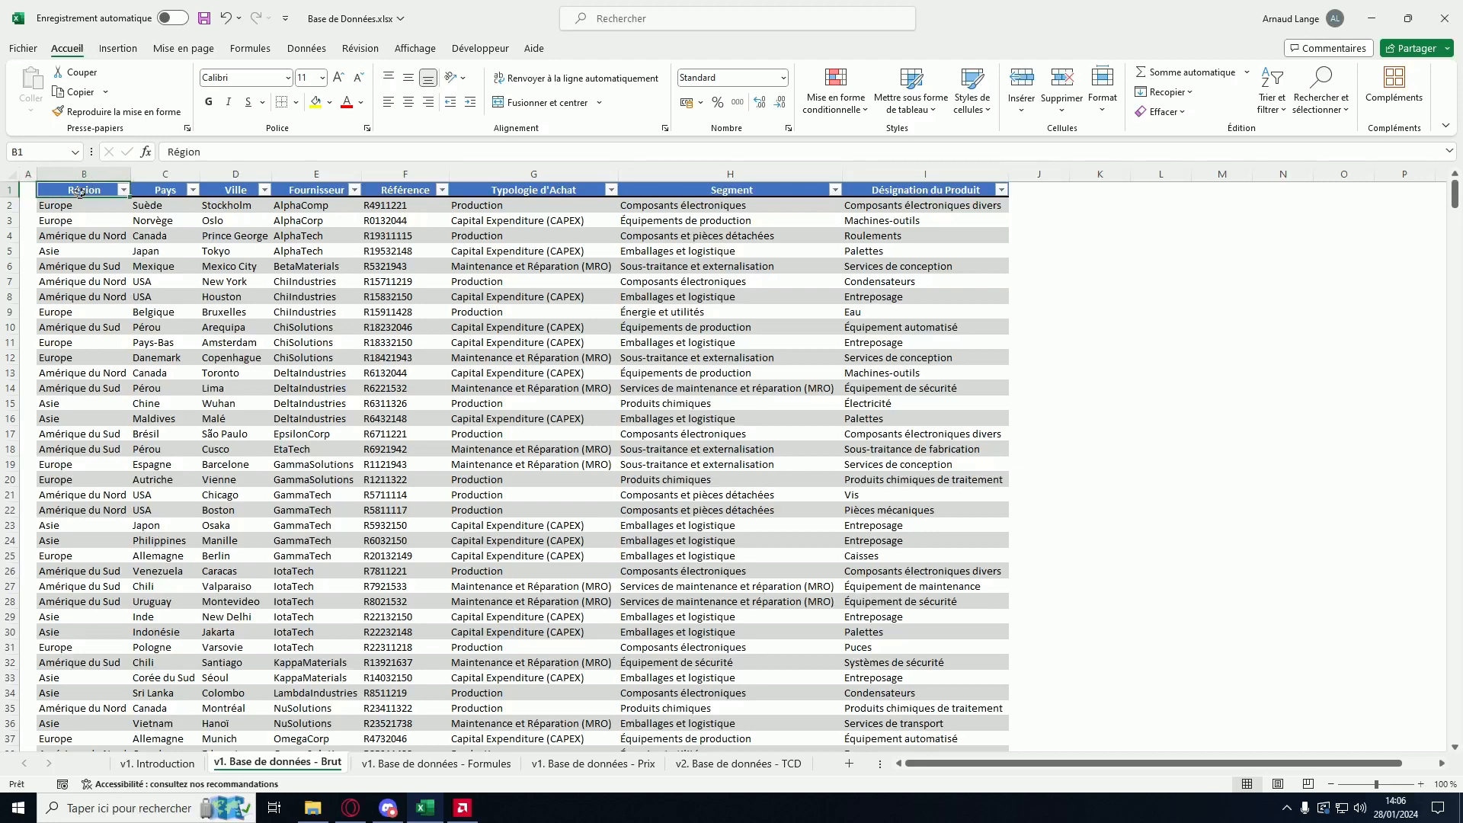
pyautogui.hotkey('ctrl', 'shift', 'End')
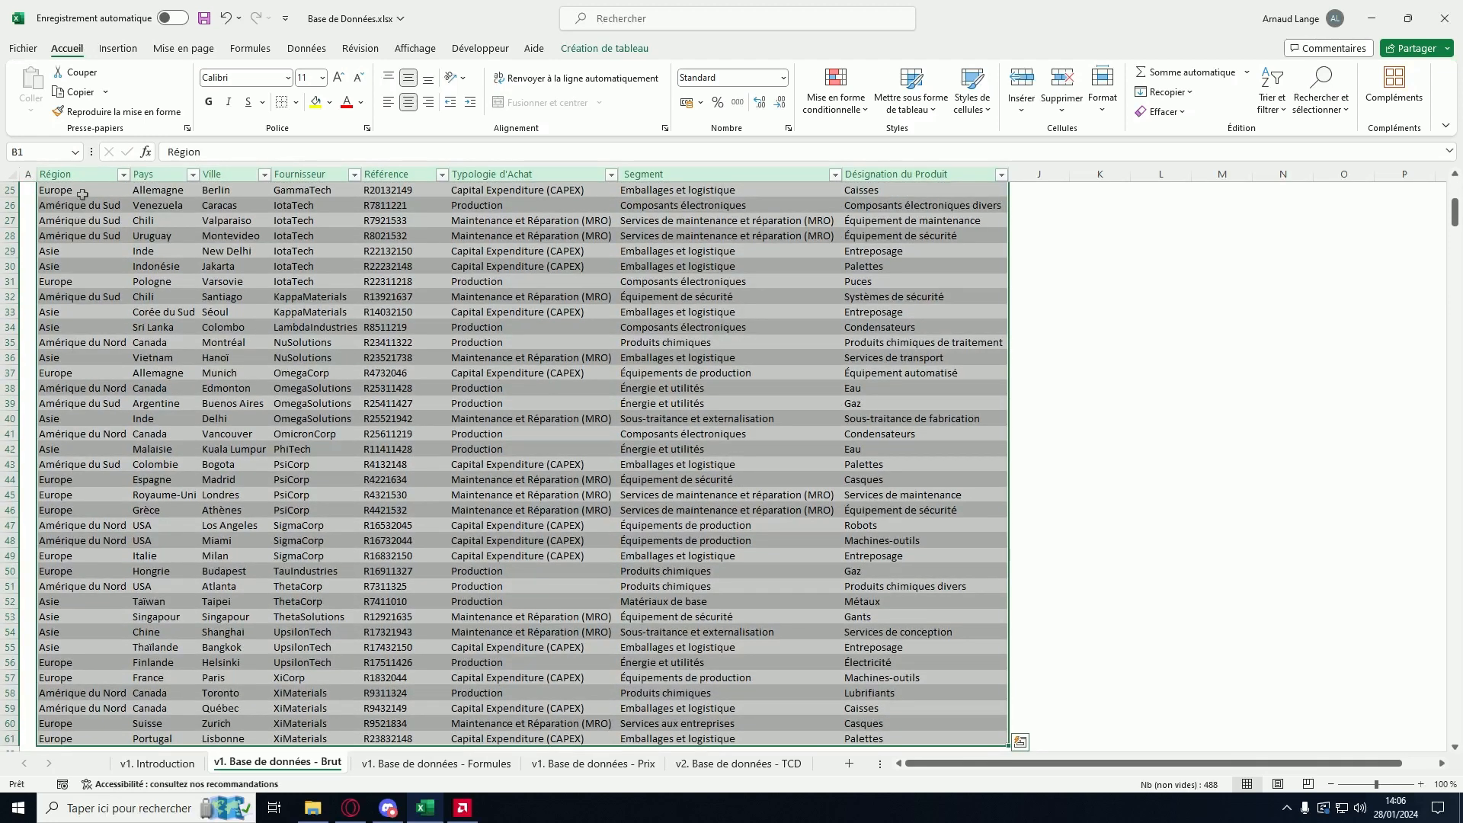
pyautogui.hotkey('ctrl', 'c')
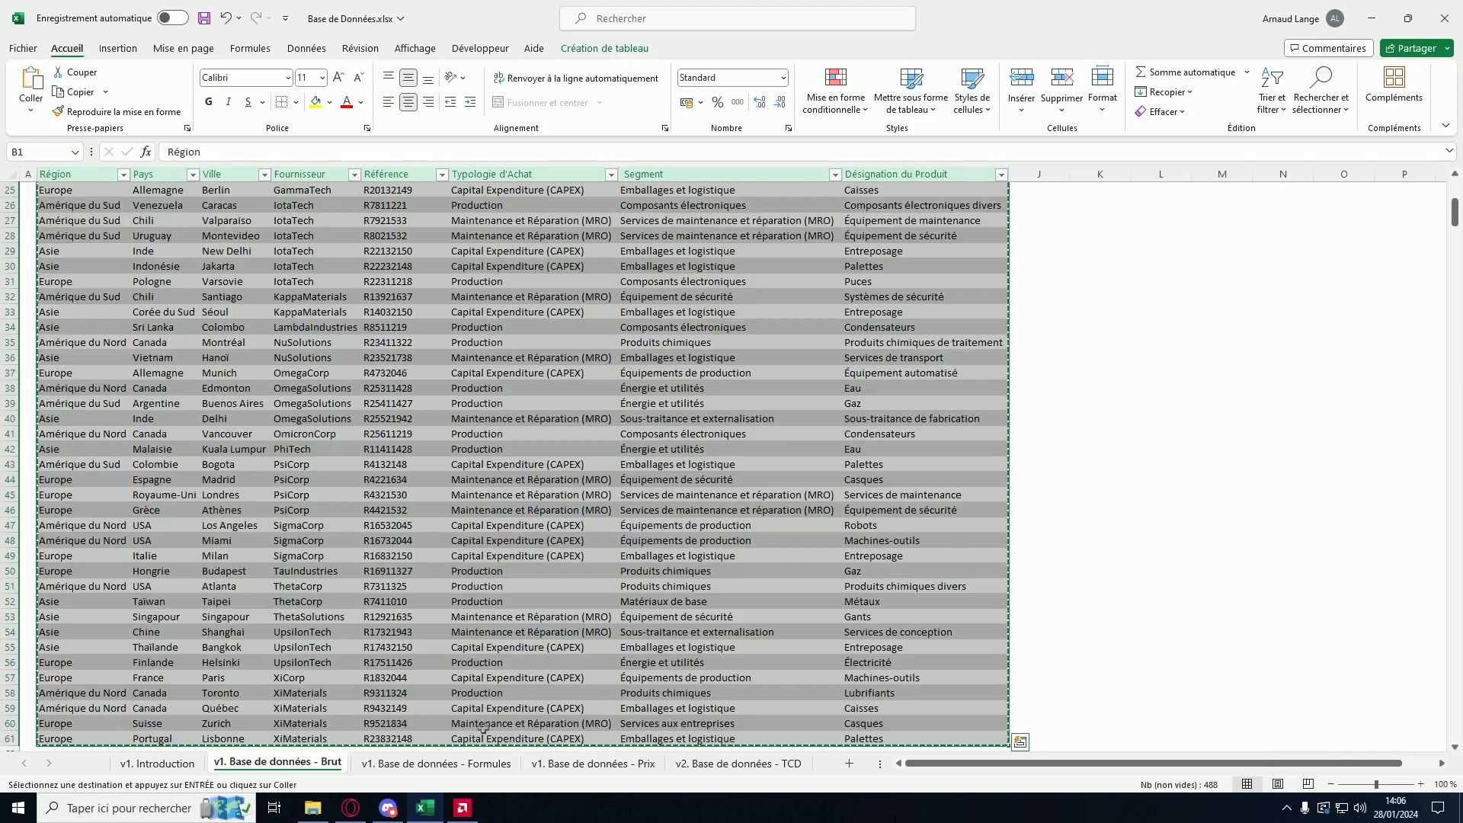
pyautogui.click(404, 766)
pyautogui.click(91, 205)
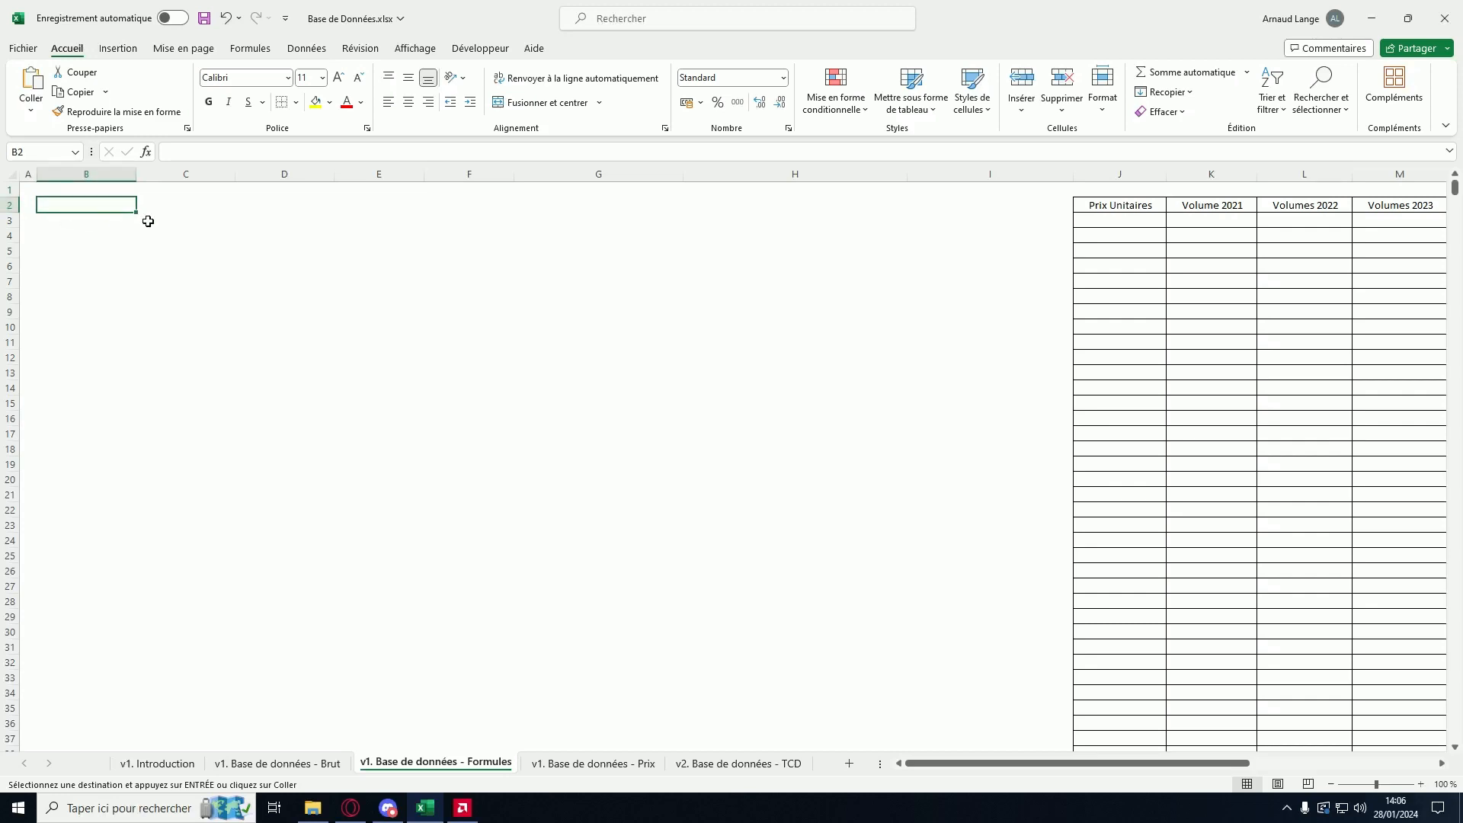
pyautogui.hotkey('ctrl', 'v')
pyautogui.scroll(-10, 209, 304)
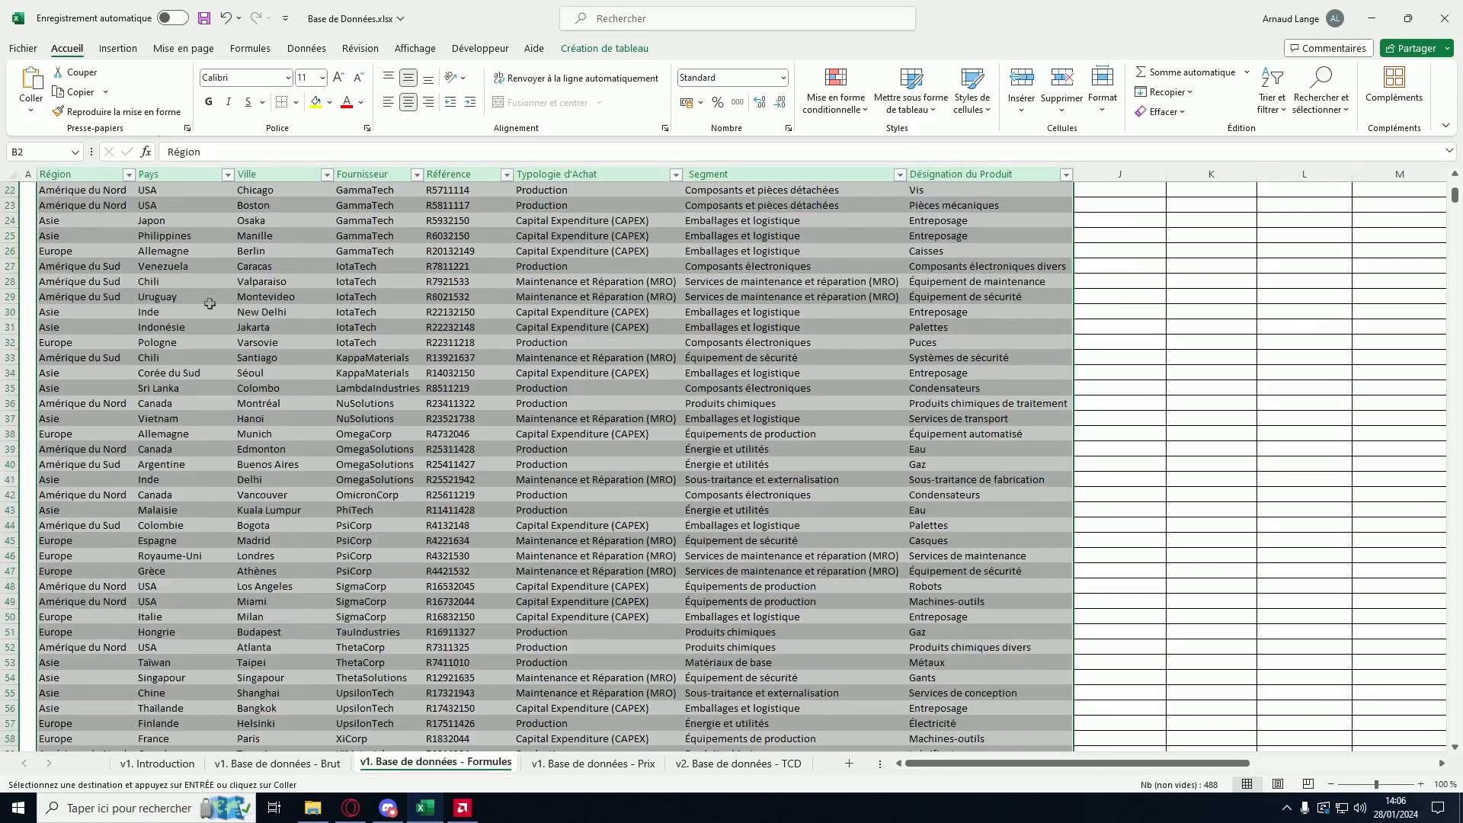
pyautogui.scroll(10, 209, 305)
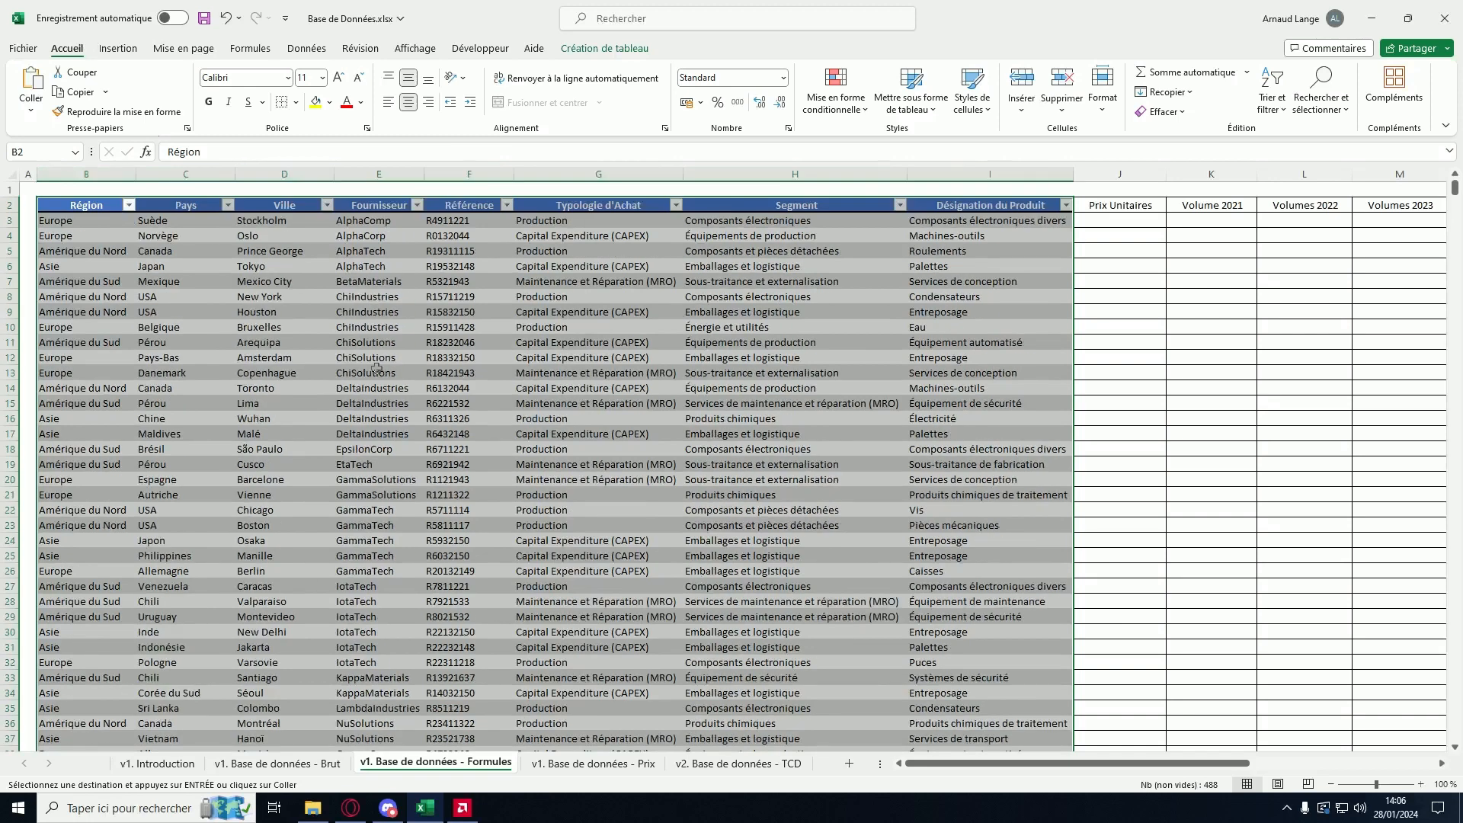
# Step: Review the empty Prix Unitaires, Volumes and Montant columns in the Formules sheet and the Fournisseur, Référence, Prix and Volumes columns in the Prix sheet
pyautogui.hscroll(6, 682, 342)
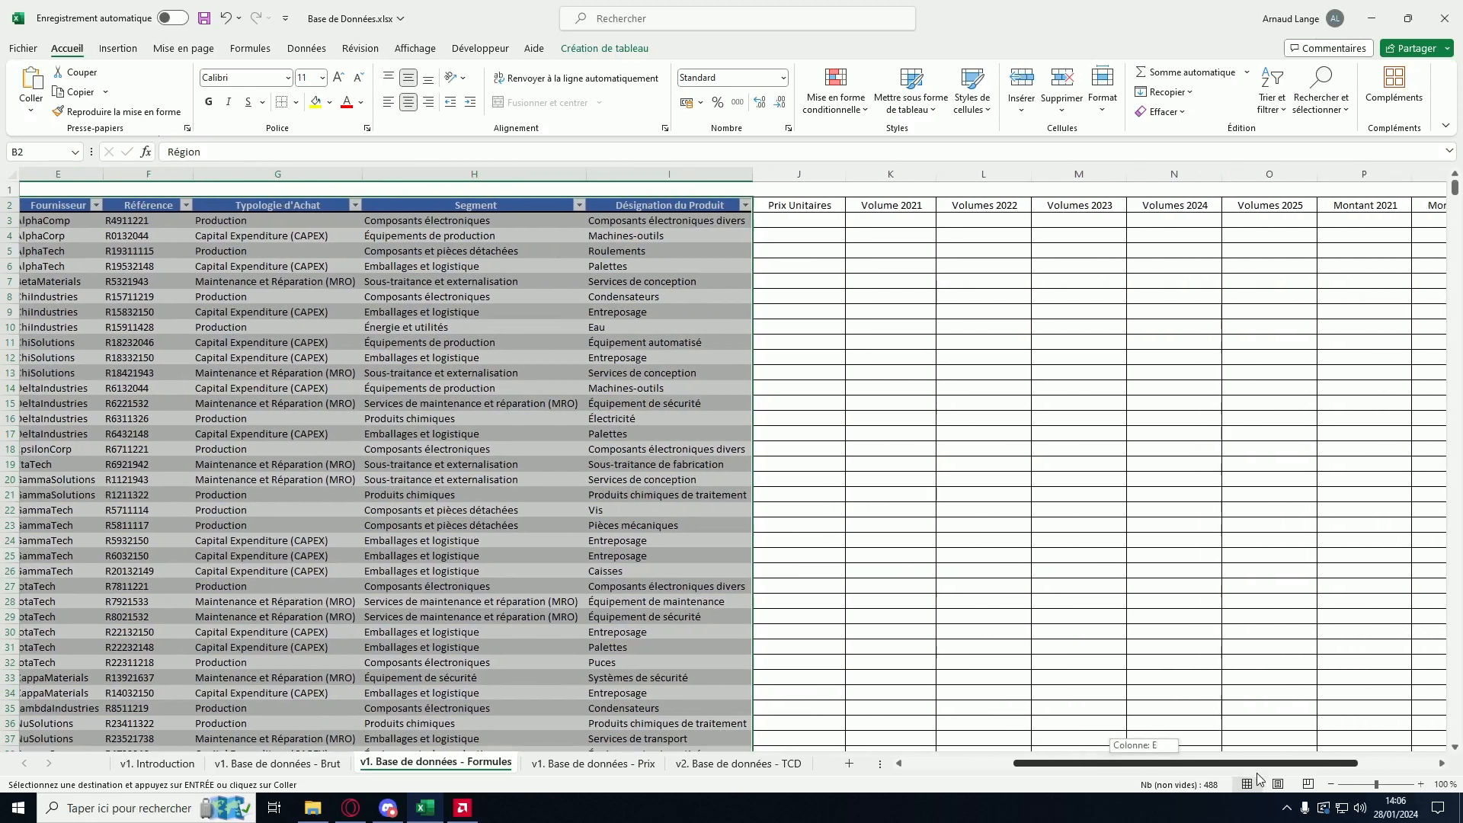
pyautogui.click(459, 221)
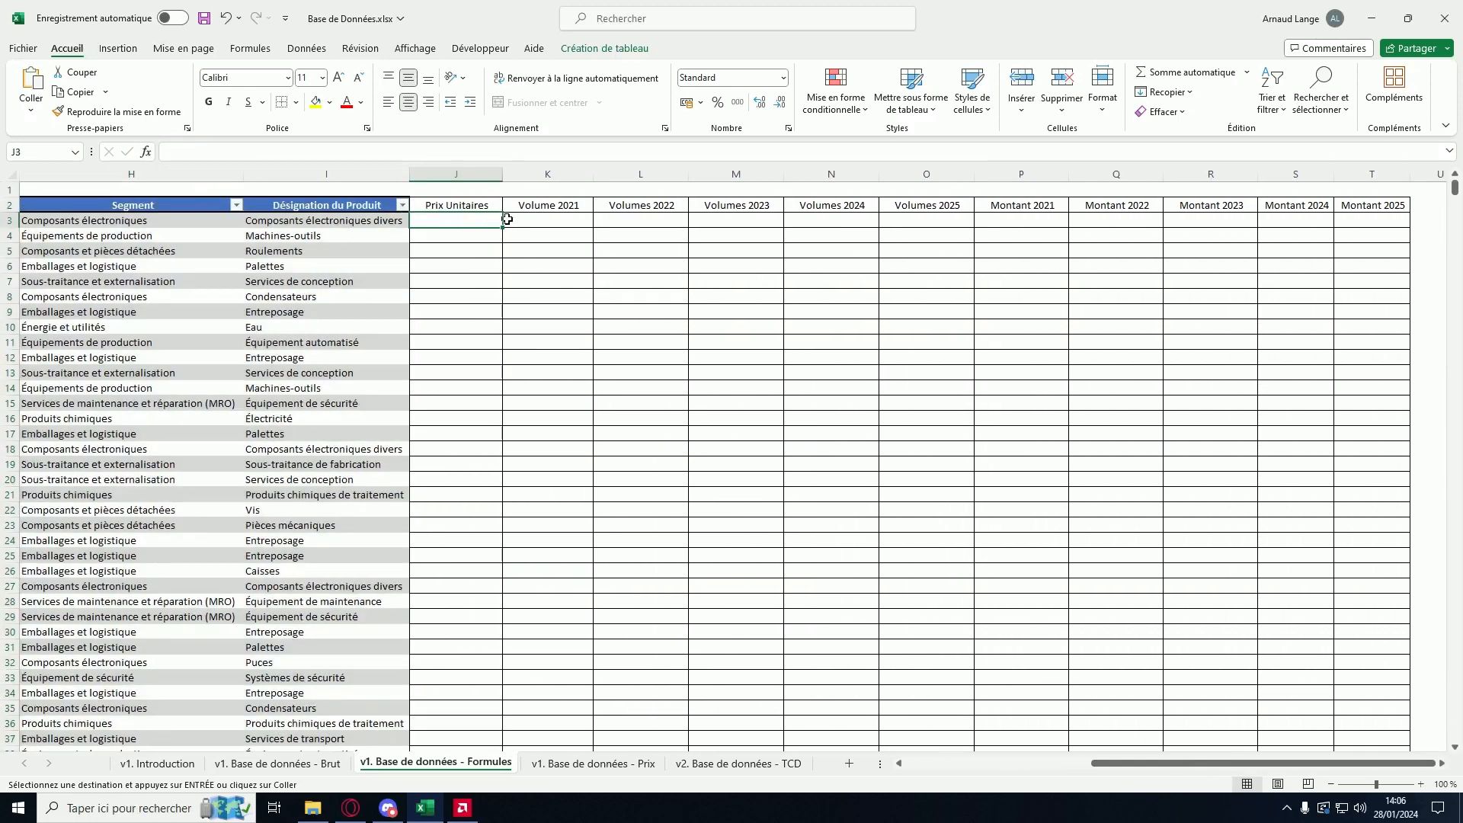
pyautogui.click(565, 219)
pyautogui.click(1061, 221)
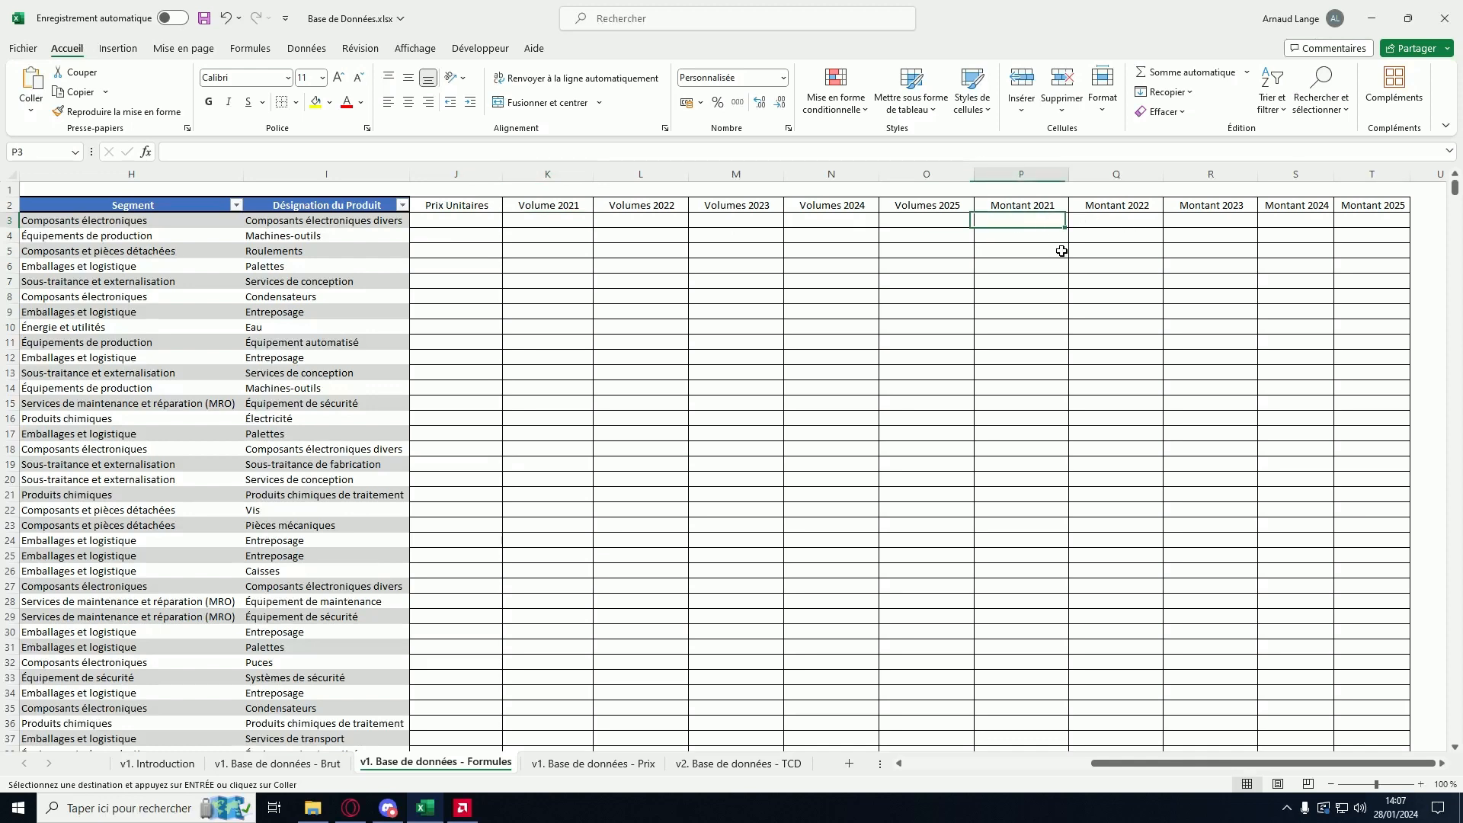
pyautogui.moveTo(1210, 763); pyautogui.dragTo(1006, 758)
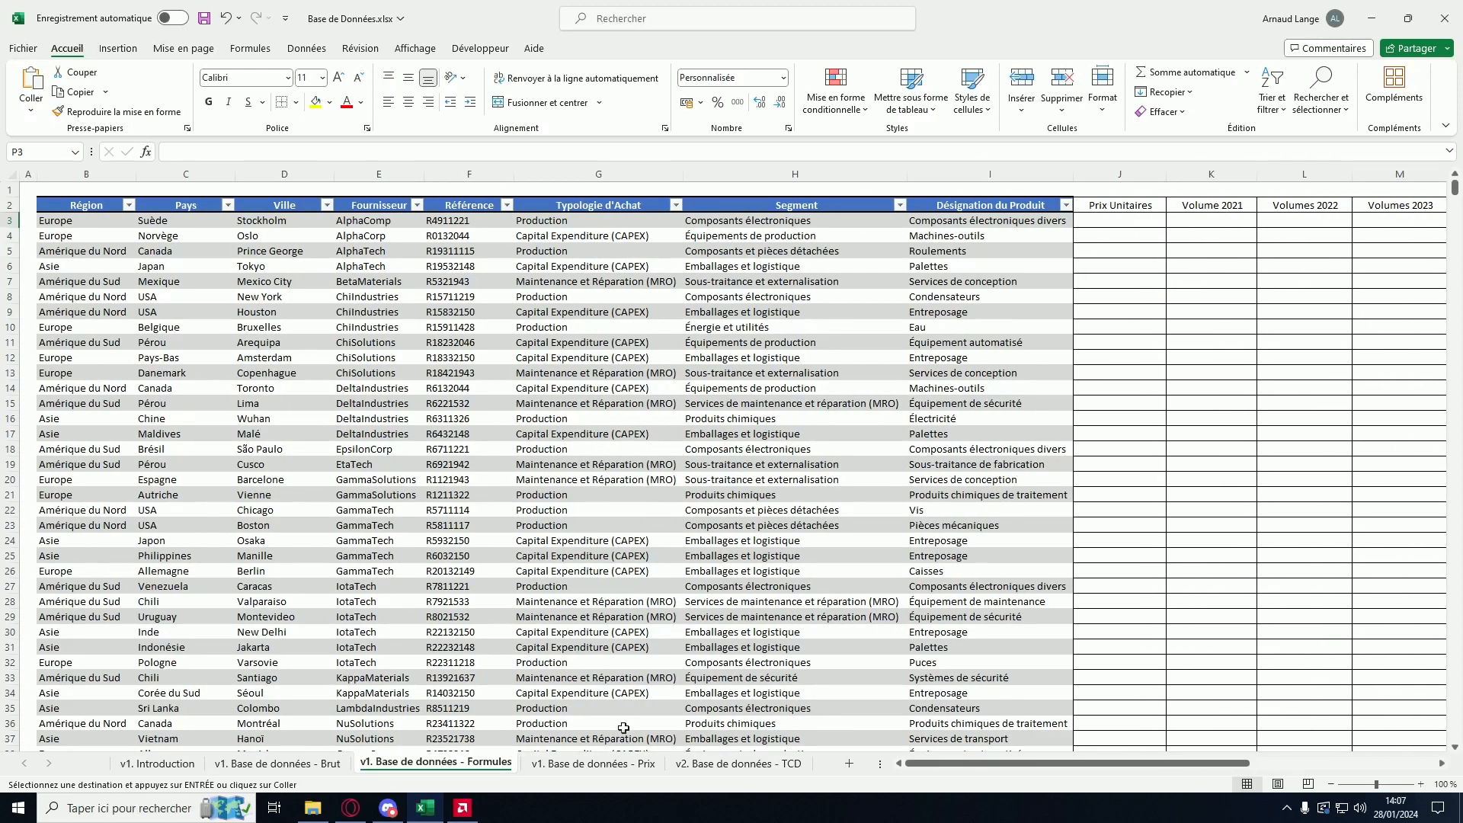
pyautogui.click(611, 768)
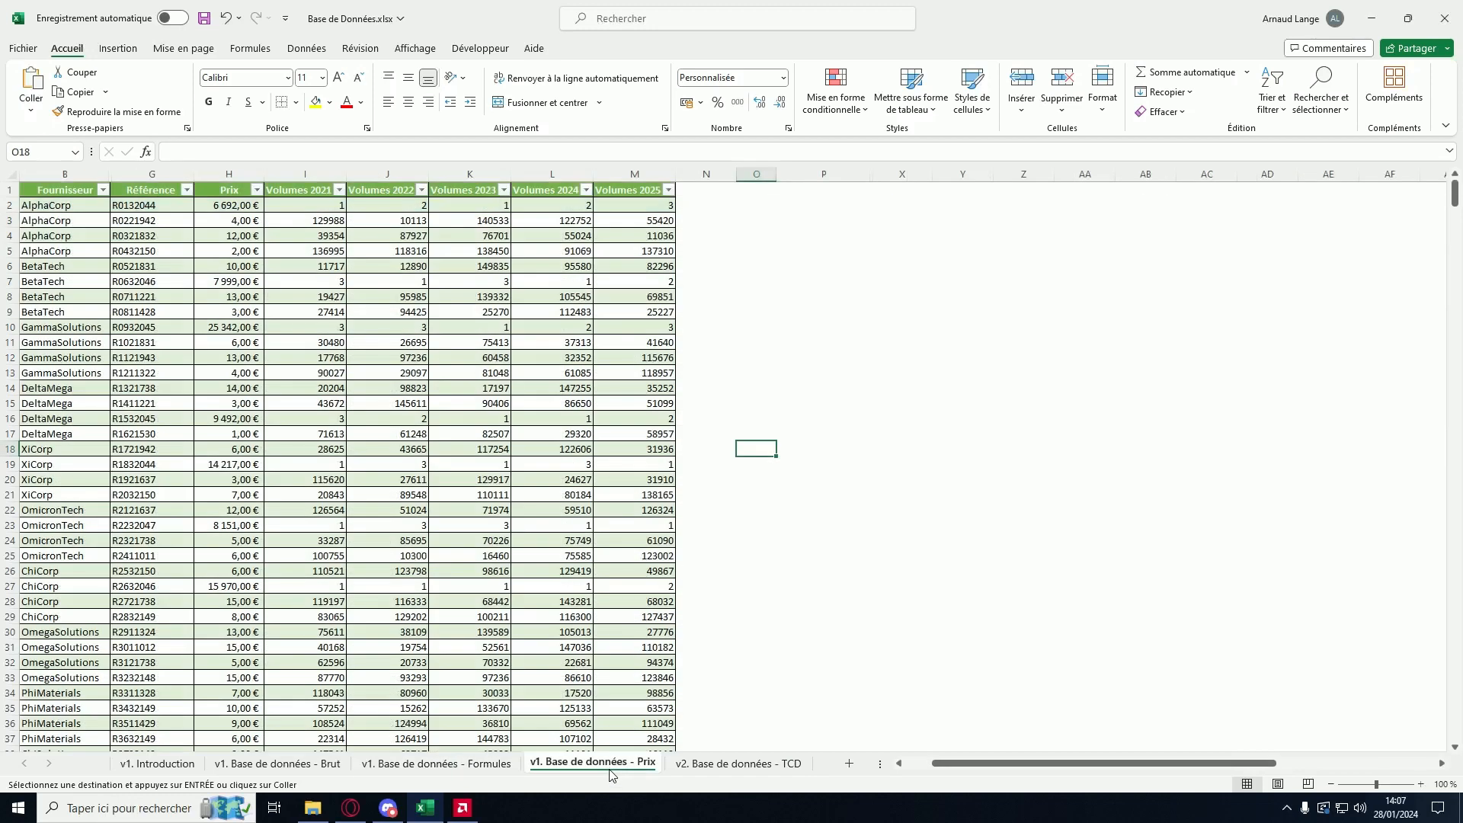
pyautogui.click(74, 172)
pyautogui.click(152, 174)
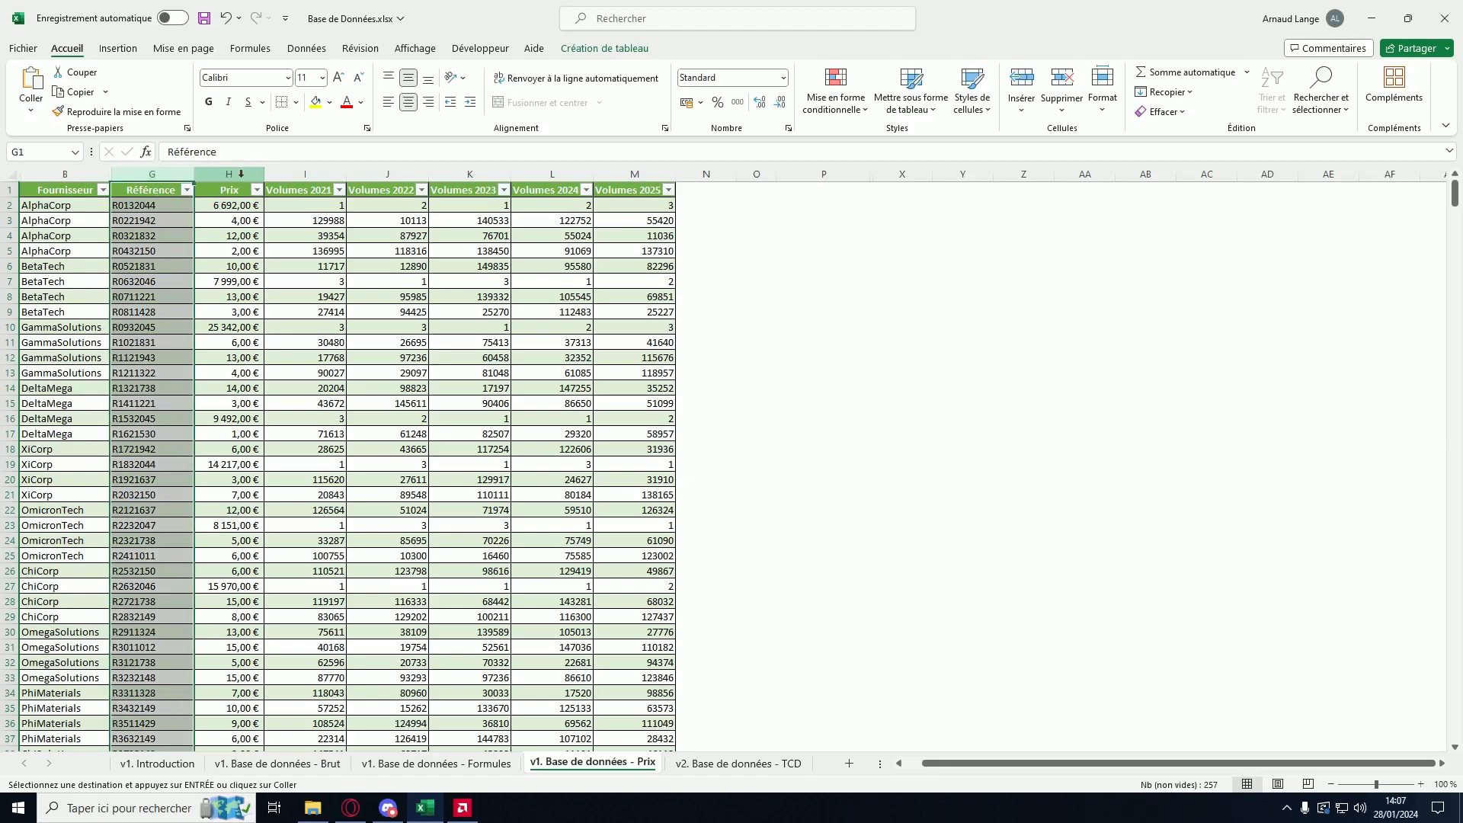
pyautogui.click(241, 173)
pyautogui.moveTo(305, 174); pyautogui.dragTo(640, 173)
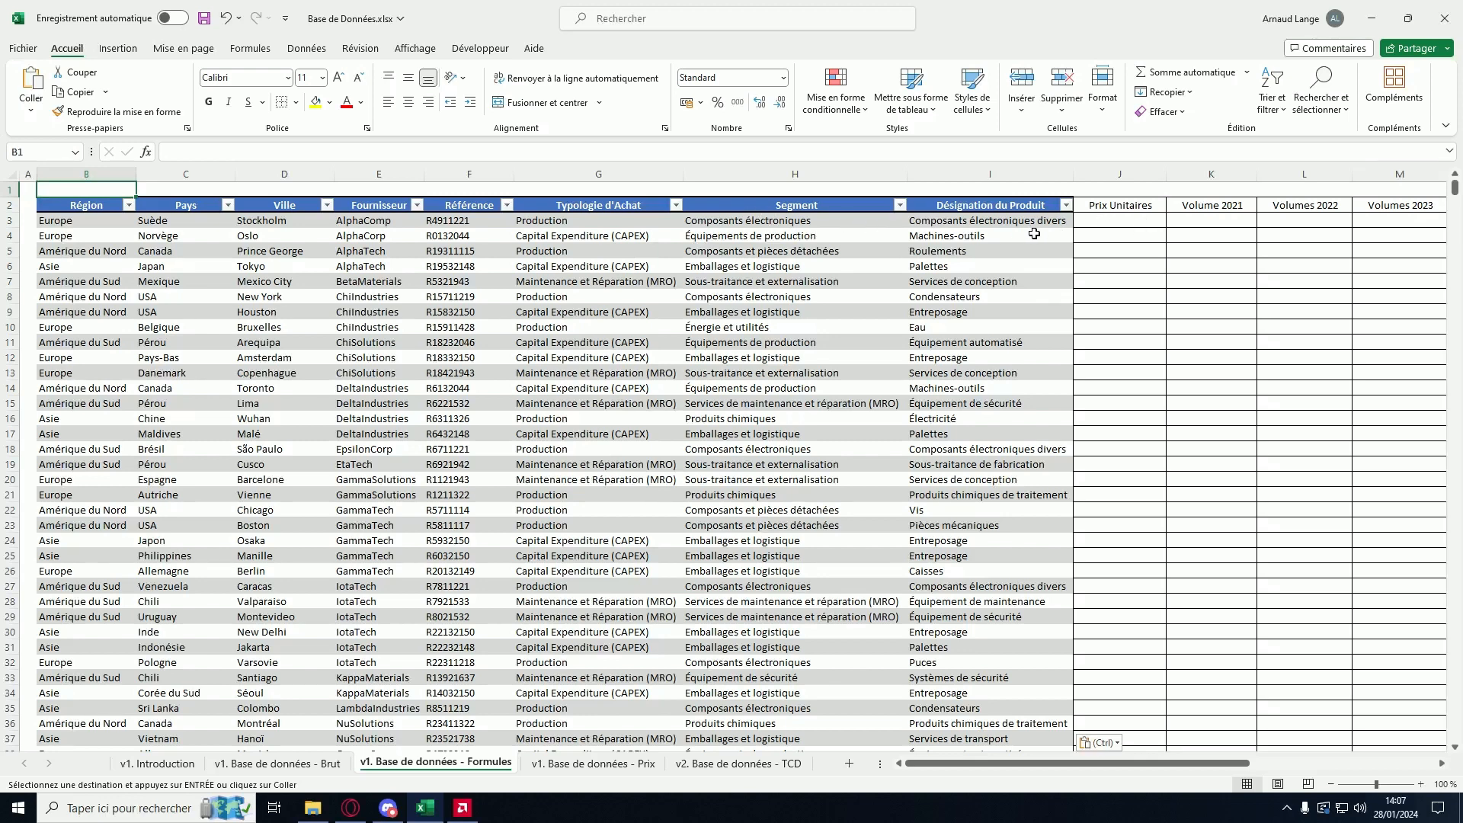
# Step: Start a RECHERCHEV formula in cell J3 of the Formules sheet under Prix Unitaires, with F3 as the lookup value
pyautogui.click(1123, 221)
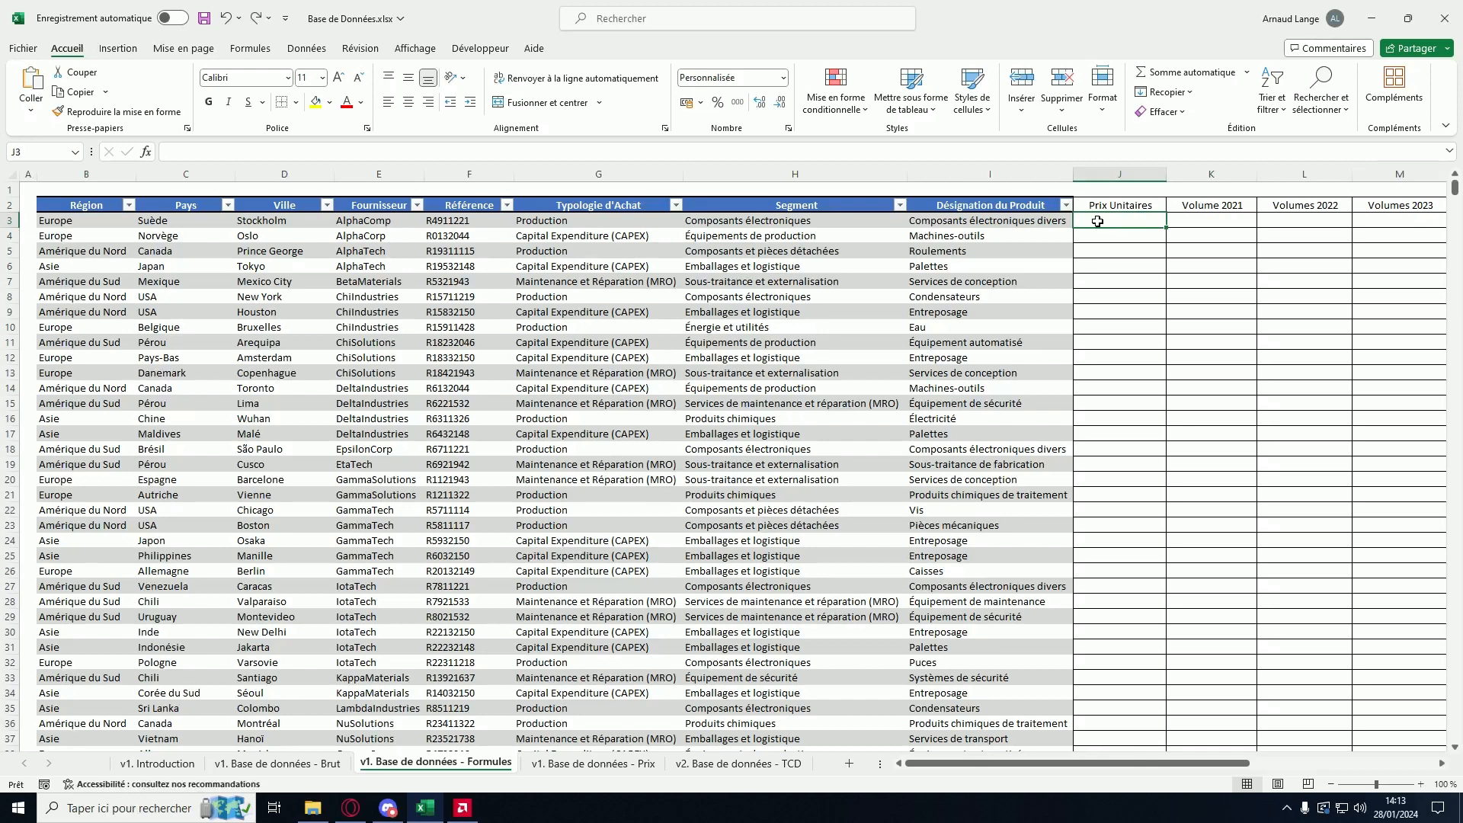
pyautogui.write('=')
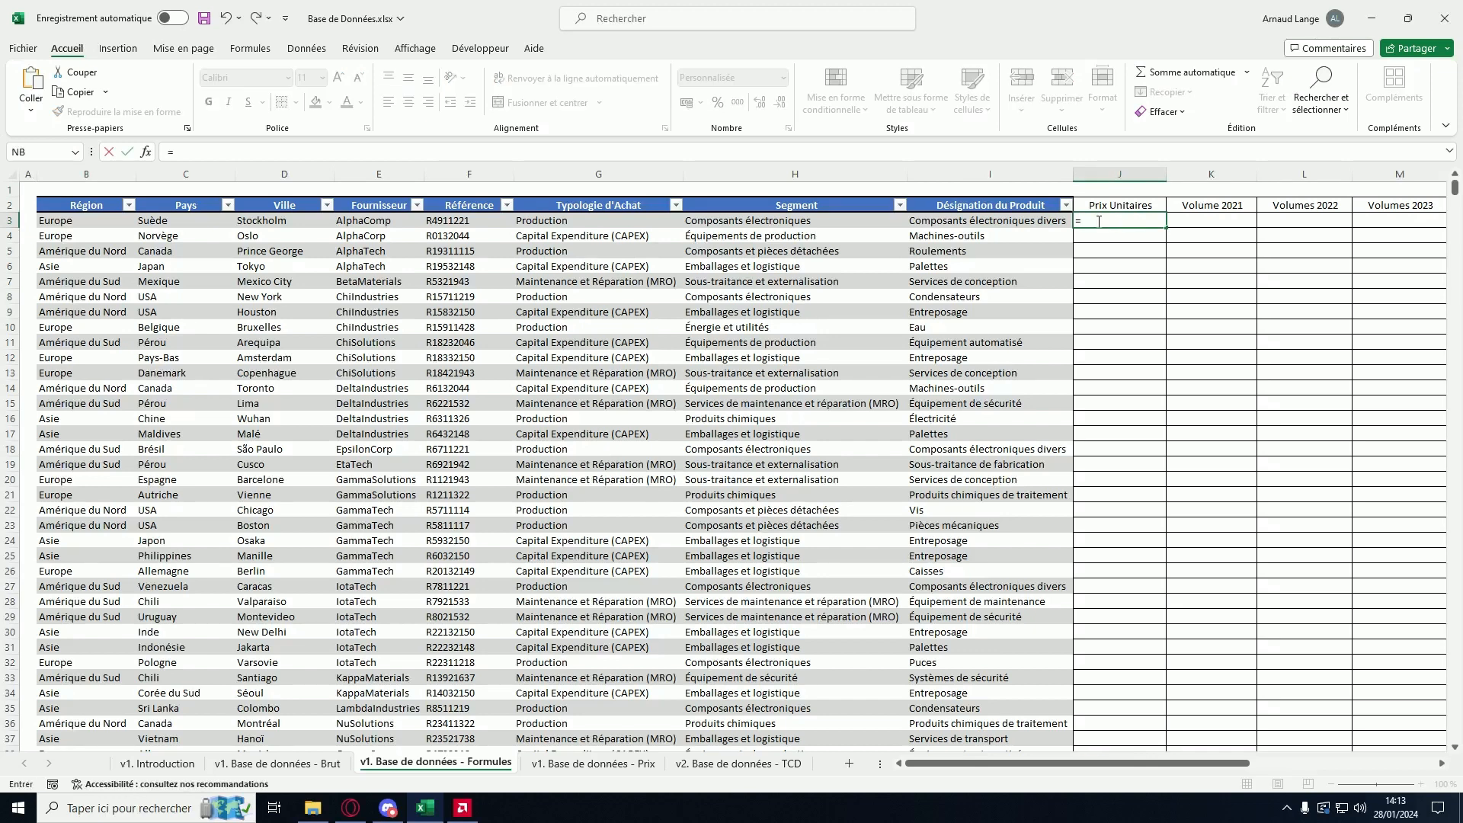
pyautogui.write('rech')
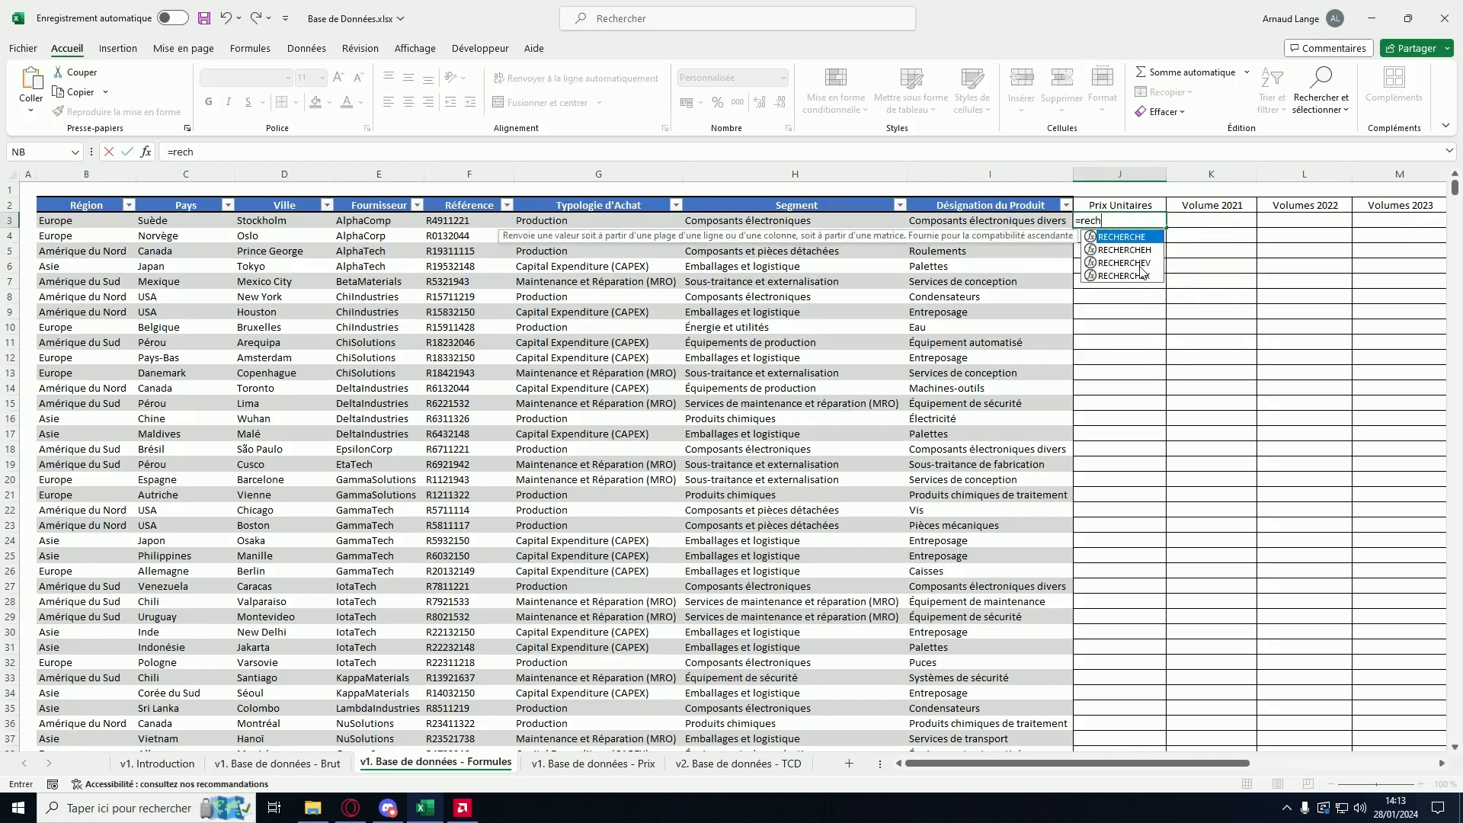
pyautogui.doubleClick(1140, 263)
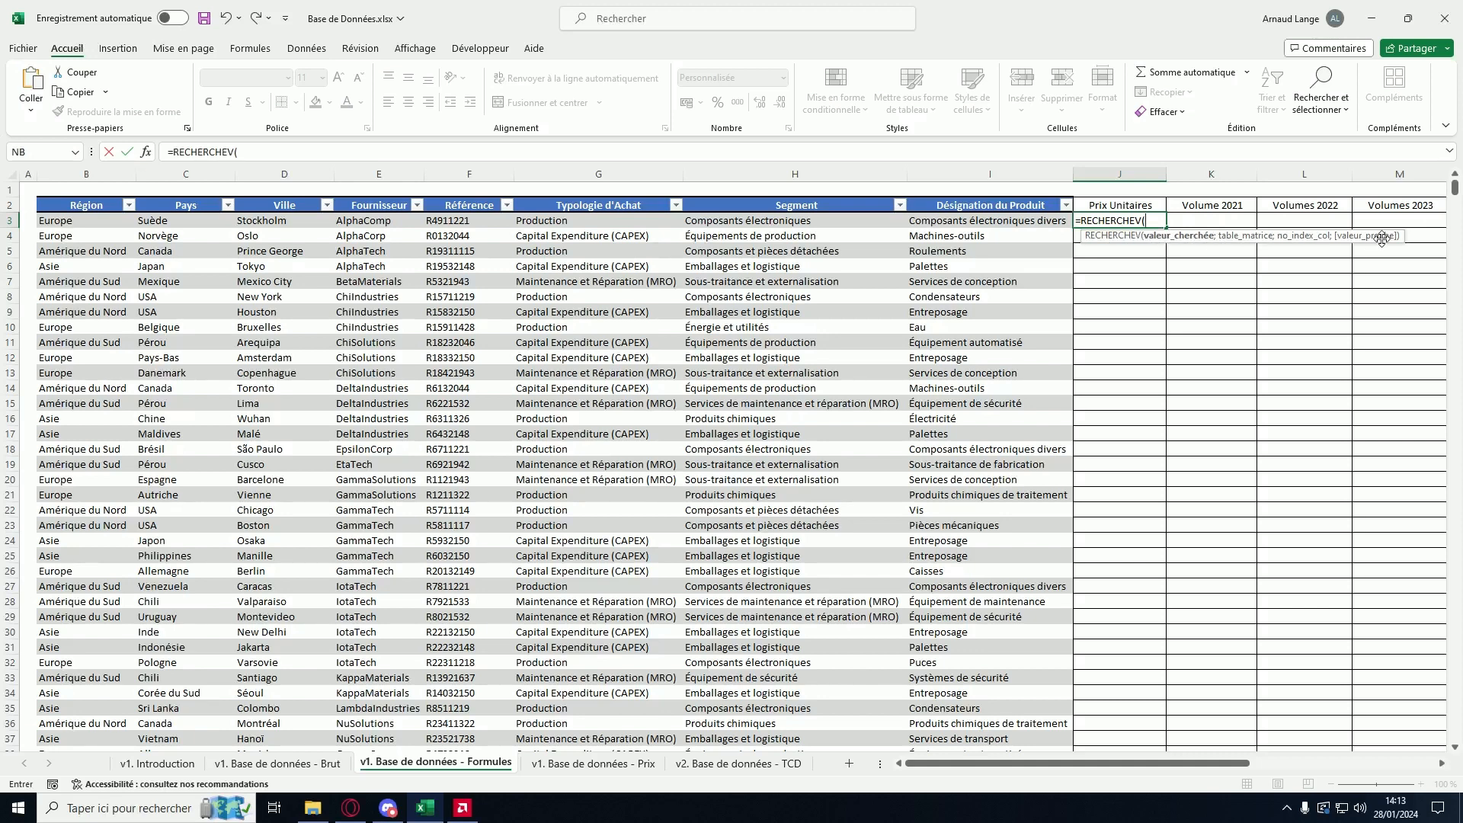
pyautogui.click(147, 154)
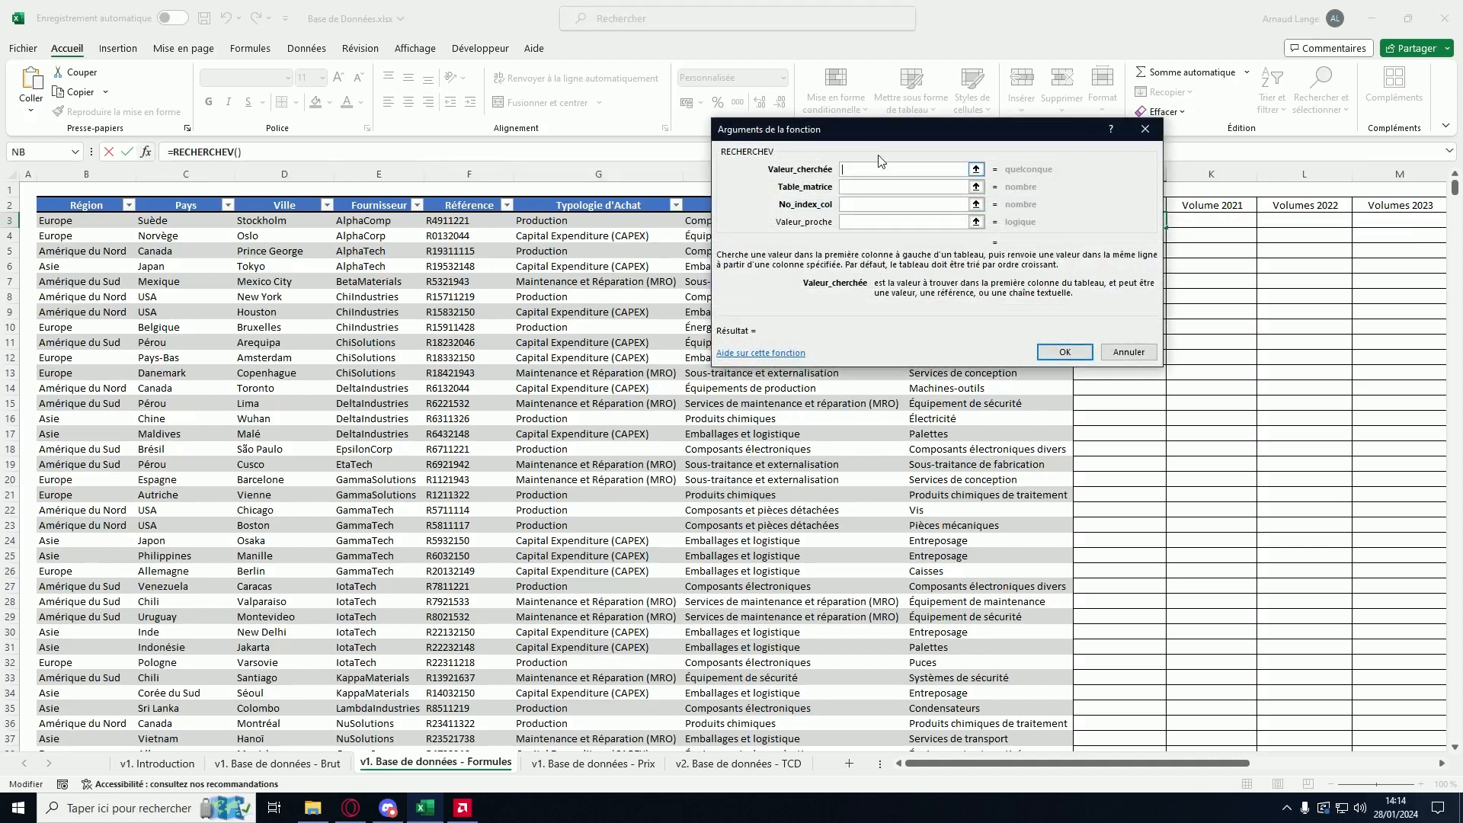
pyautogui.moveTo(918, 136); pyautogui.dragTo(383, 228)
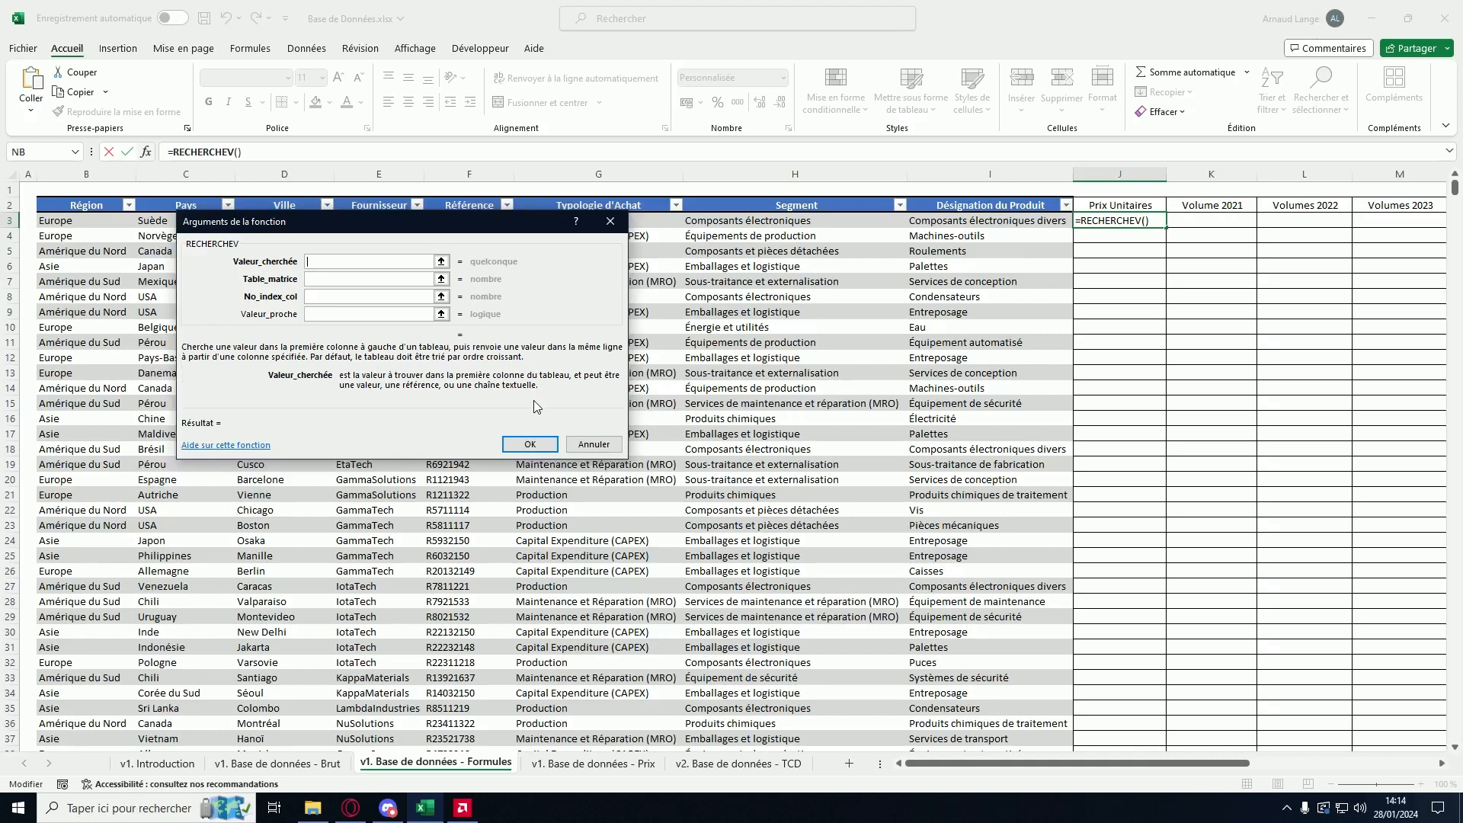
pyautogui.moveTo(464, 220); pyautogui.dragTo(1063, 341)
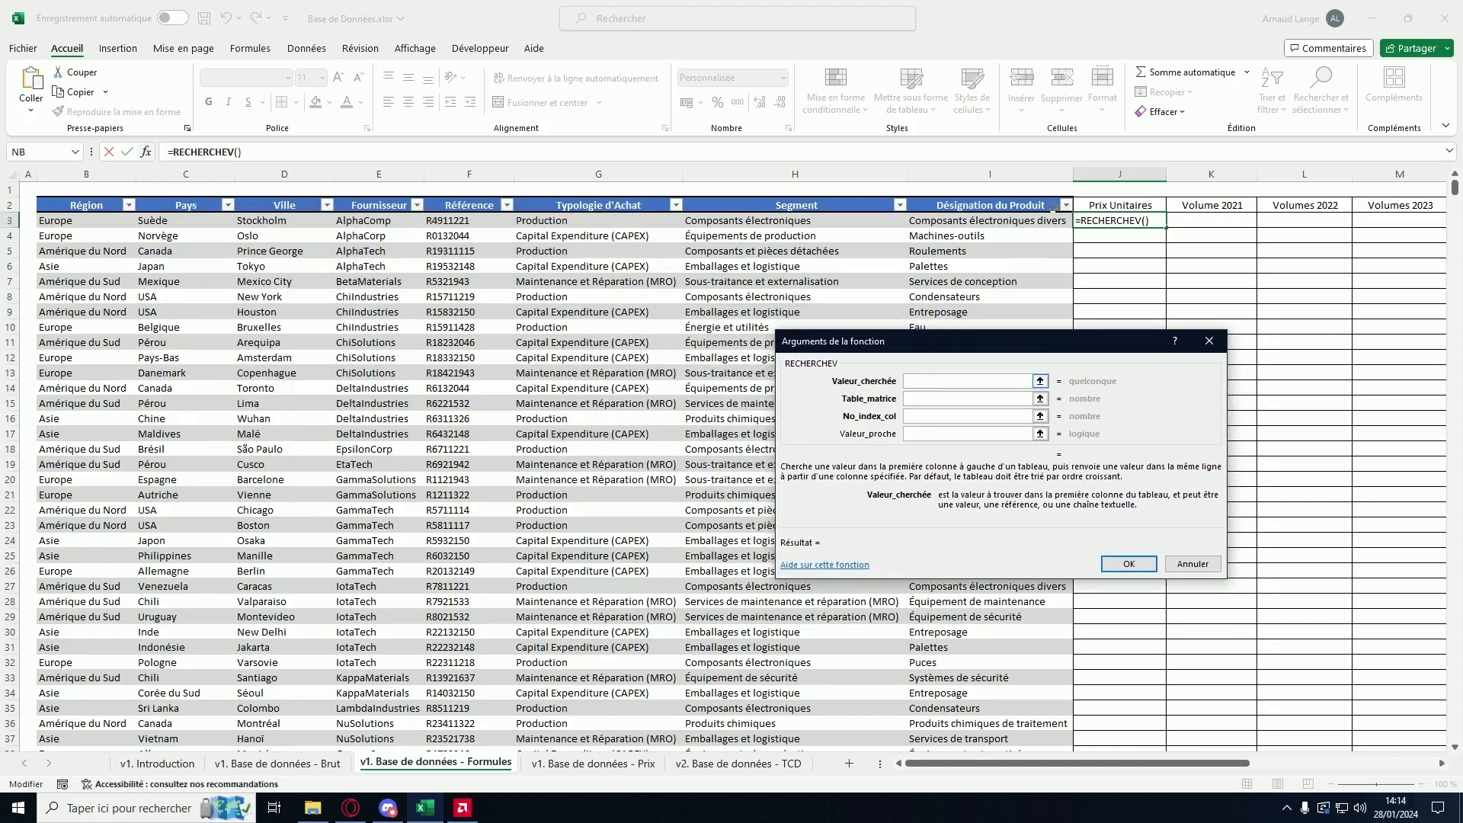
pyautogui.click(464, 221)
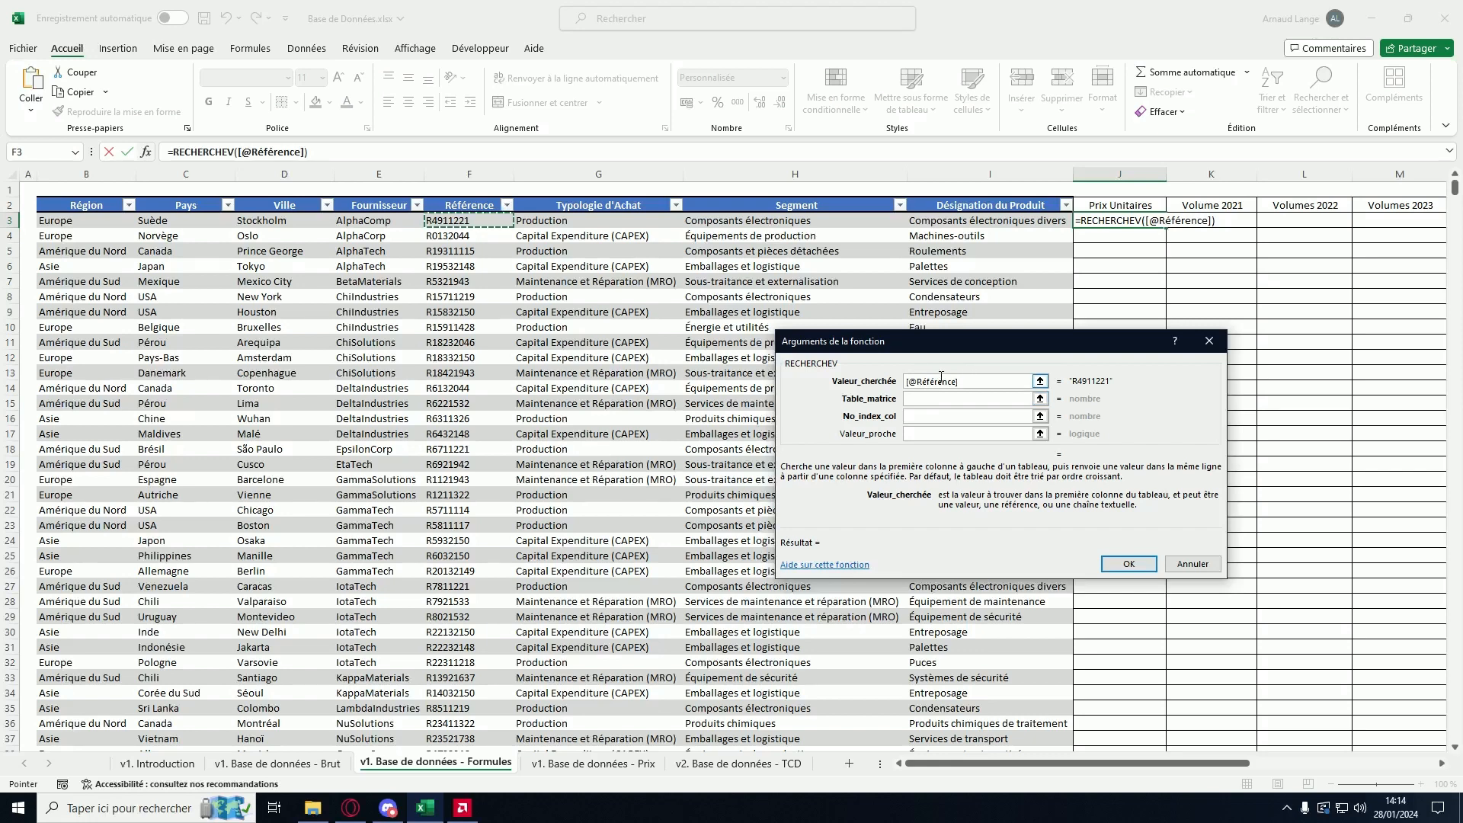
pyautogui.moveTo(959, 381); pyautogui.dragTo(904, 381)
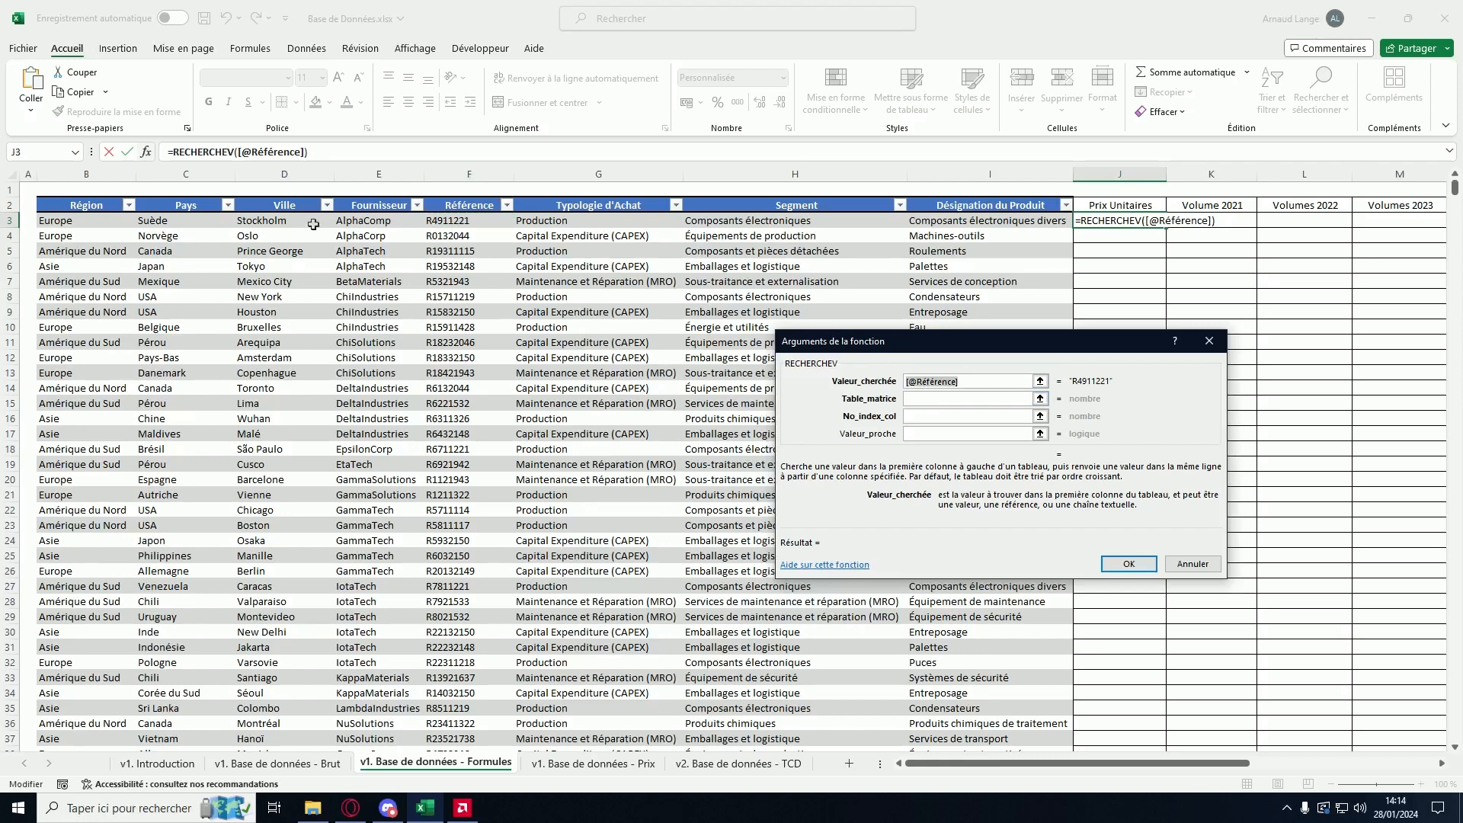
pyautogui.write('F3')
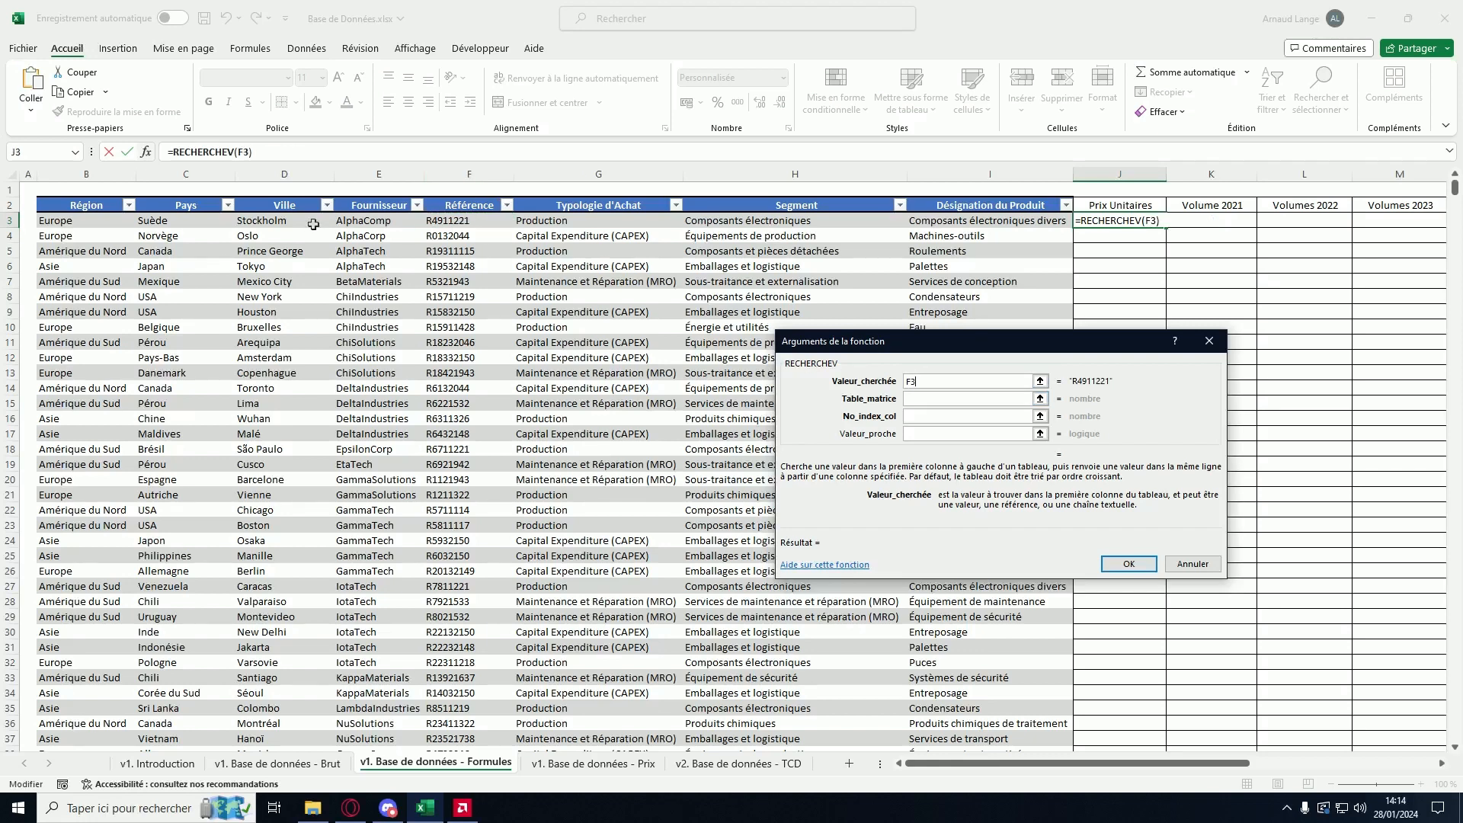
# Step: Set the lookup table of the RECHERCHEV formula to columns G:H of the "v1. Base de données - Prix" sheet
pyautogui.click(950, 398)
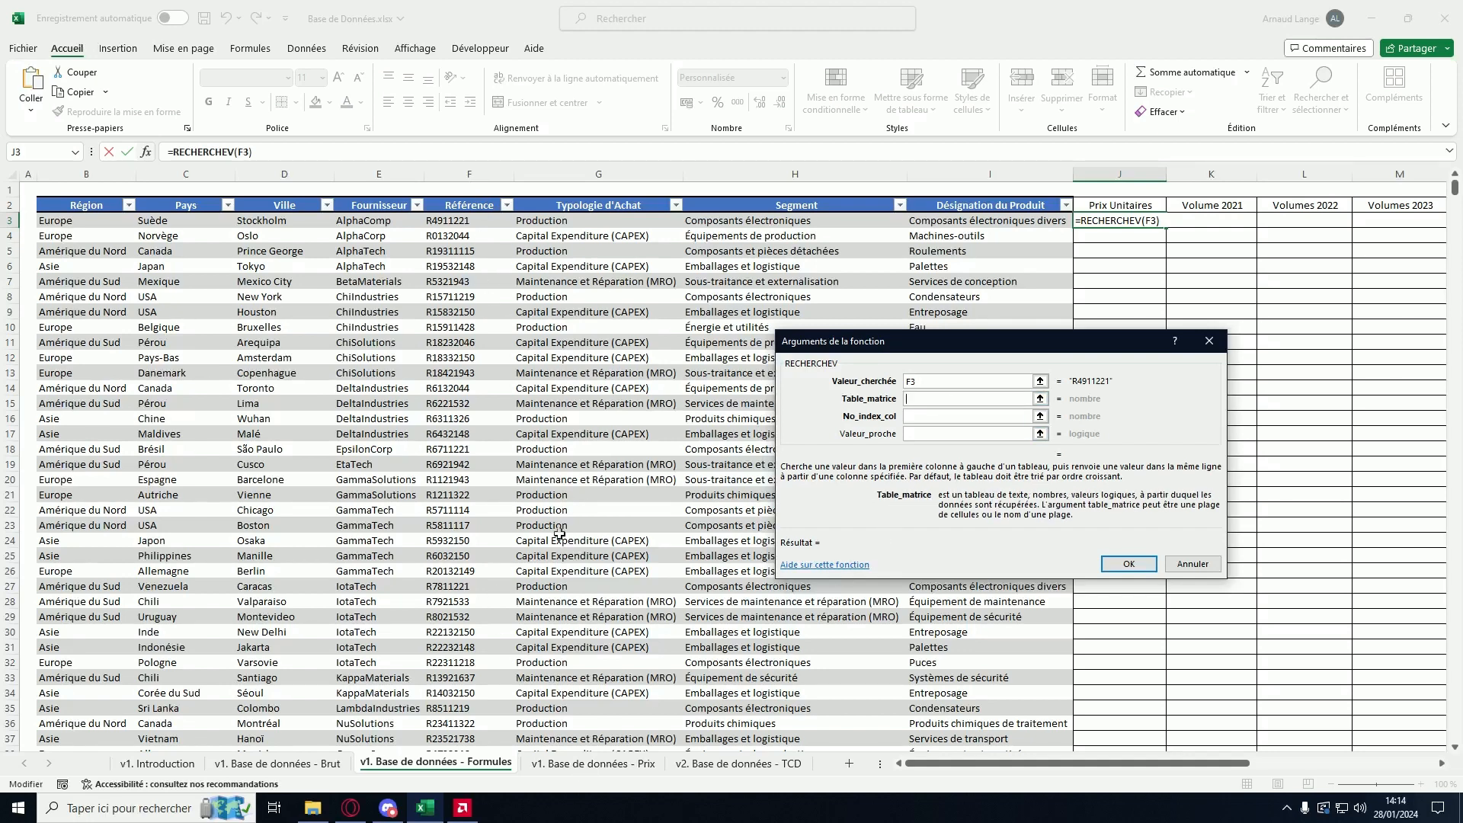
pyautogui.click(593, 762)
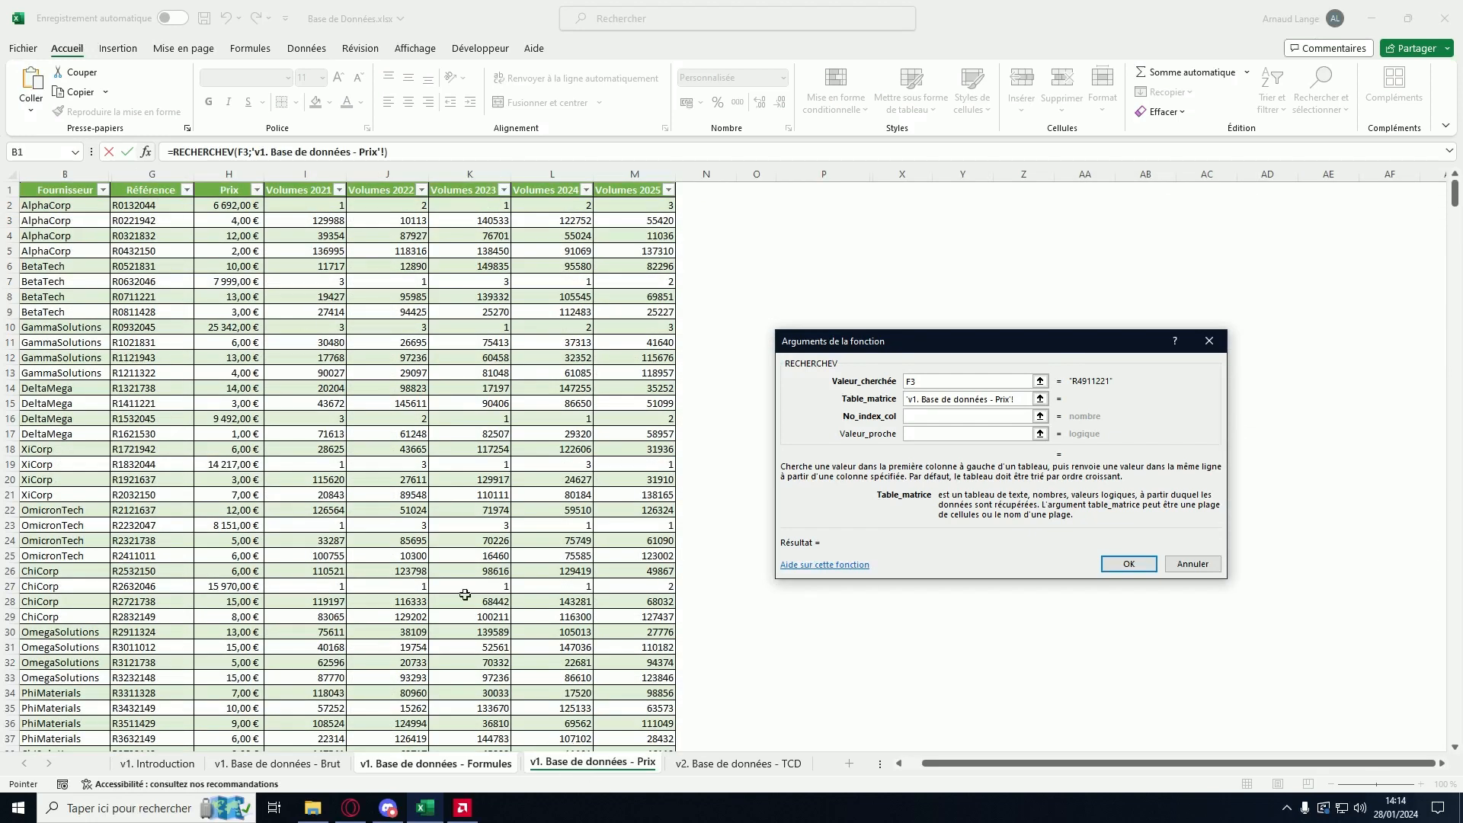
pyautogui.click(151, 173)
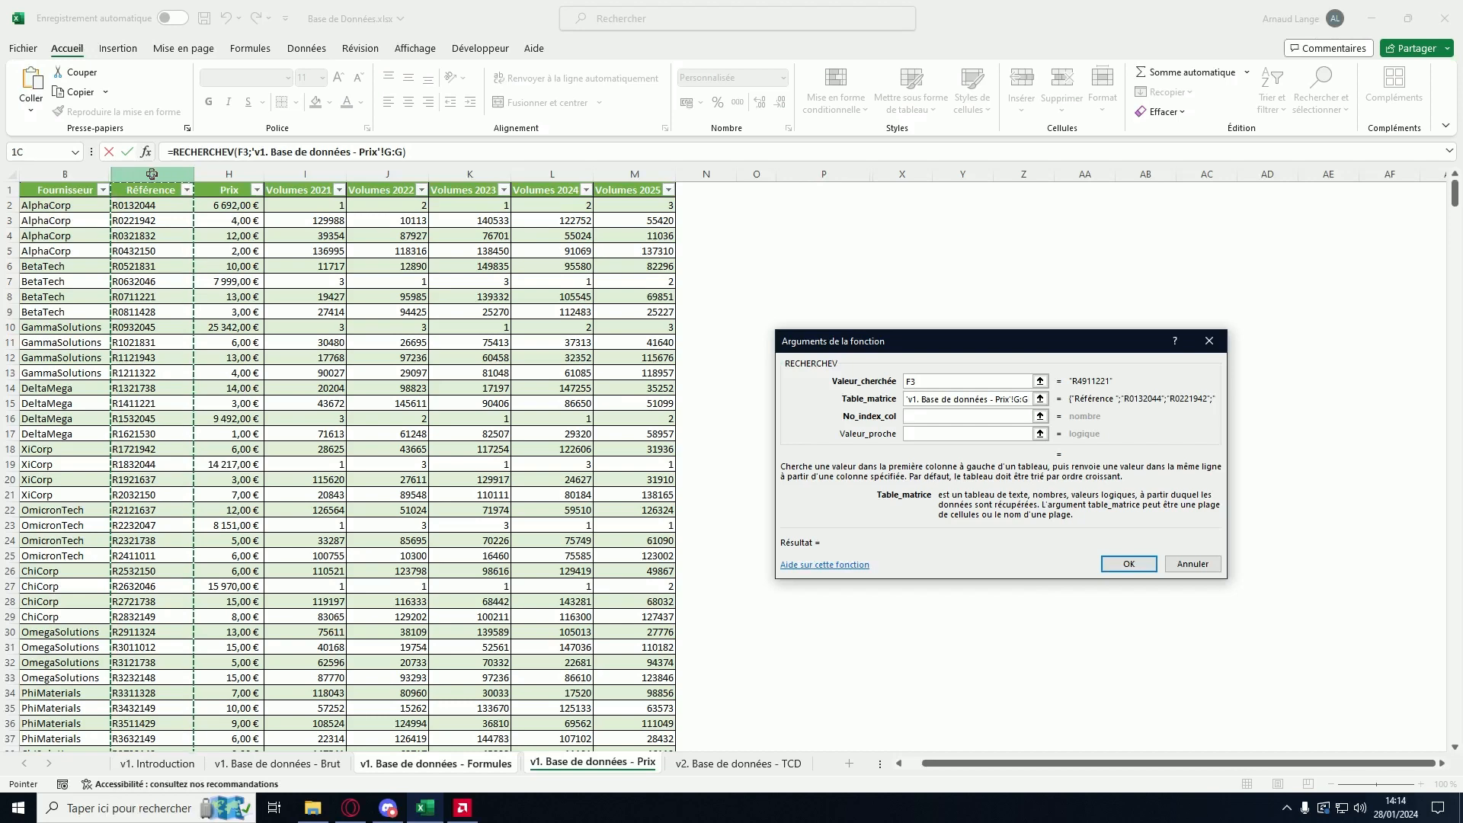
pyautogui.moveTo(152, 175); pyautogui.dragTo(249, 172)
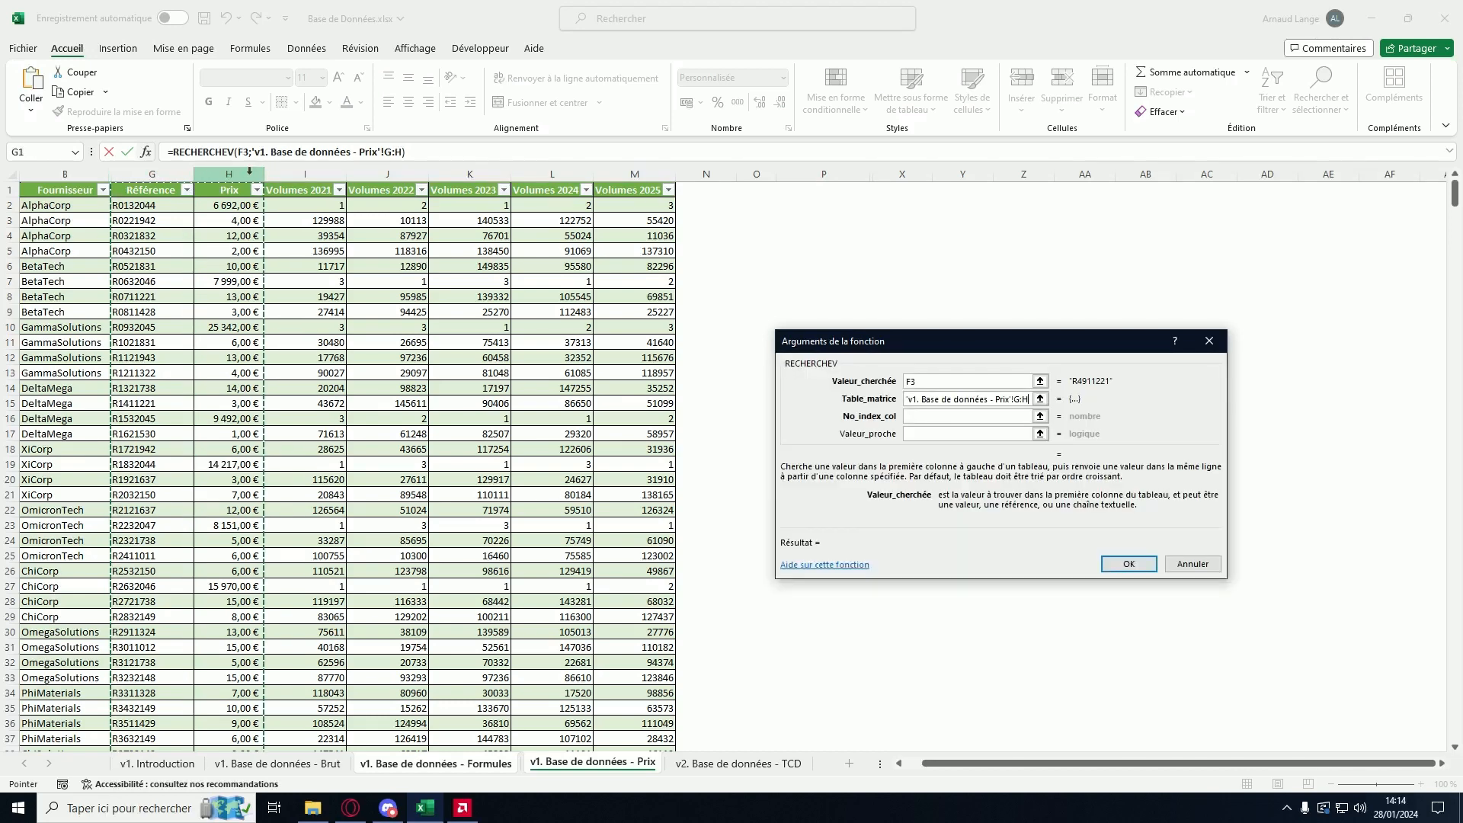
pyautogui.click(406, 153)
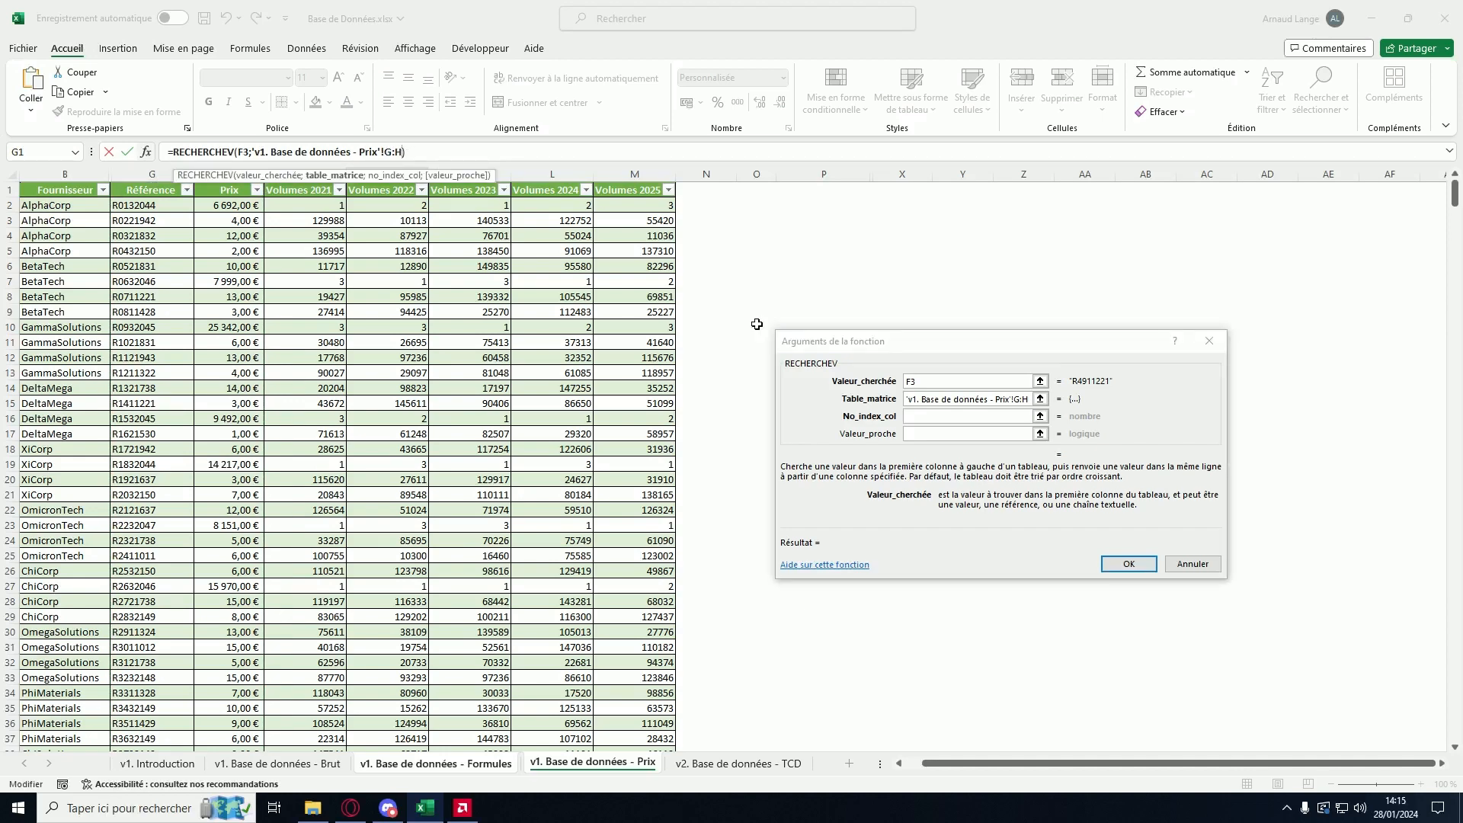
# Step: Complete the Prix Unitaires lookup with column index 2 and 0 for an exact match
pyautogui.click(927, 417)
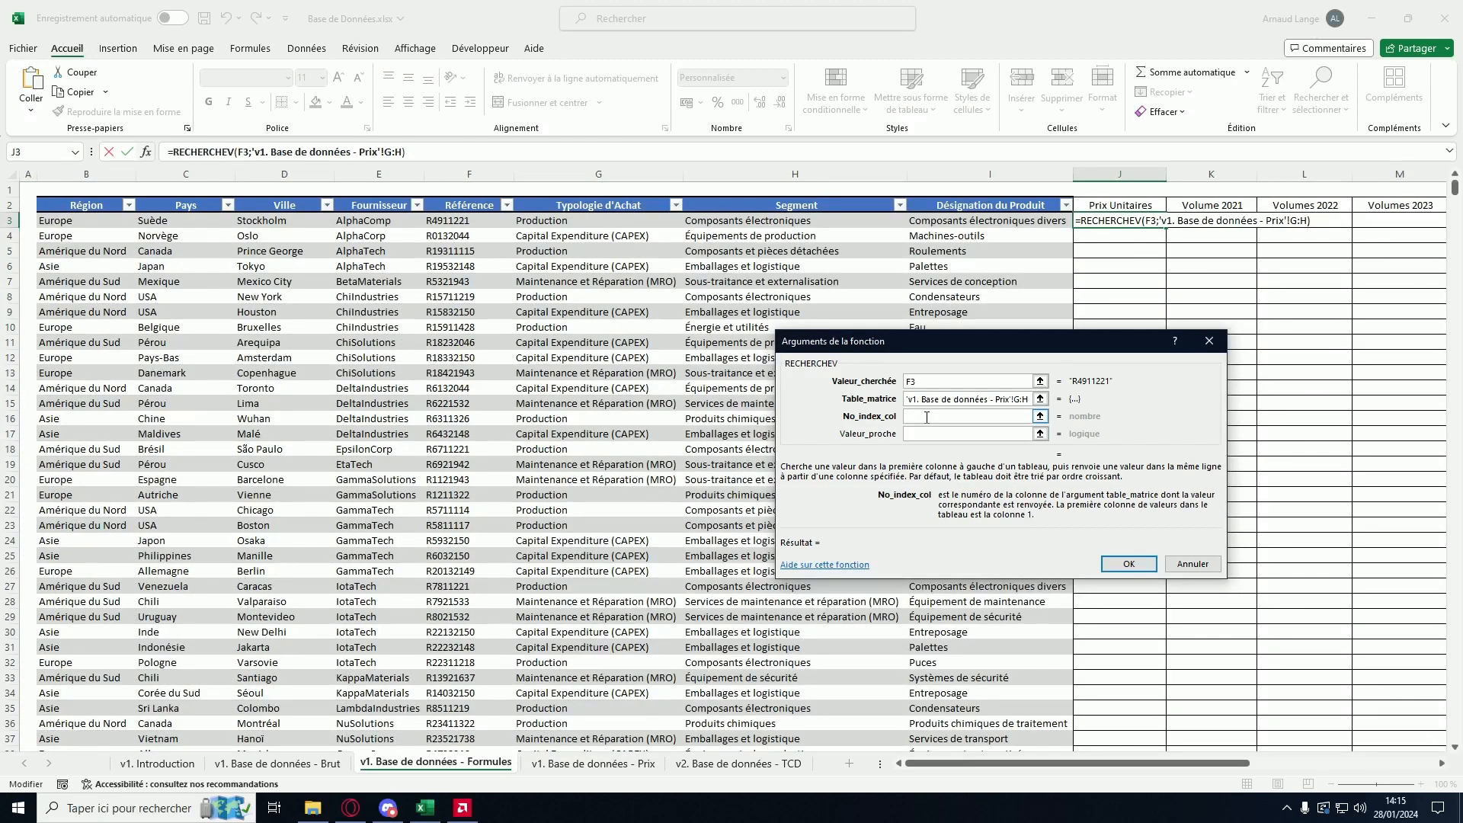
pyautogui.click(592, 762)
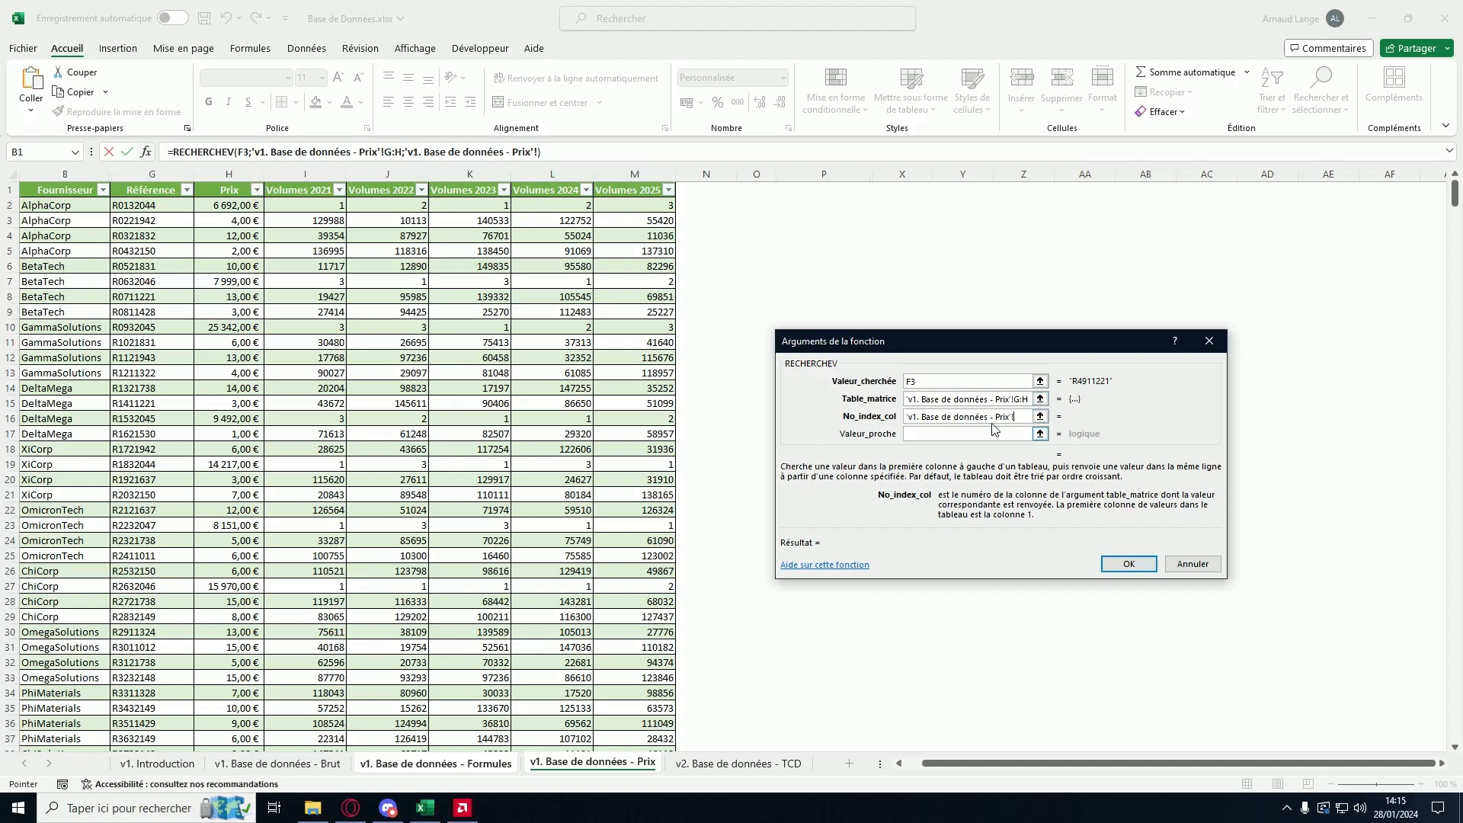
pyautogui.moveTo(1015, 417); pyautogui.dragTo(817, 415)
pyautogui.write('2')
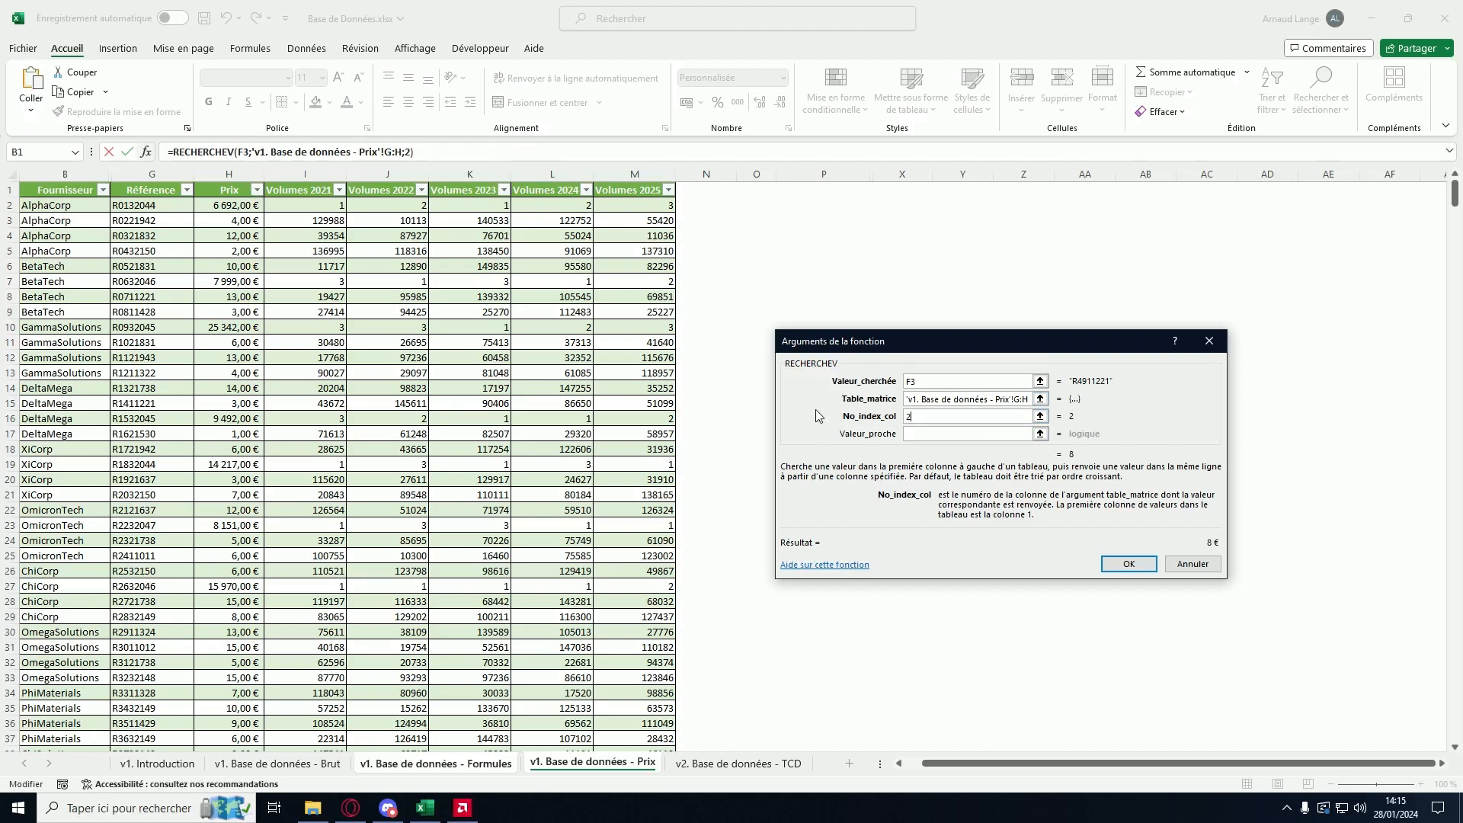
pyautogui.click(925, 433)
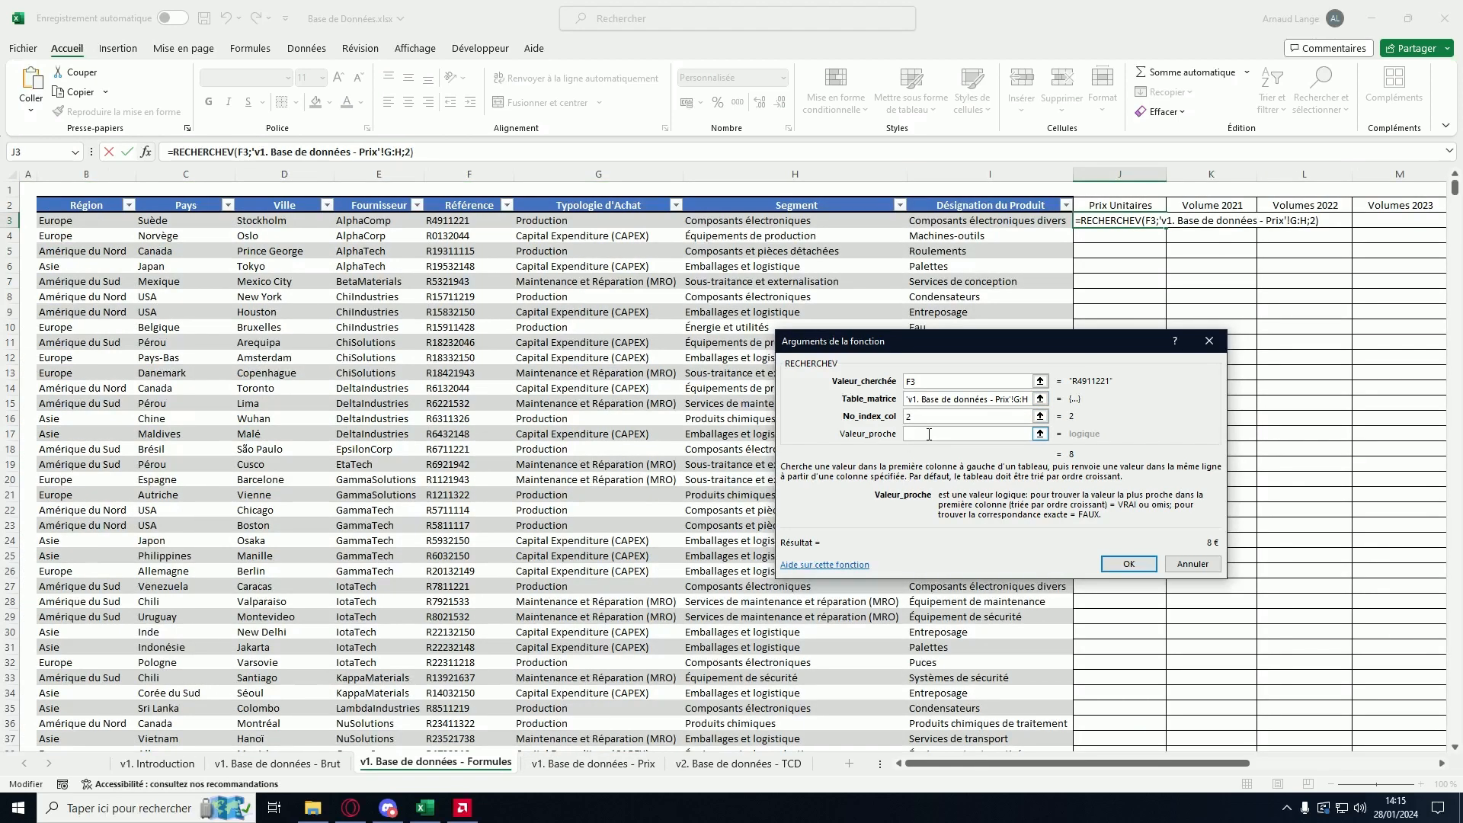
pyautogui.write('0')
pyautogui.click(1128, 564)
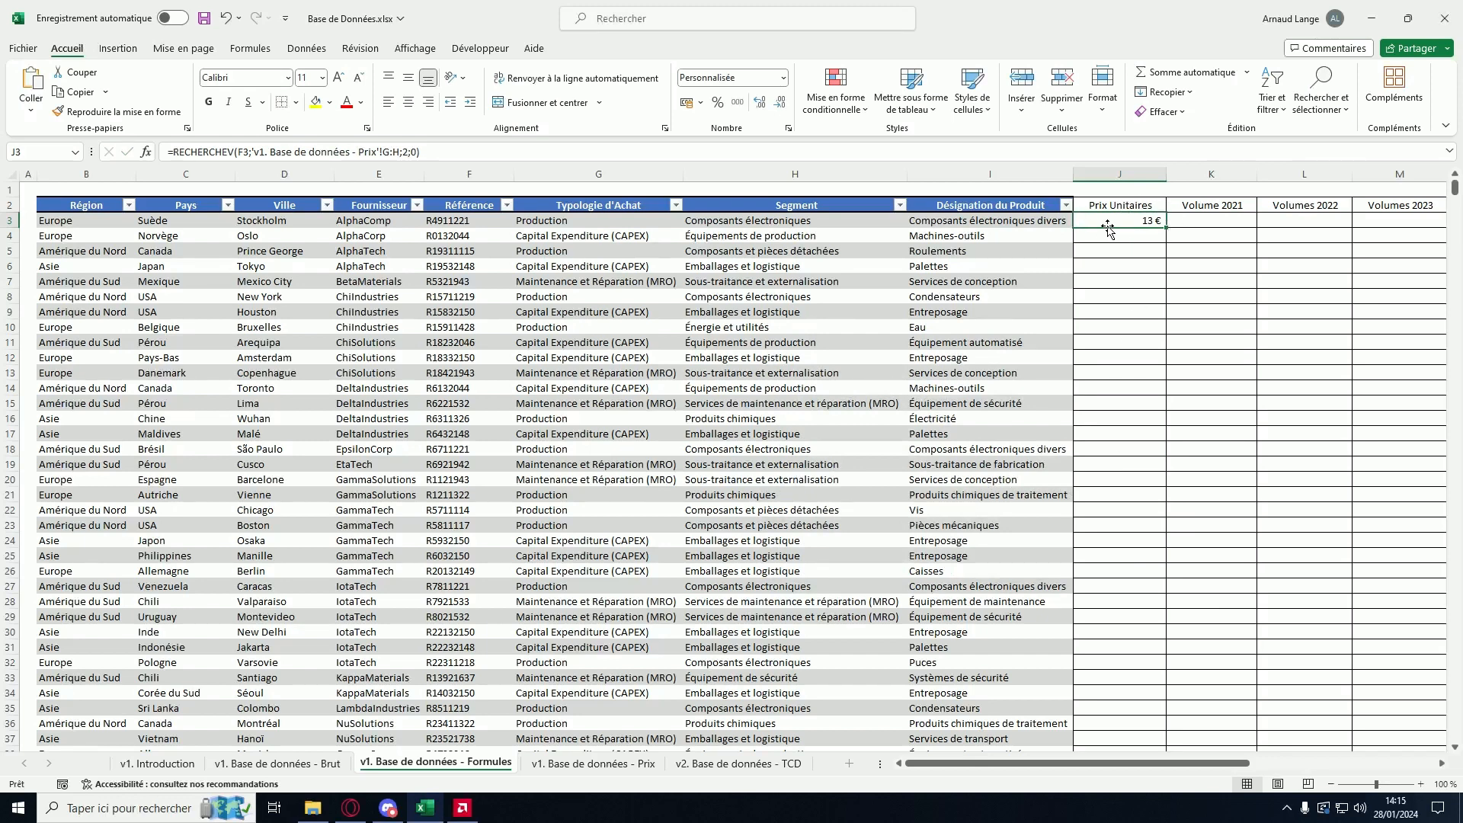
# Step: Start a RECHERCHEV formula in K3 under Volume 2021, with $F3 as the column-locked lookup value
pyautogui.click(1199, 221)
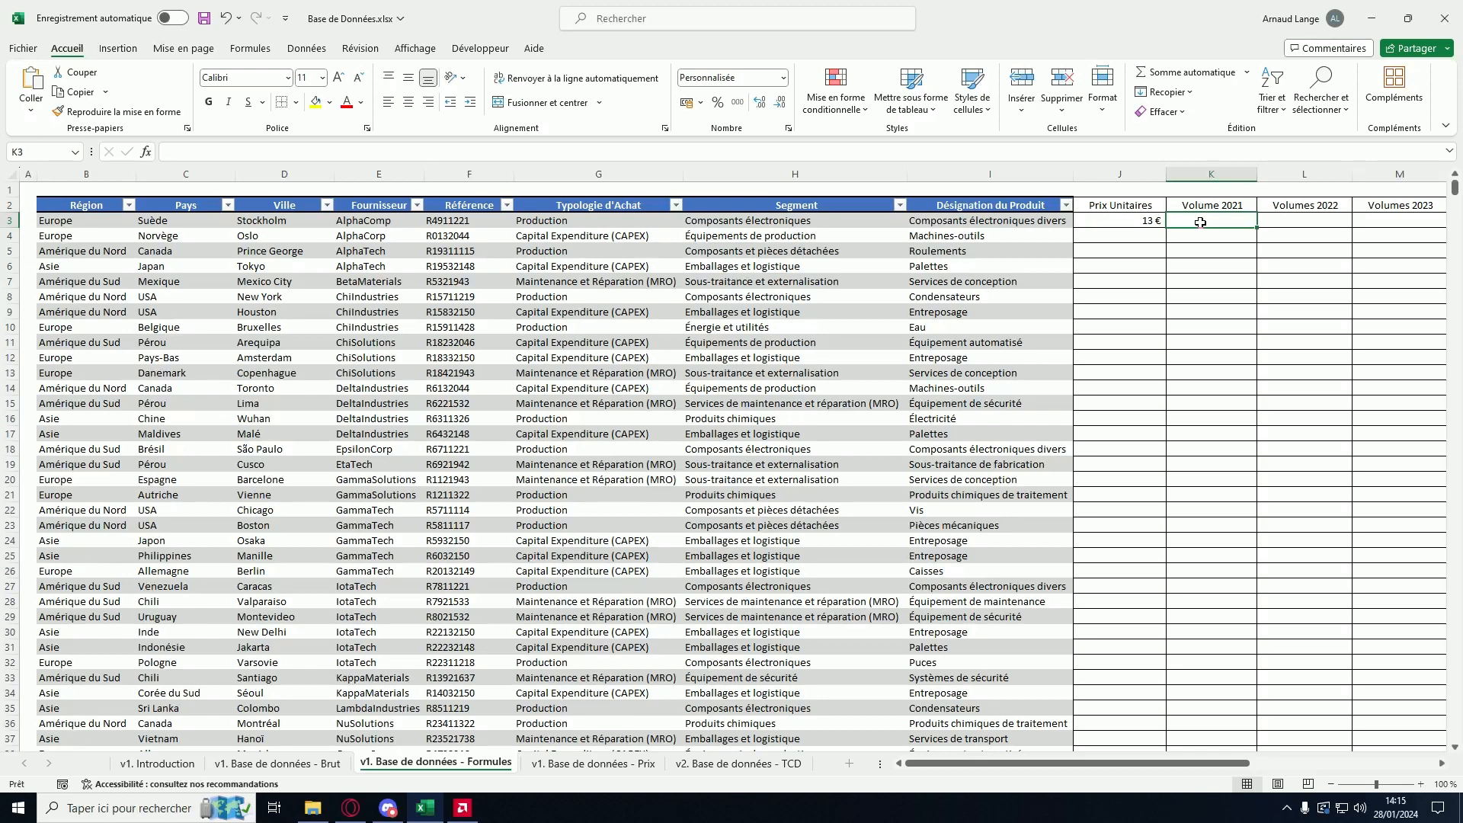
pyautogui.write('=rech')
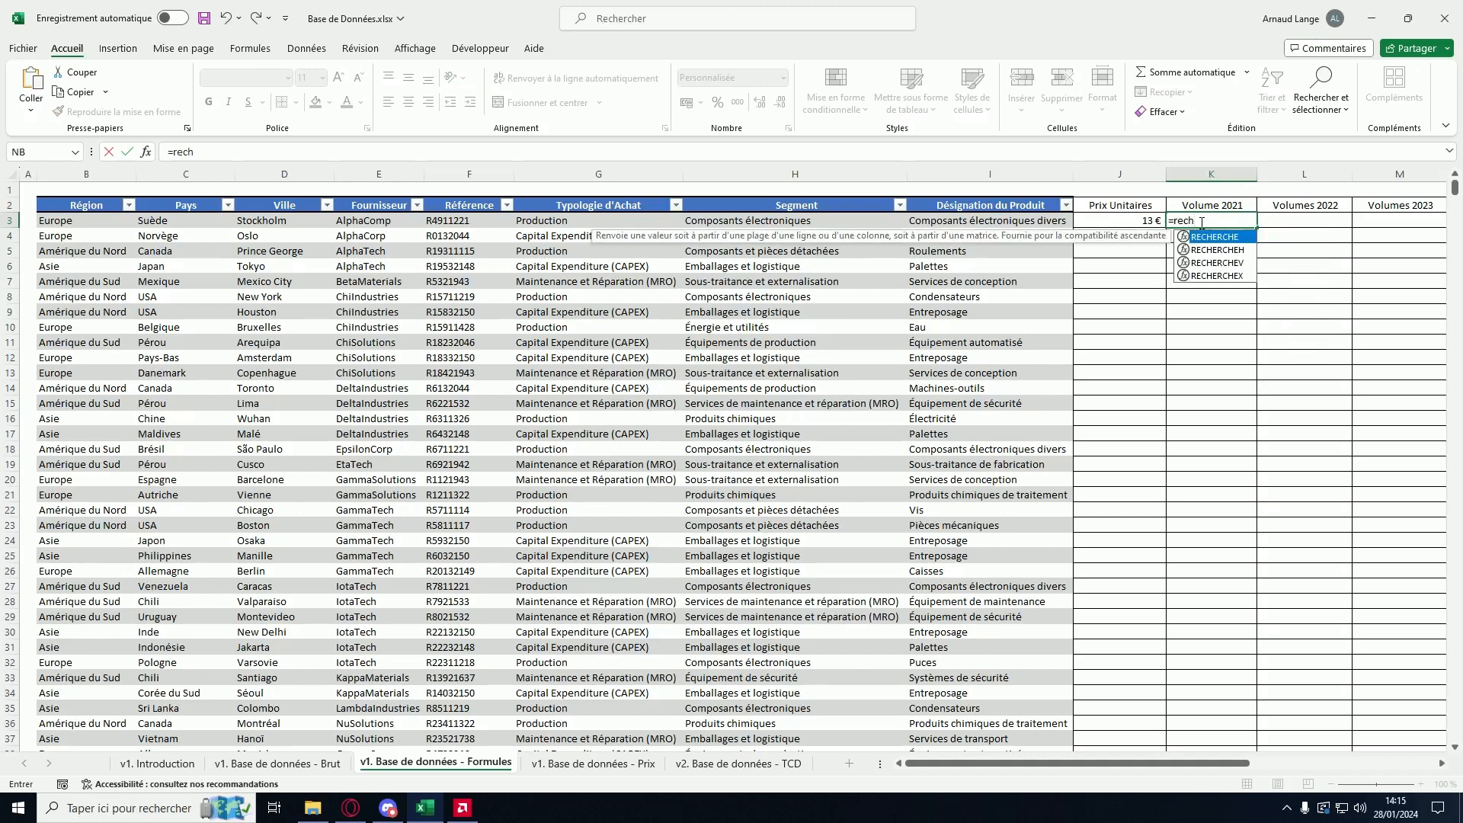
pyautogui.press('Down')
pyautogui.press('Down')
pyautogui.press('Tab')
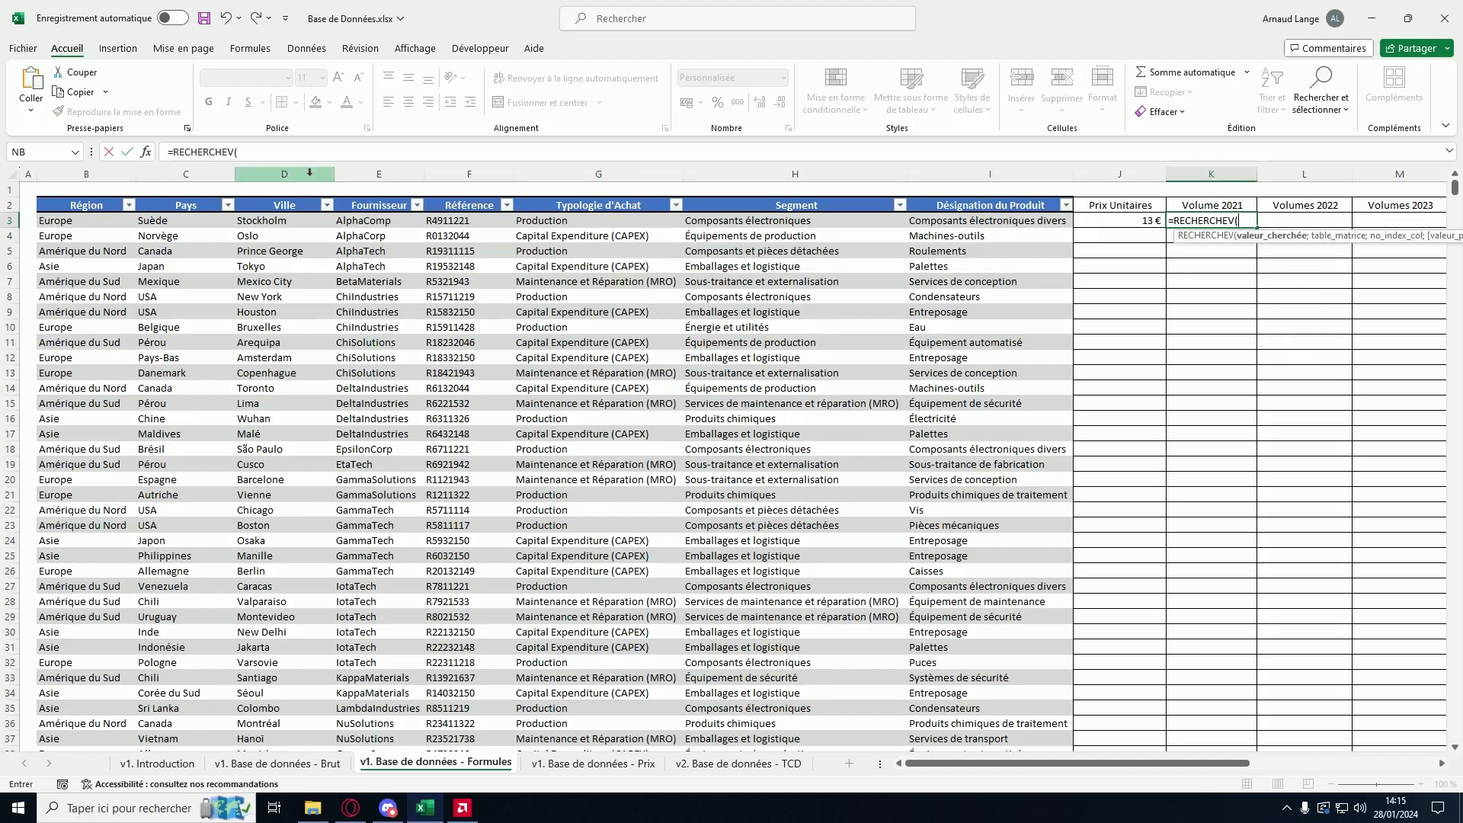
pyautogui.write('F3')
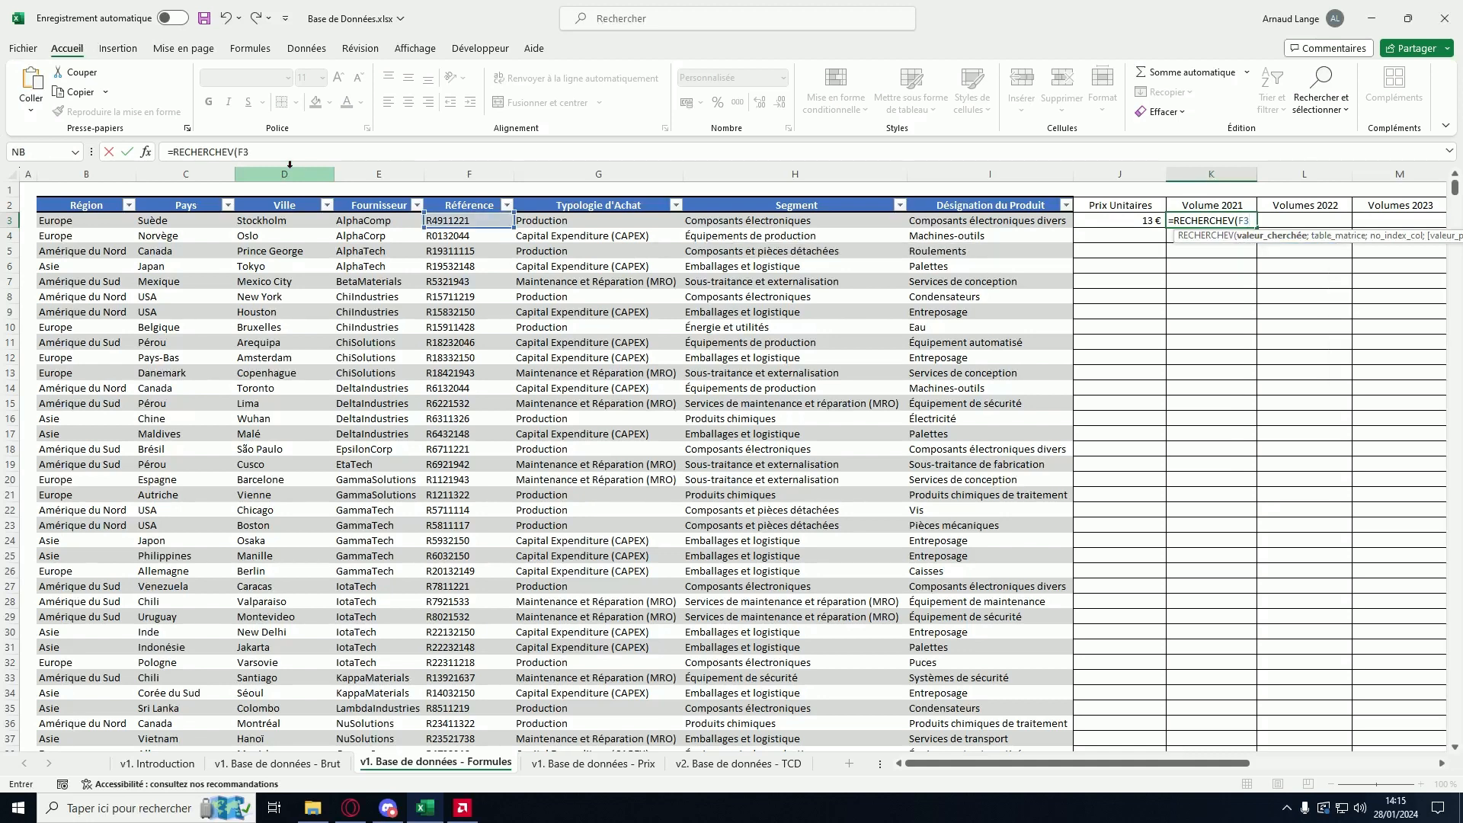
pyautogui.press('F4')
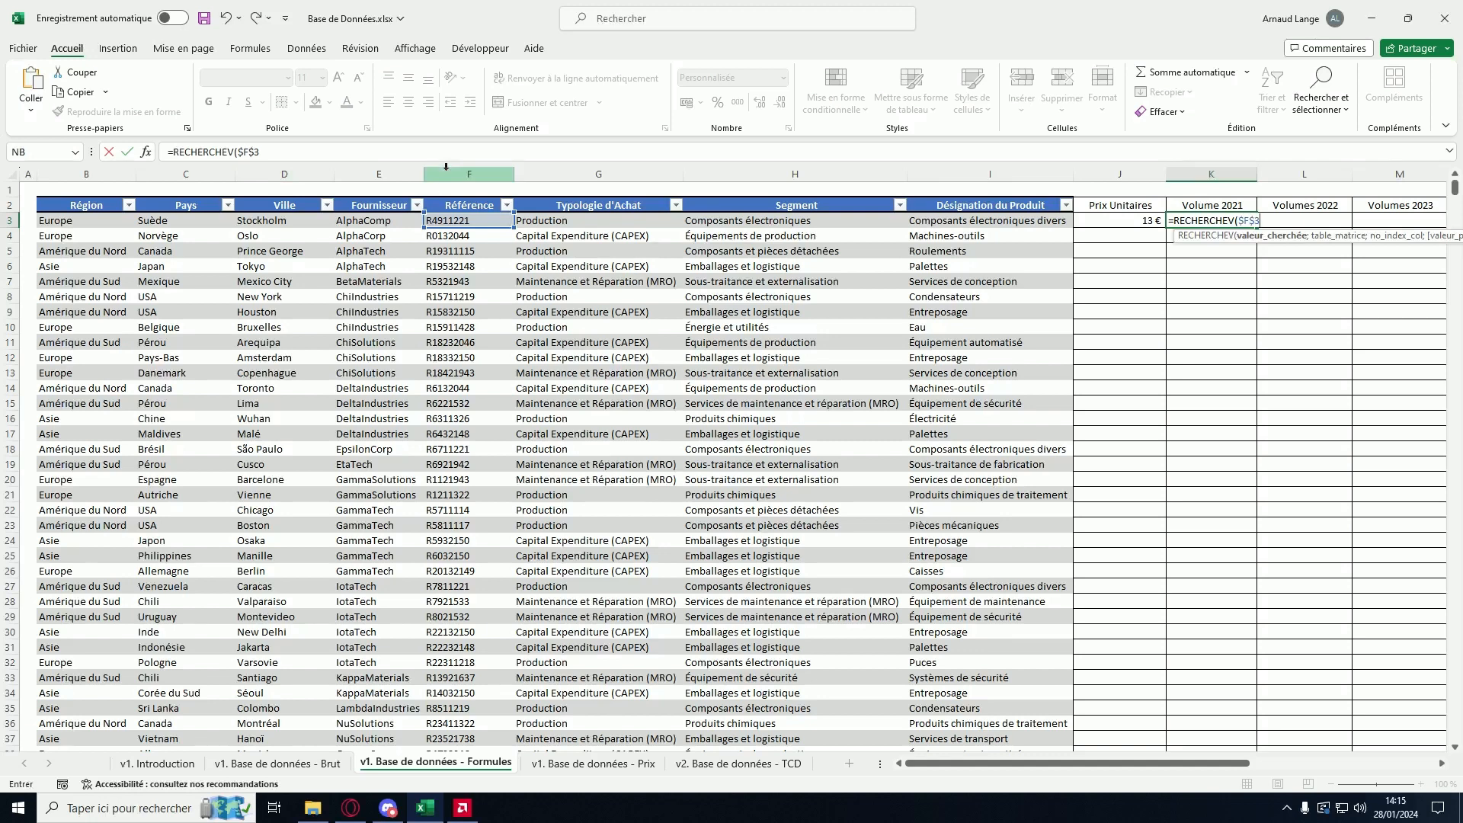
pyautogui.press('F4')
pyautogui.press('F4')
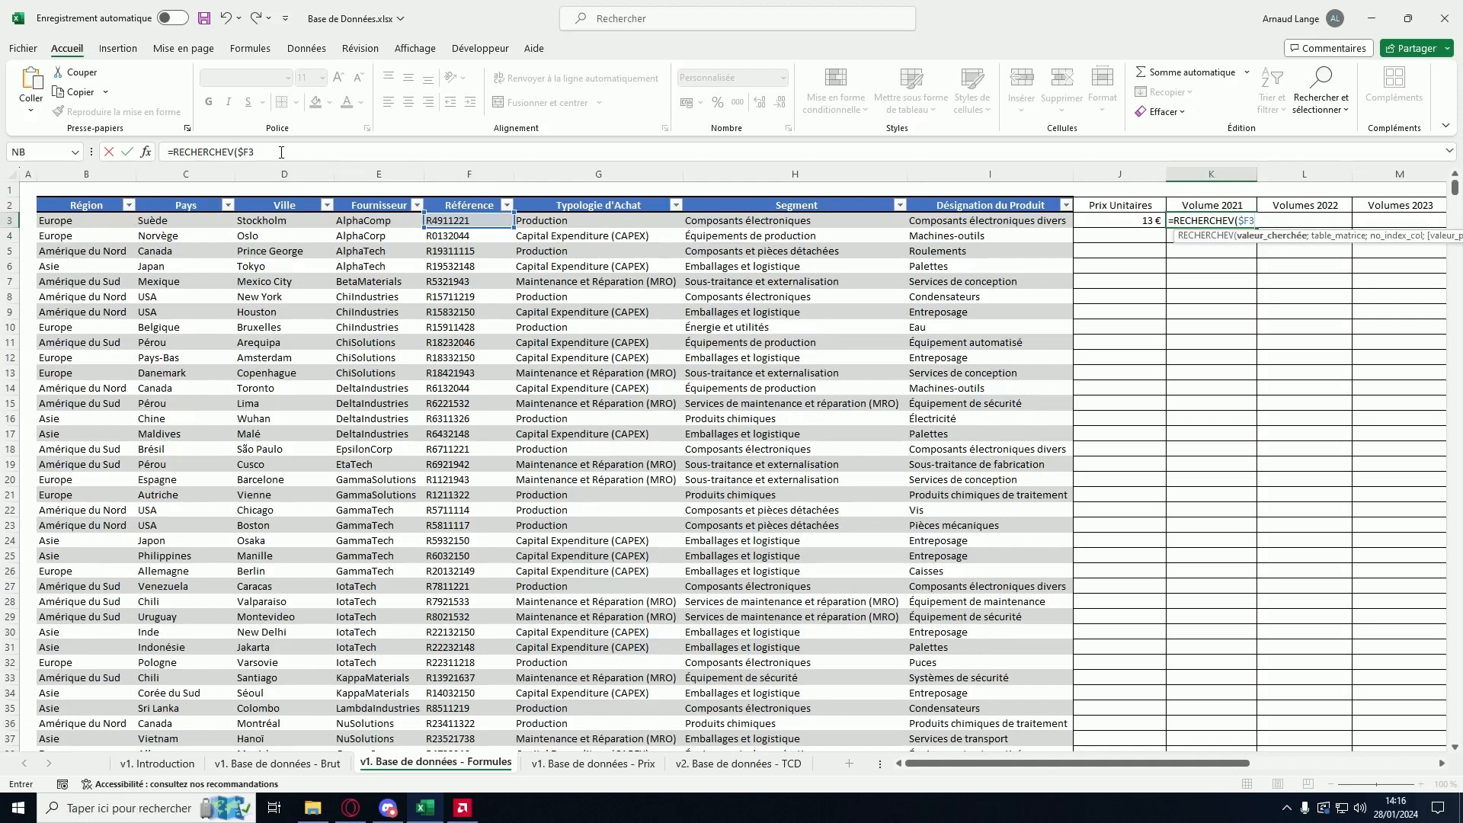
pyautogui.write(';')
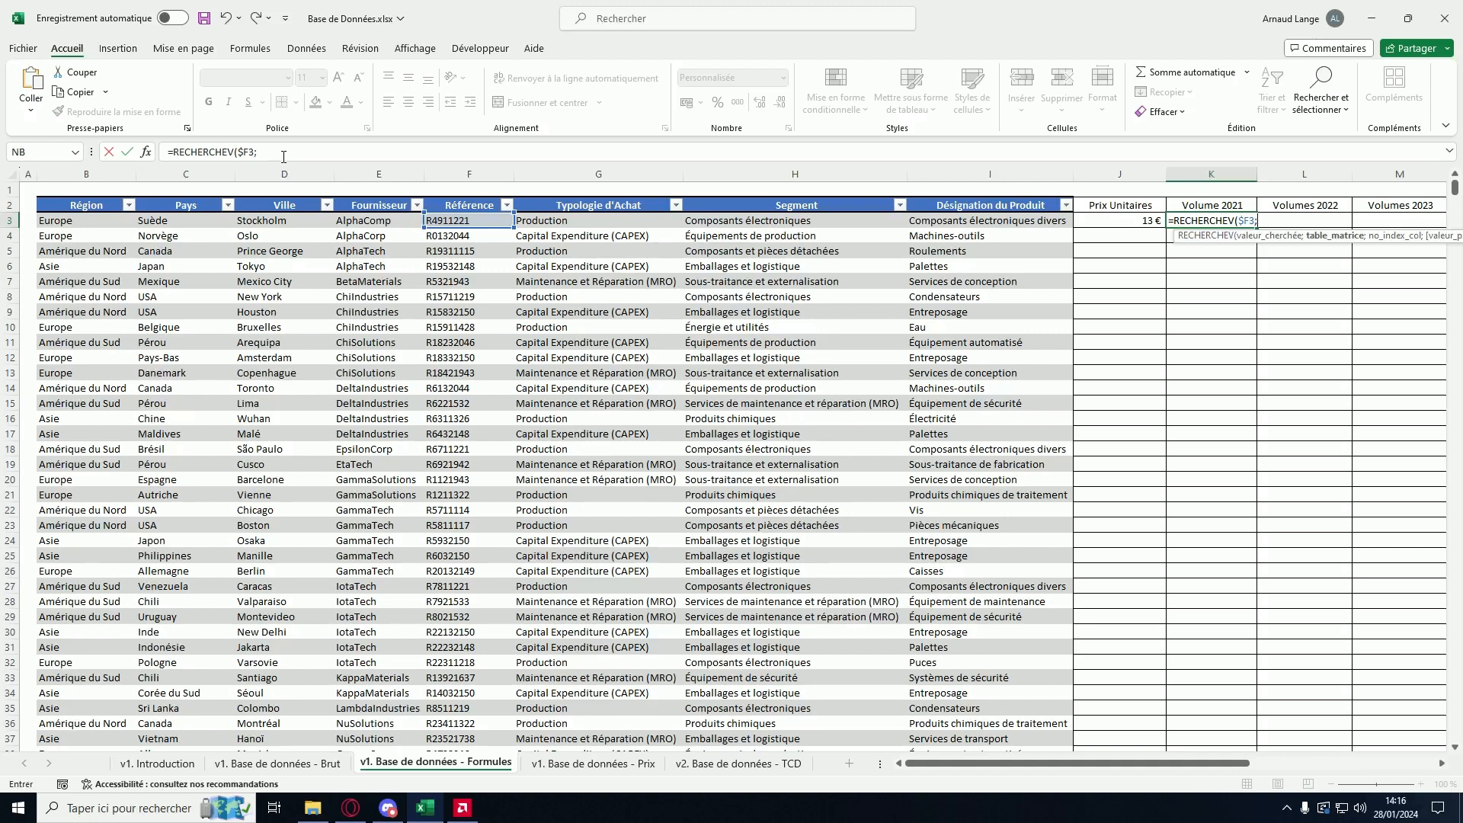
# Step: Set the lookup table of the Volume 2021 formula to columns G:M of the "v1. Base de données - Prix" sheet, locked as $G:$M
pyautogui.click(593, 763)
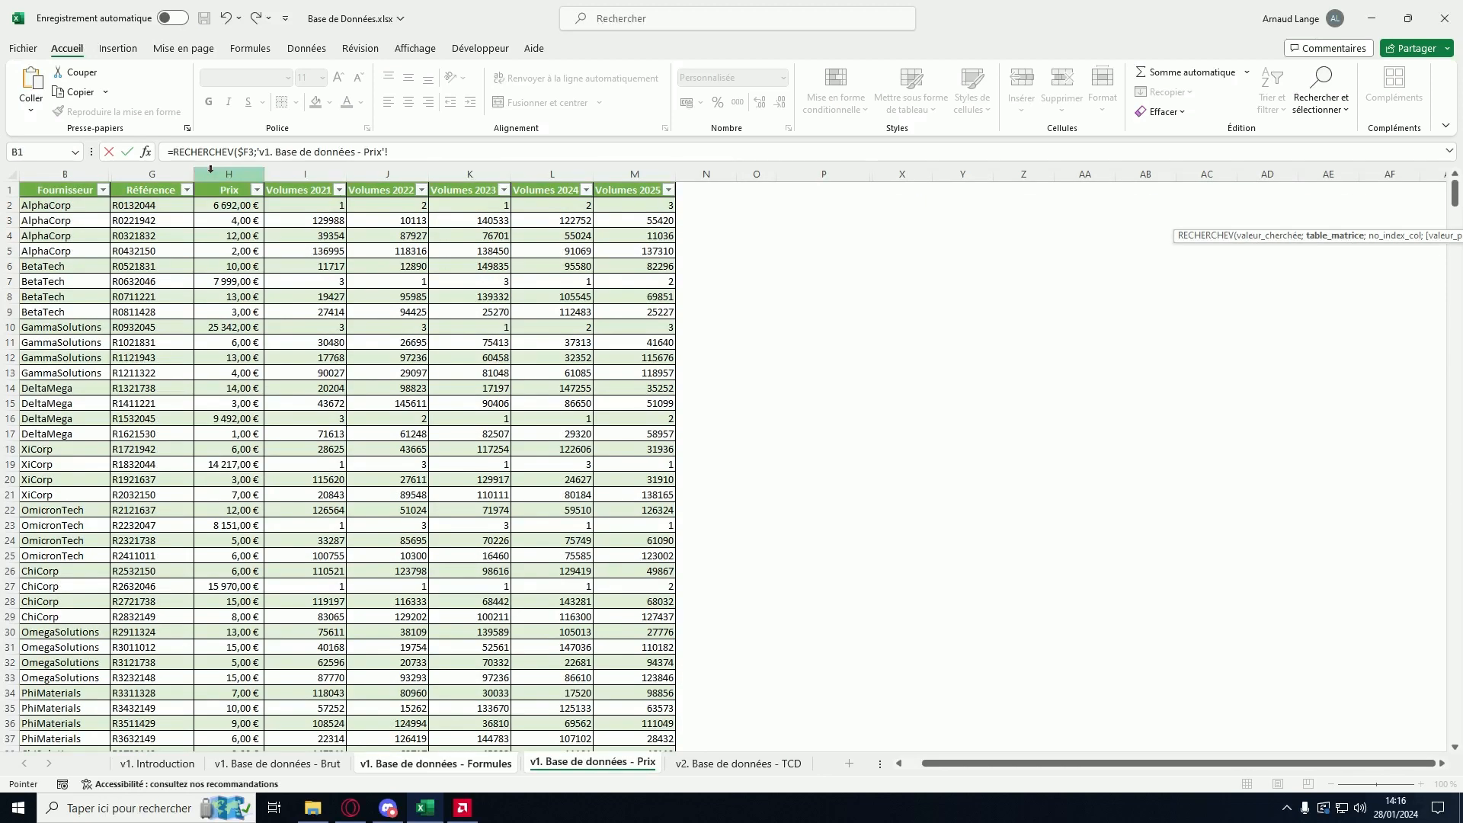
pyautogui.click(163, 175)
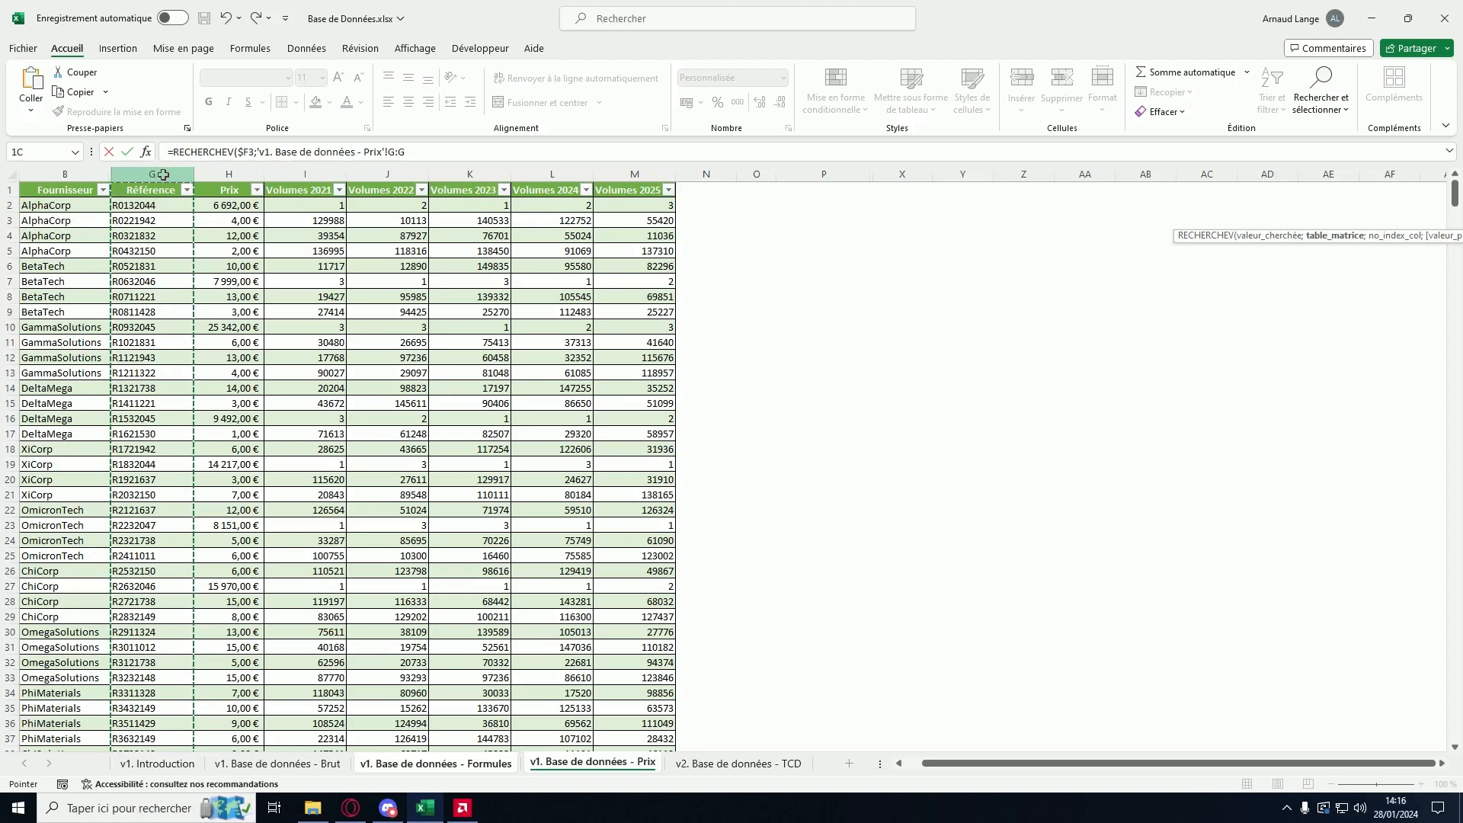
pyautogui.moveTo(163, 175); pyautogui.dragTo(630, 176)
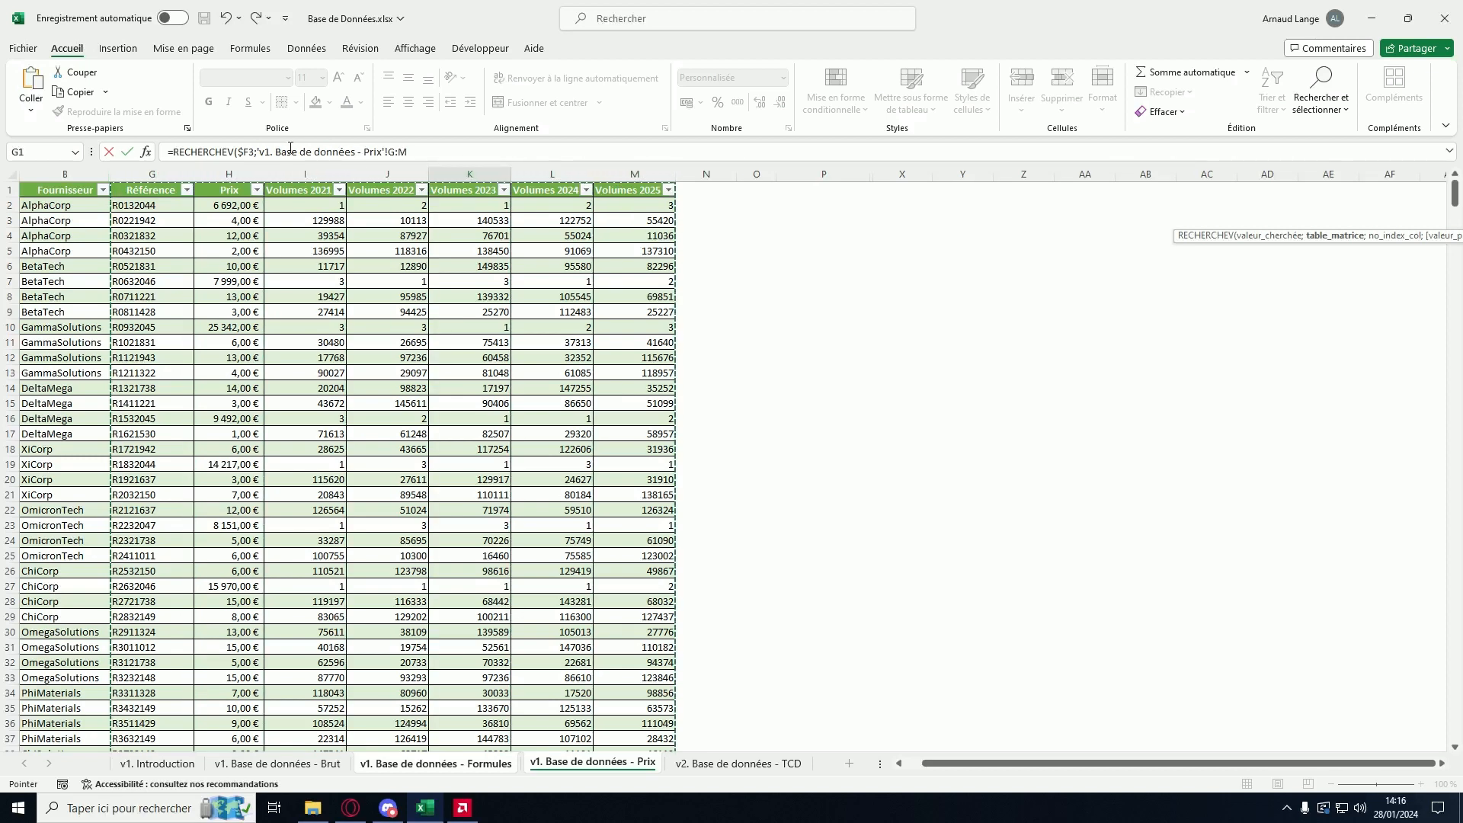
pyautogui.click(402, 153)
pyautogui.press('F4')
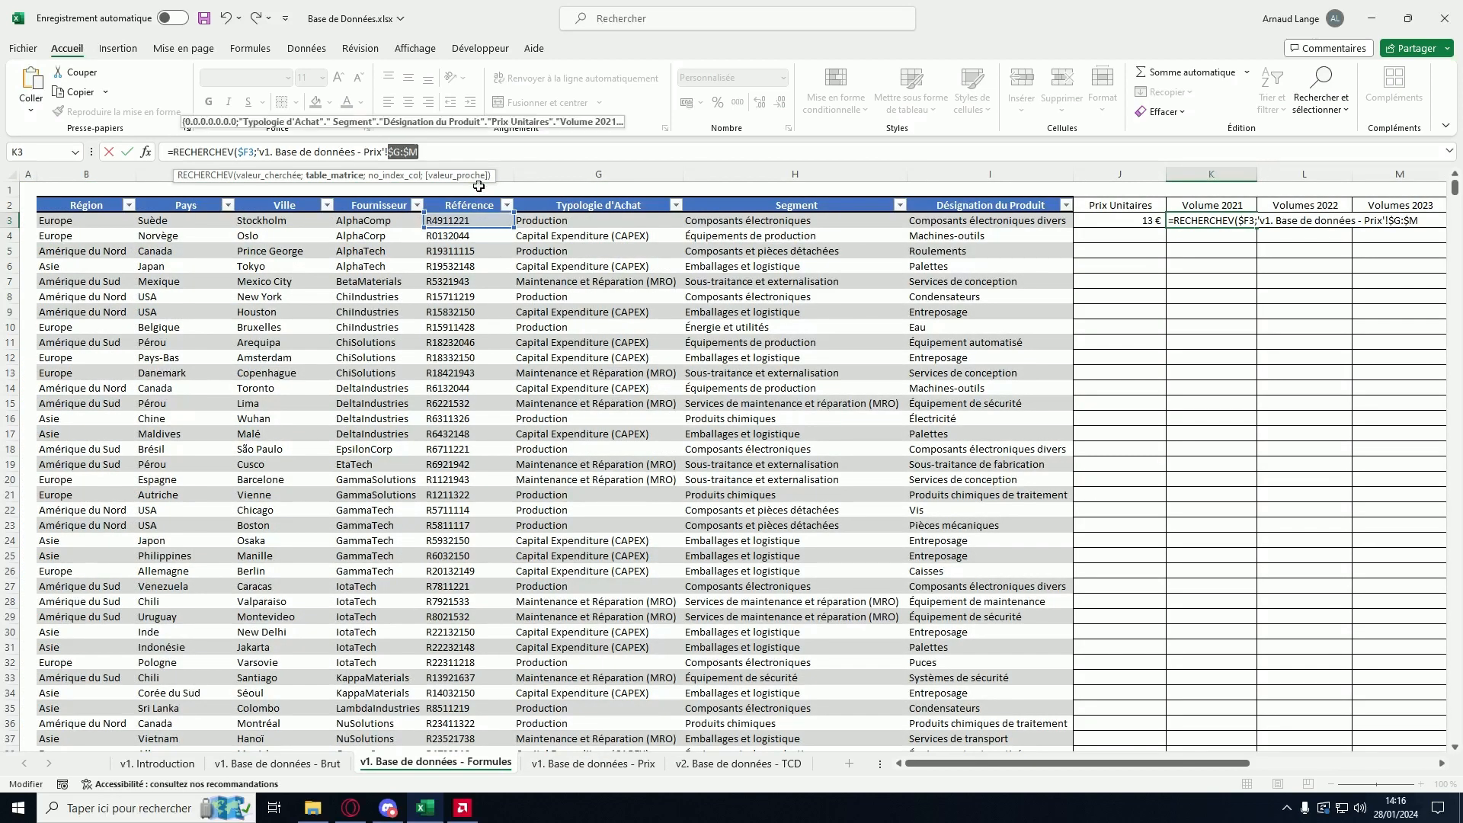
pyautogui.click(427, 156)
pyautogui.write(';')
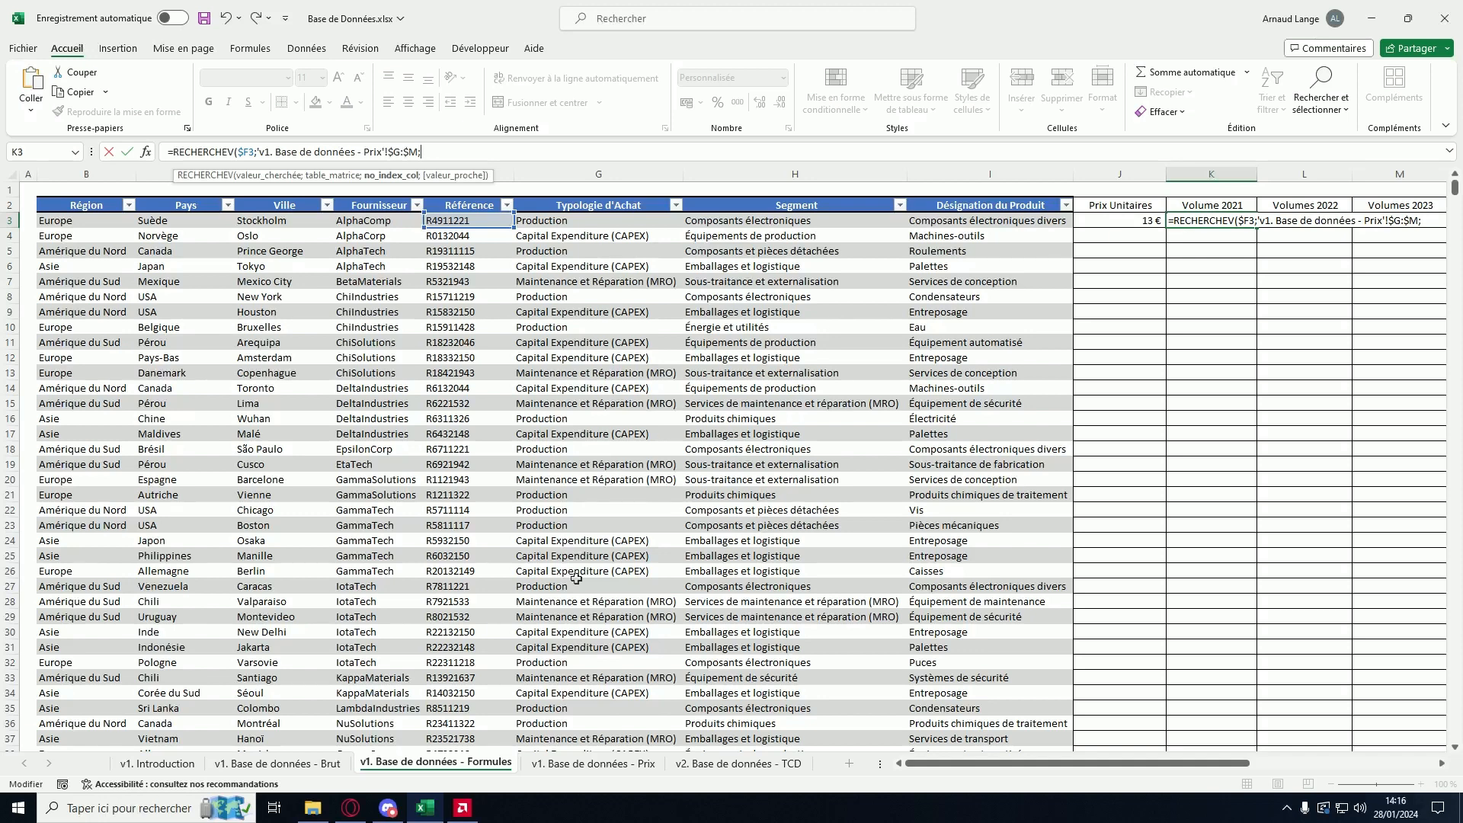
# Step: Complete the Volume 2021 lookup with column index 3 and 0 for an exact match
pyautogui.click(601, 763)
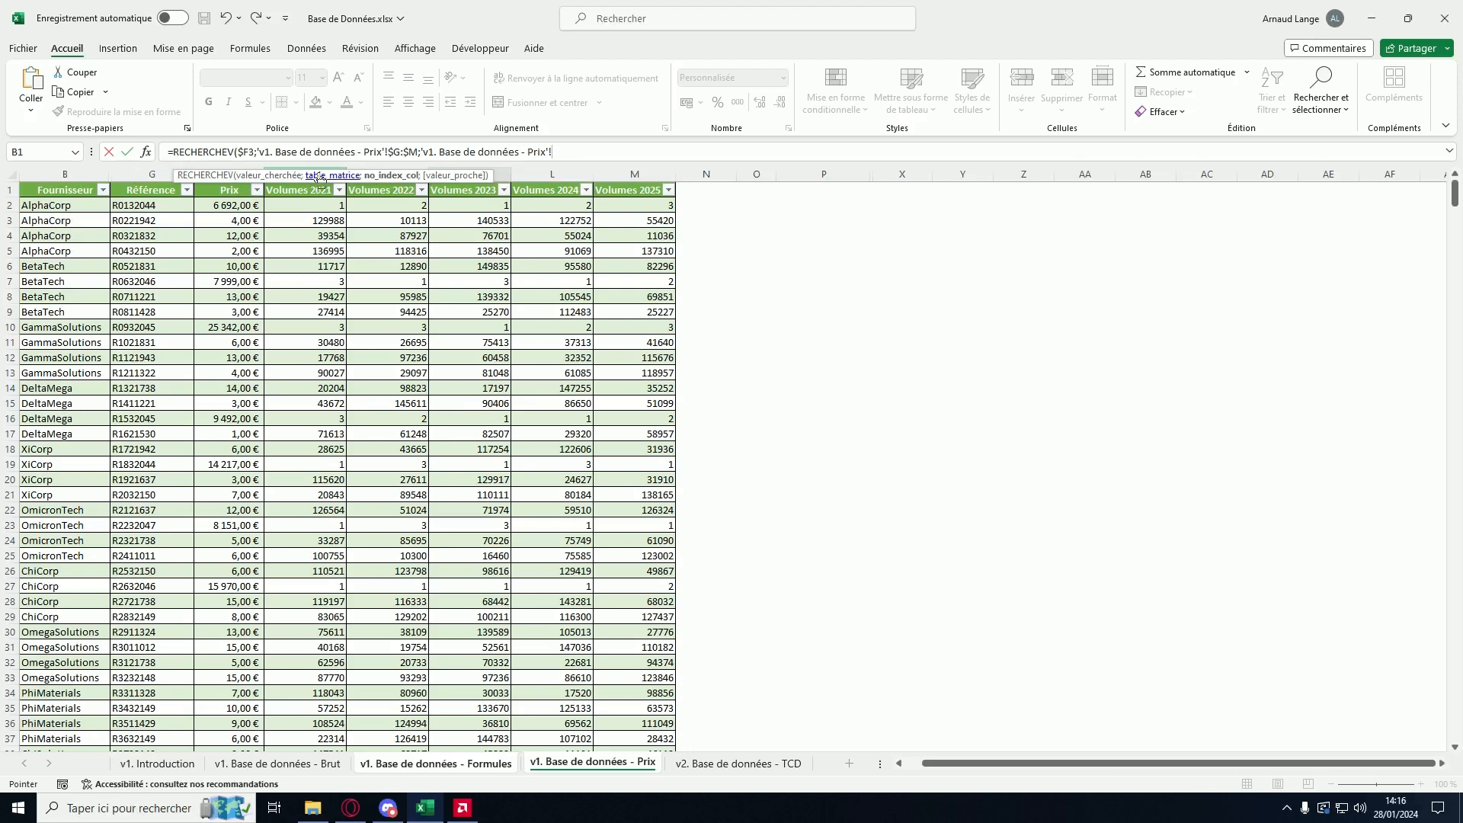
pyautogui.write(';')
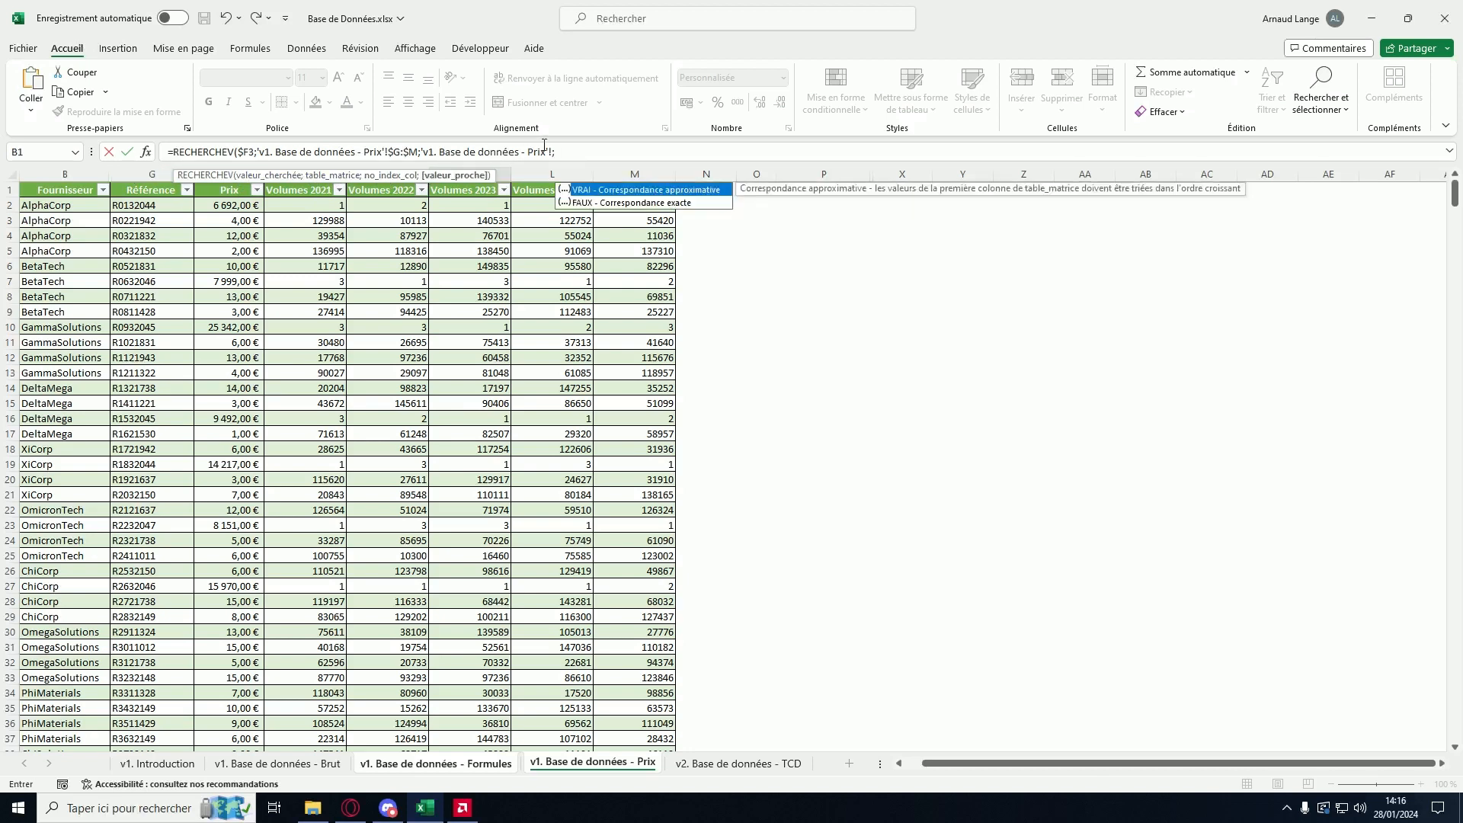
pyautogui.press('BackSpace')
pyautogui.write('3')
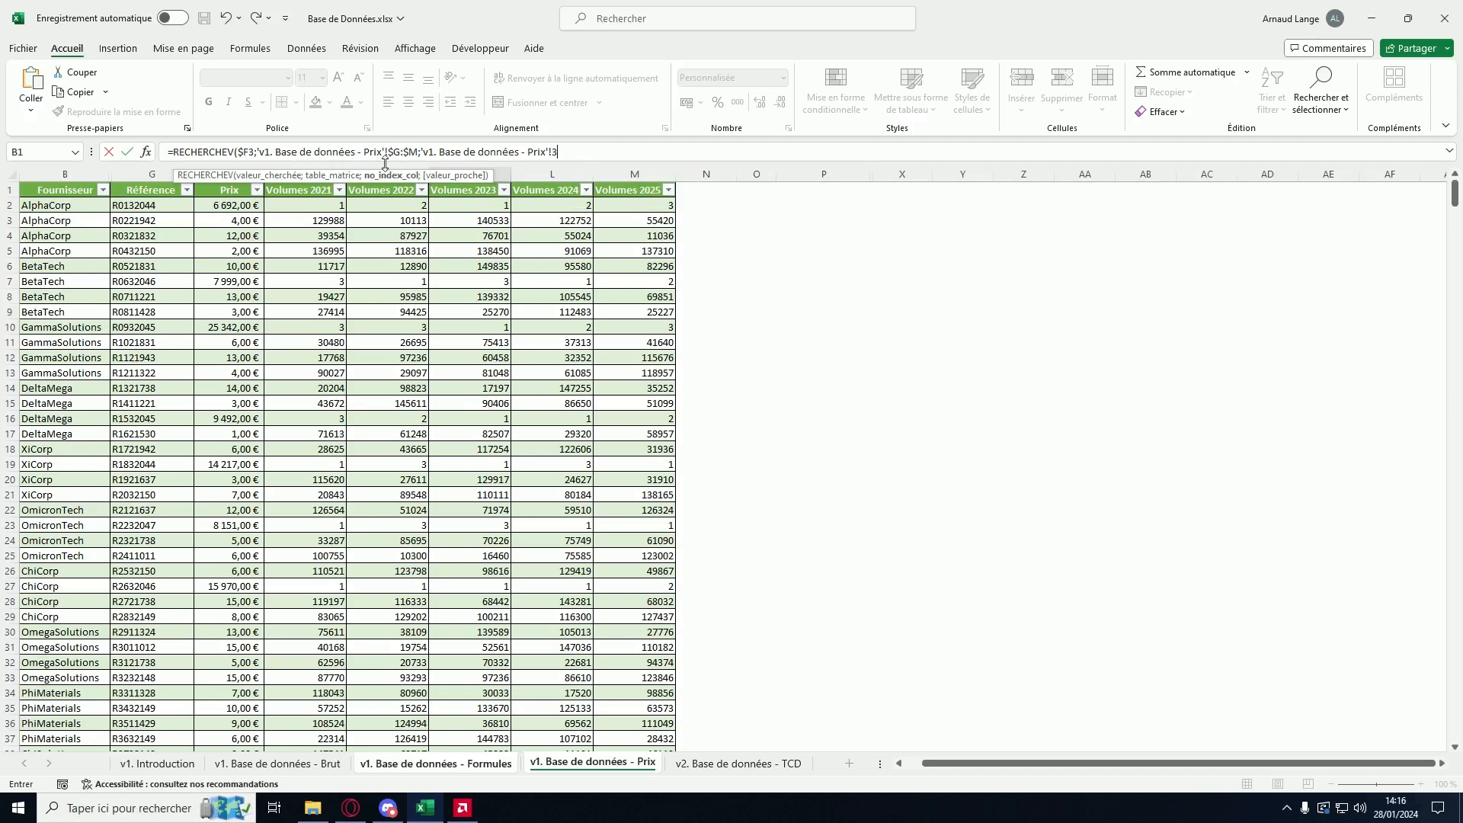
pyautogui.moveTo(422, 152); pyautogui.dragTo(556, 151)
pyautogui.press('BackSpace')
pyautogui.write(';')
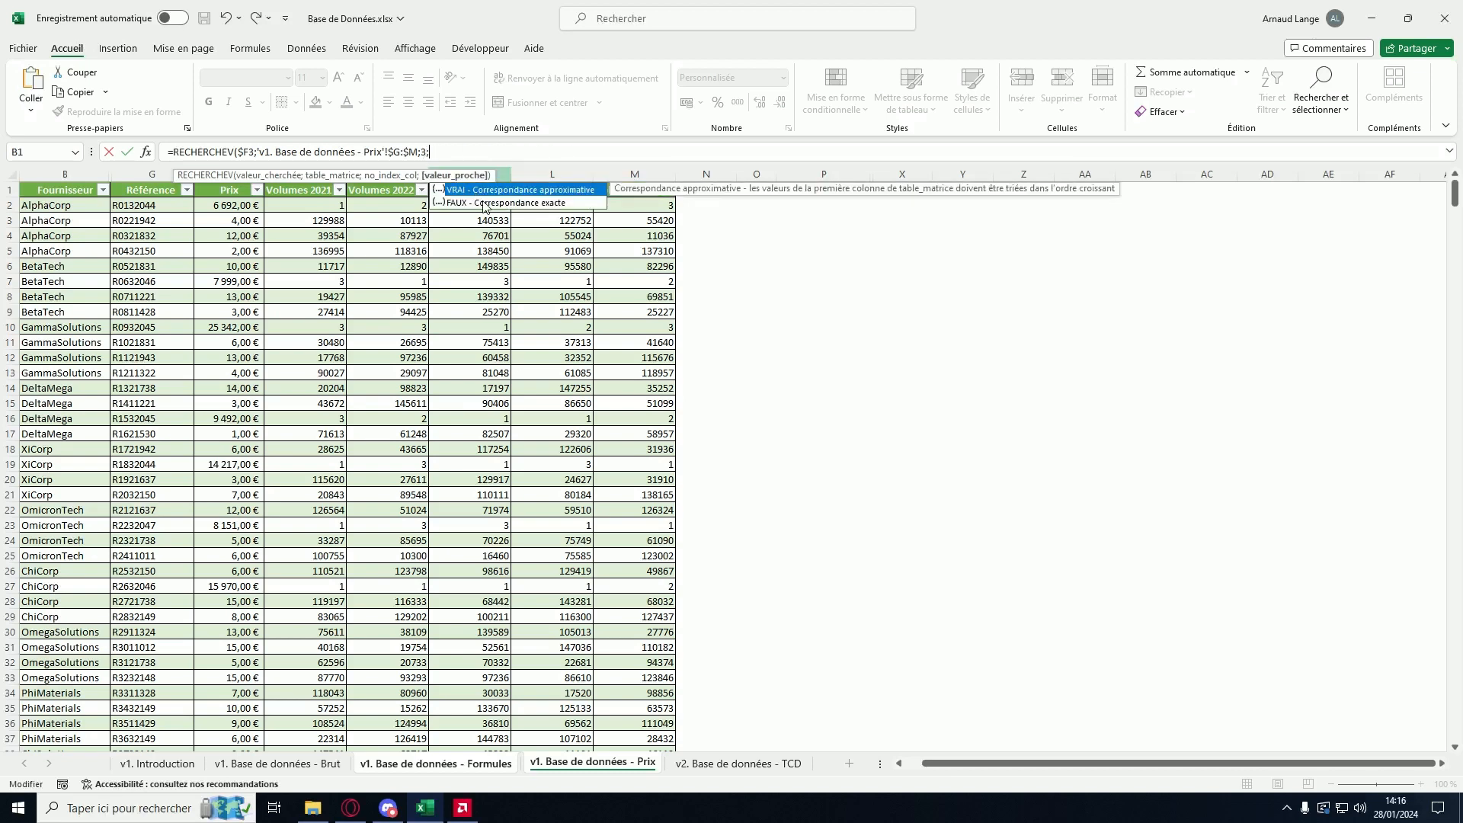
pyautogui.write('0)')
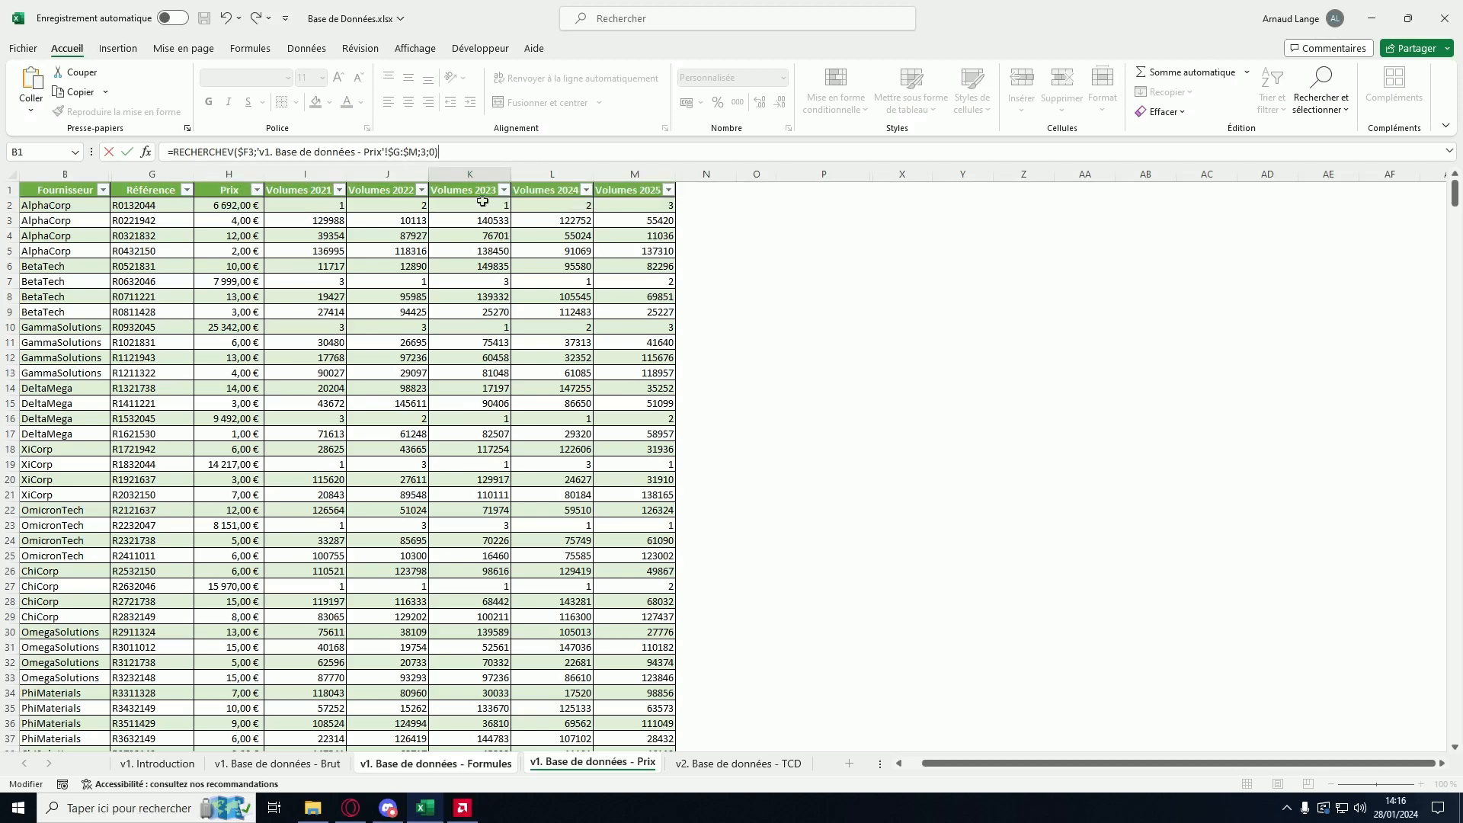
pyautogui.press('Return')
# Step: Copy the Volume 2021 formula from K3 across to O3 under Volumes 2025 and check each copied formula
pyautogui.click(1228, 222)
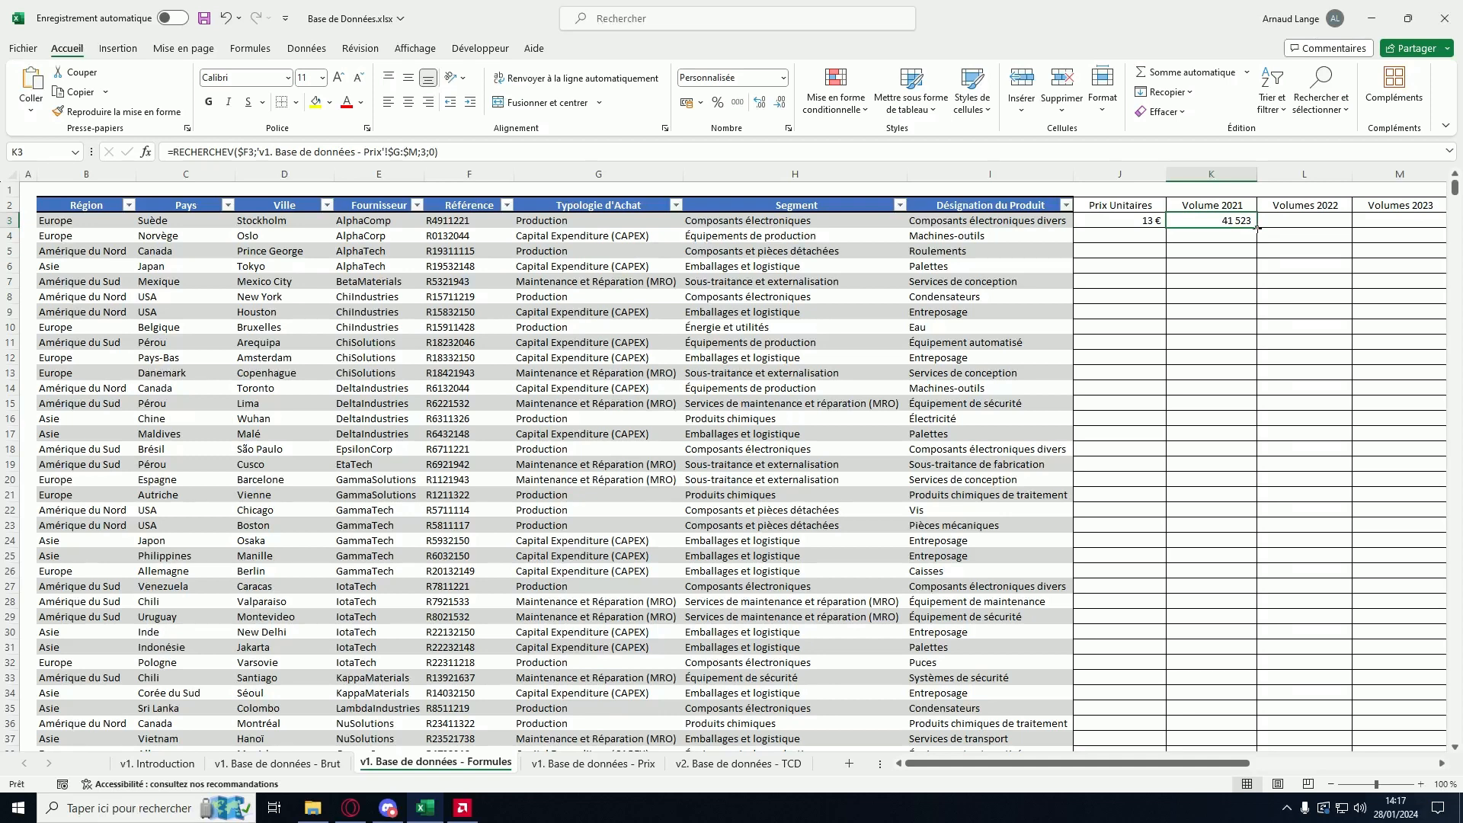
pyautogui.moveTo(1257, 227); pyautogui.dragTo(1139, 236)
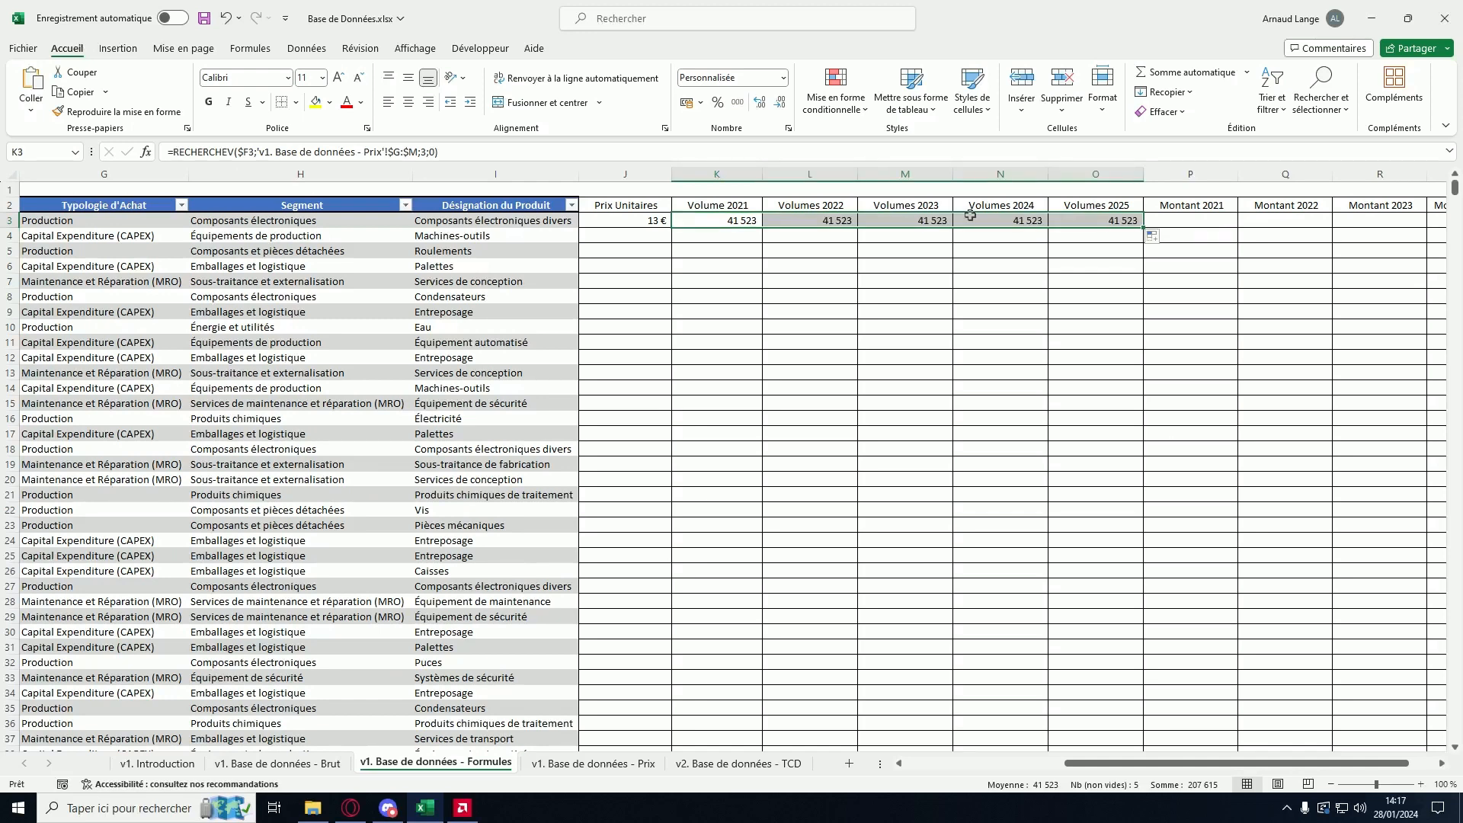
pyautogui.click(724, 223)
pyautogui.click(796, 222)
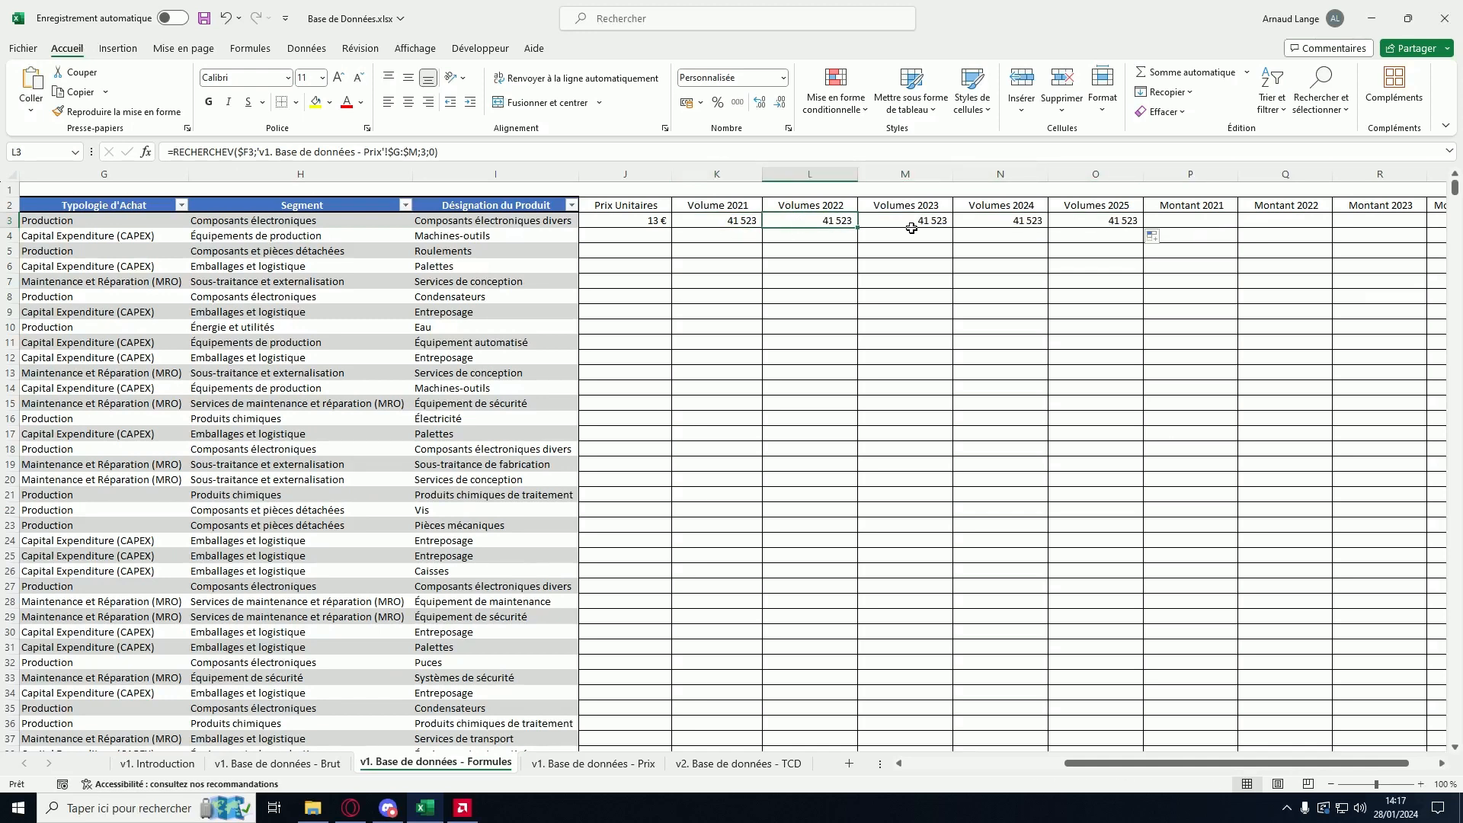
pyautogui.click(919, 223)
pyautogui.click(1025, 222)
pyautogui.click(1106, 221)
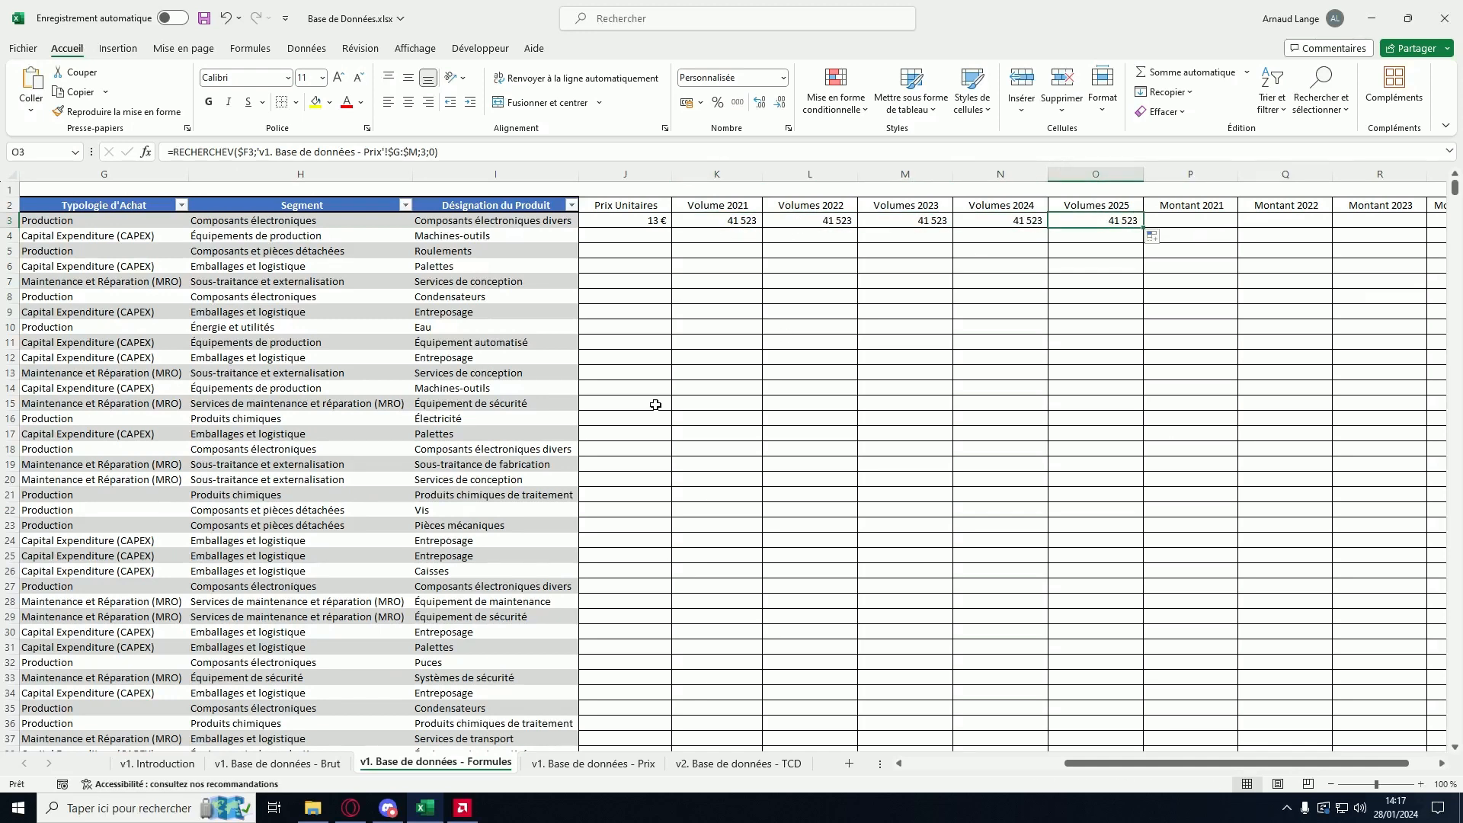
# Step: Examine the K3 lookup formula and the order of the Volumes columns in the Prix sheet to determine each year's column index
pyautogui.click(563, 764)
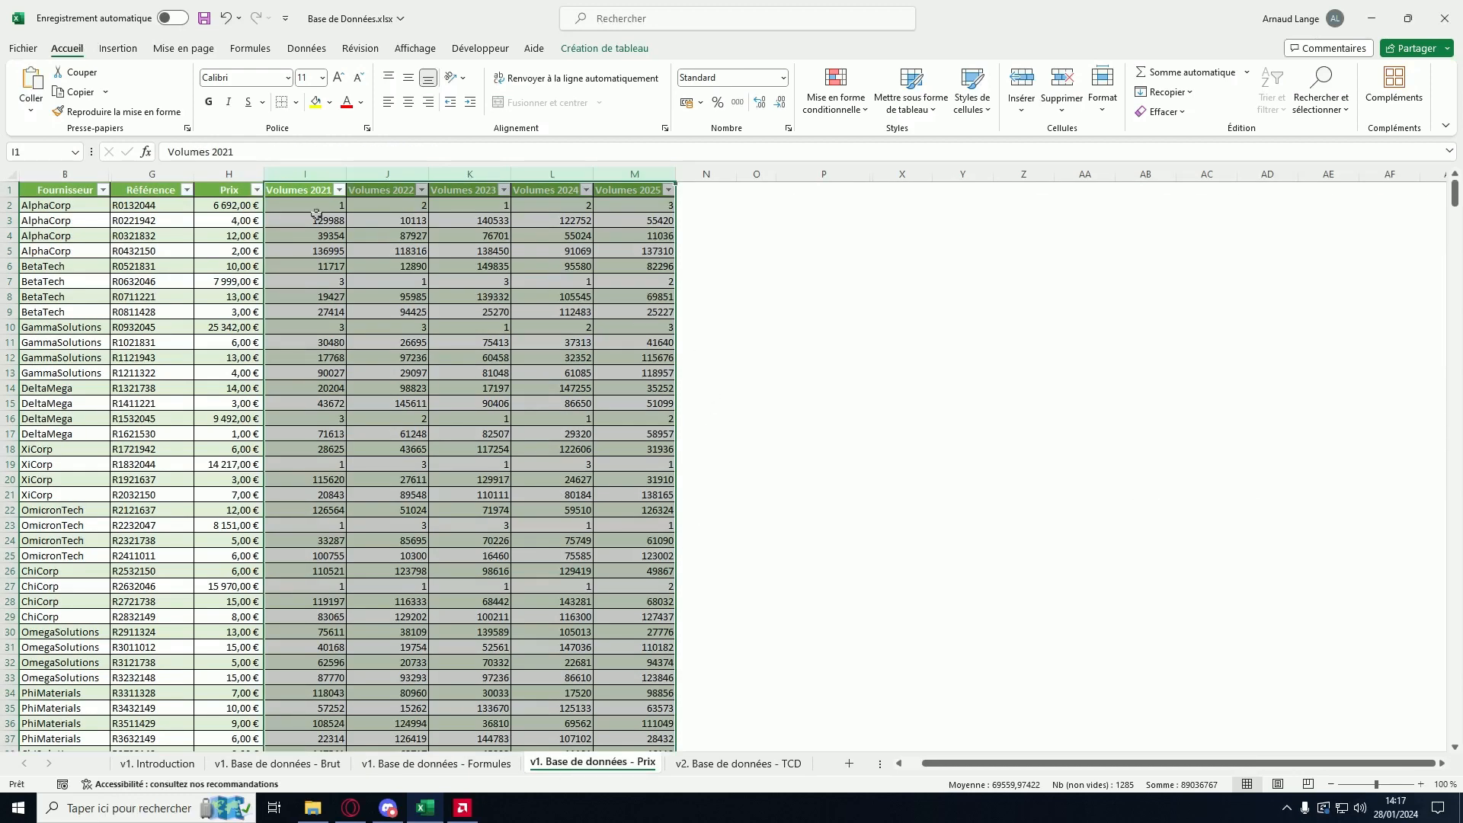
pyautogui.click(439, 764)
pyautogui.click(757, 218)
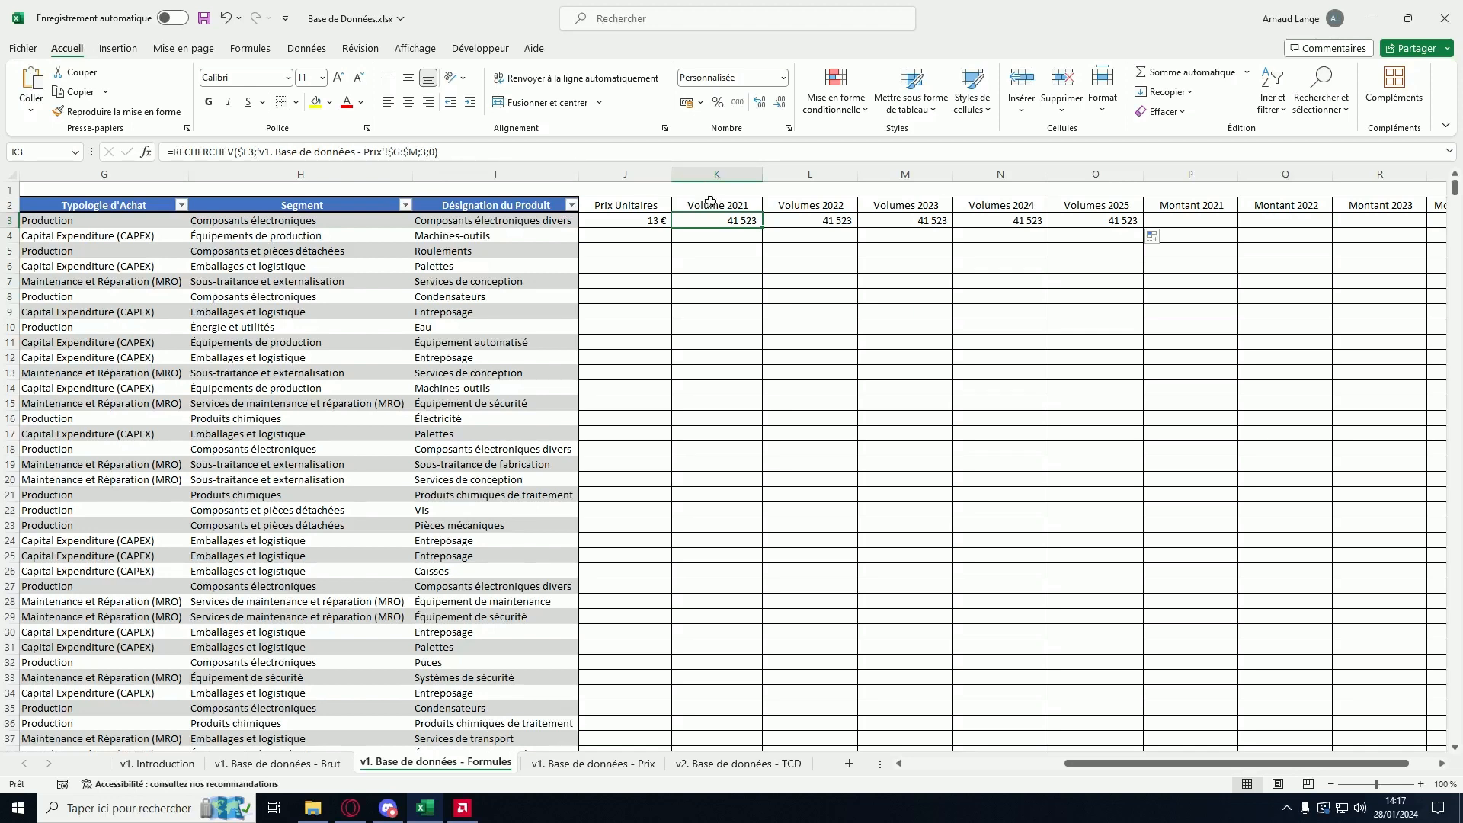
pyautogui.click(542, 152)
pyautogui.hscroll(-3, 567, 340)
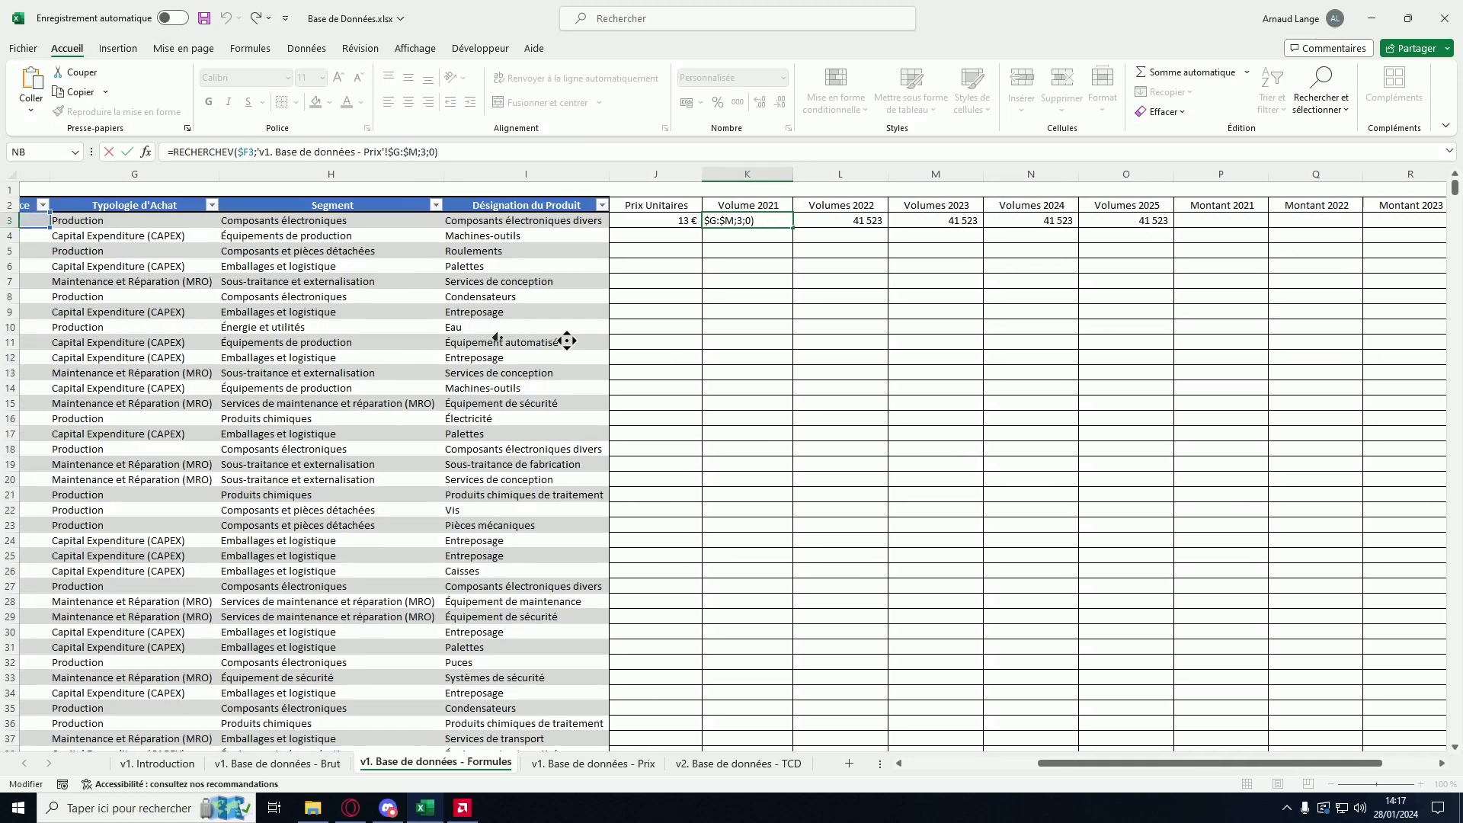
pyautogui.press('Escape')
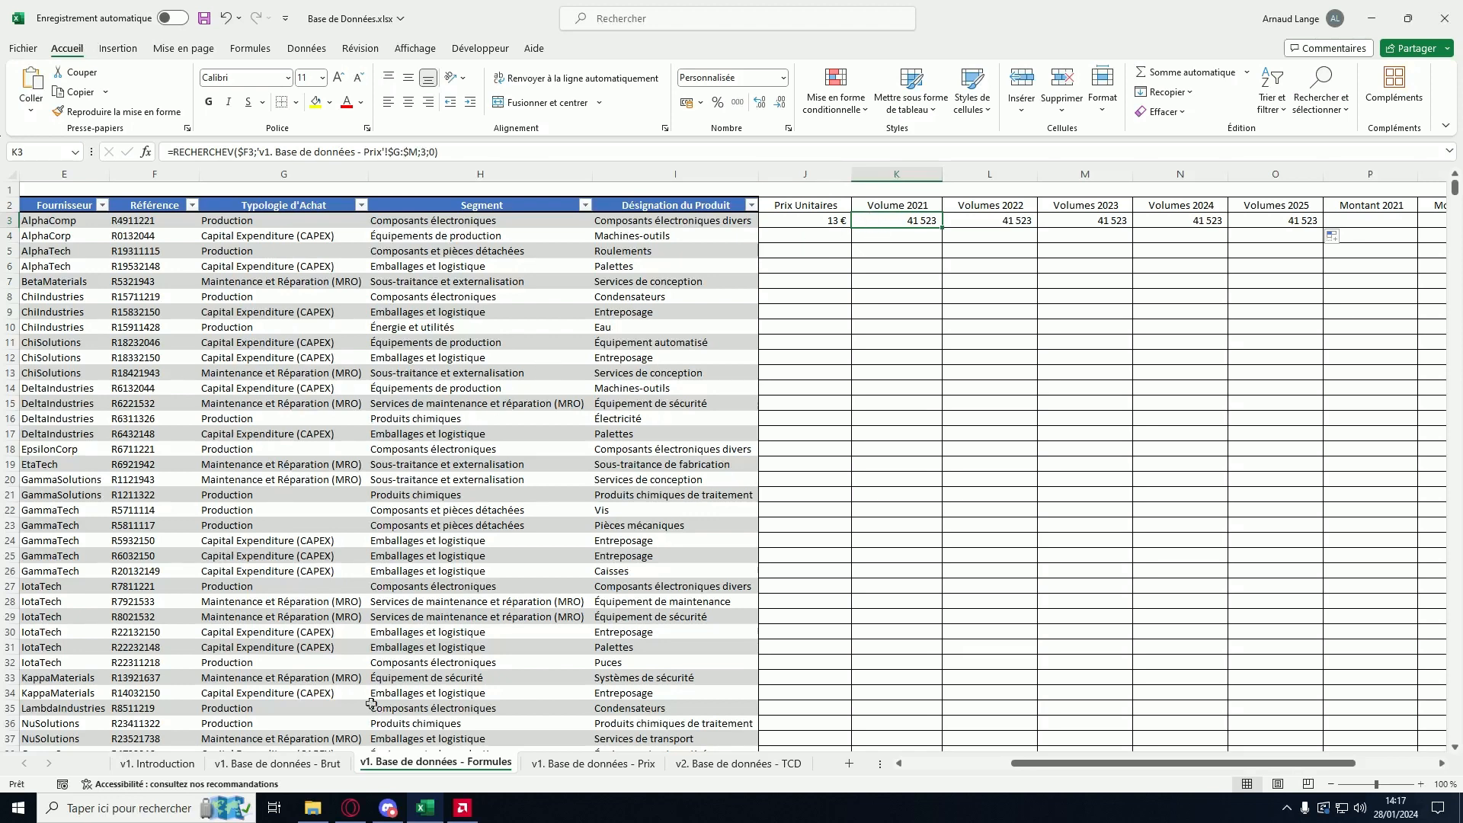
pyautogui.click(592, 763)
pyautogui.click(390, 176)
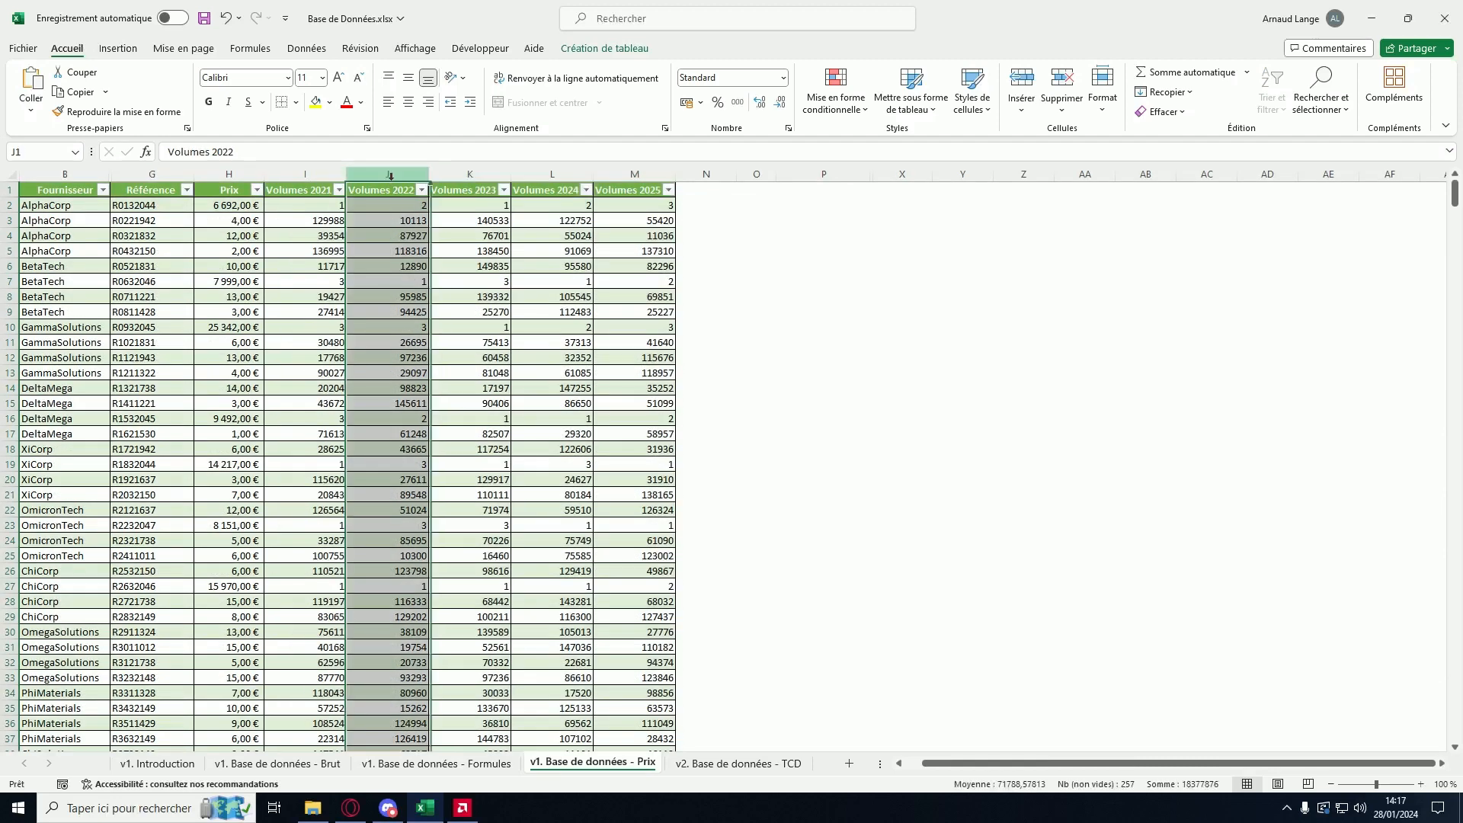
pyautogui.click(467, 173)
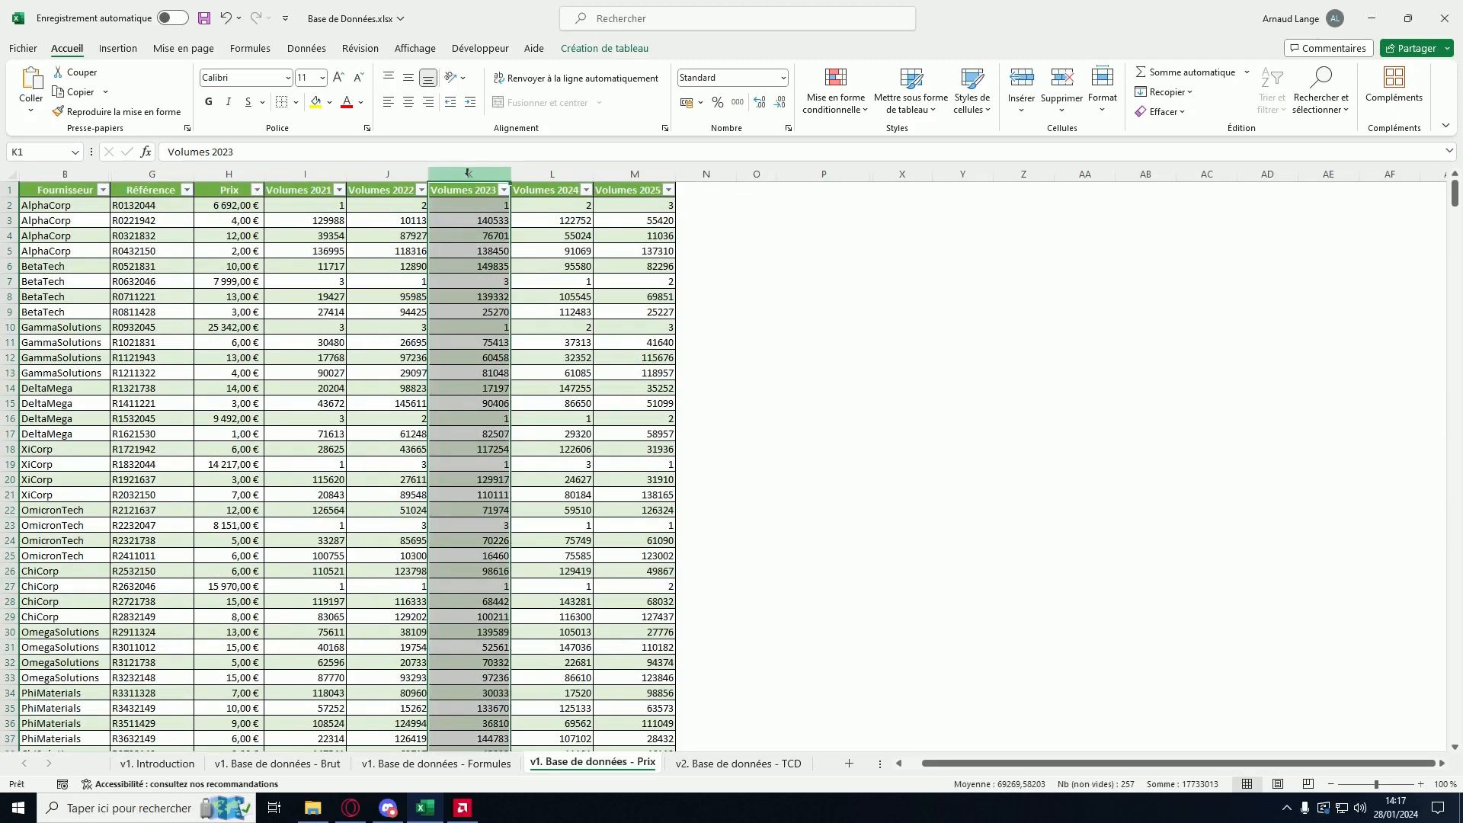
pyautogui.click(480, 764)
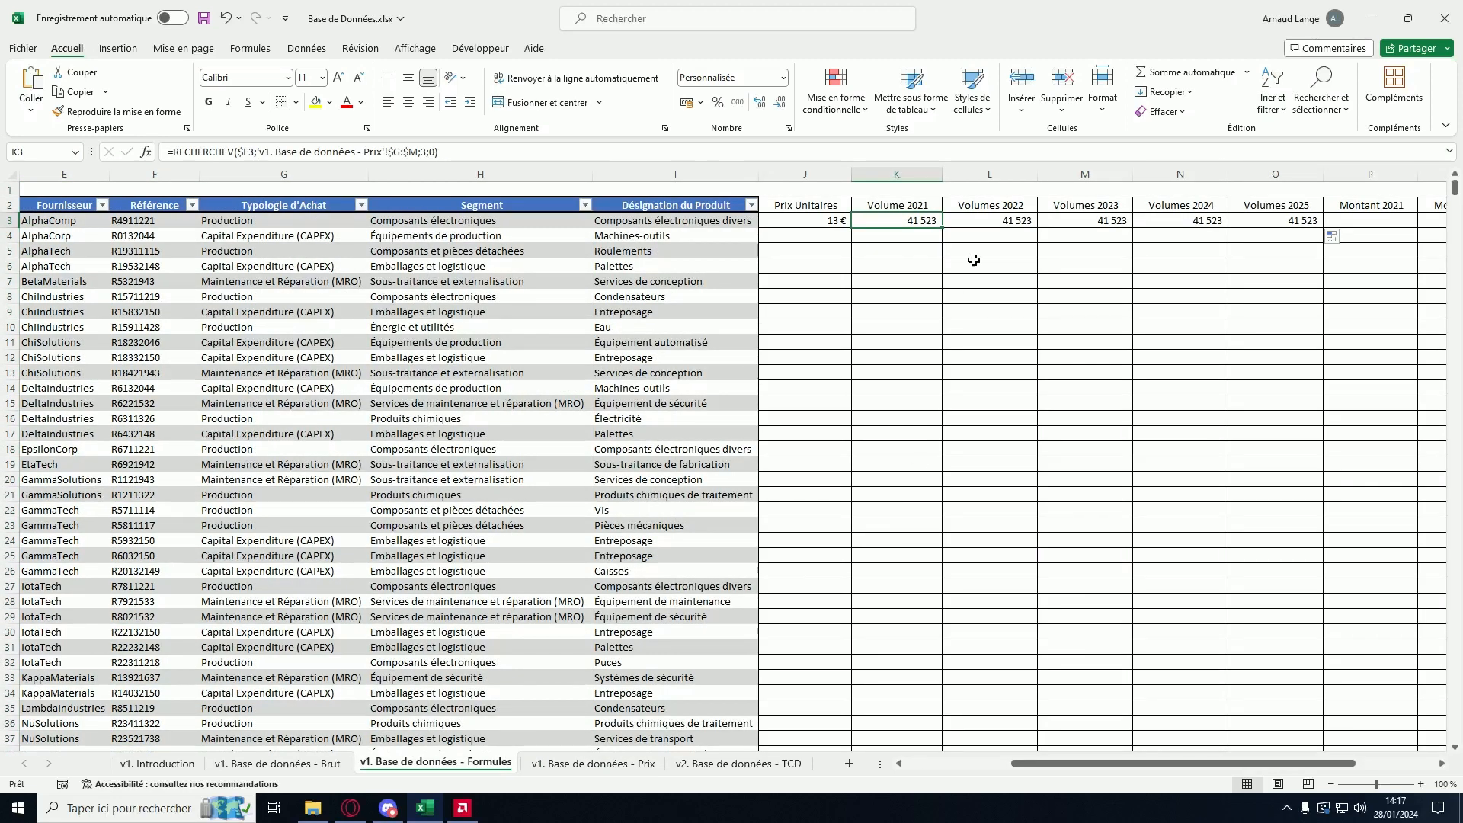
# Step: Set the RECHERCHEV column index to 4 in L3 for Volumes 2022 and to 5 in M3 for Volumes 2023
pyautogui.click(977, 224)
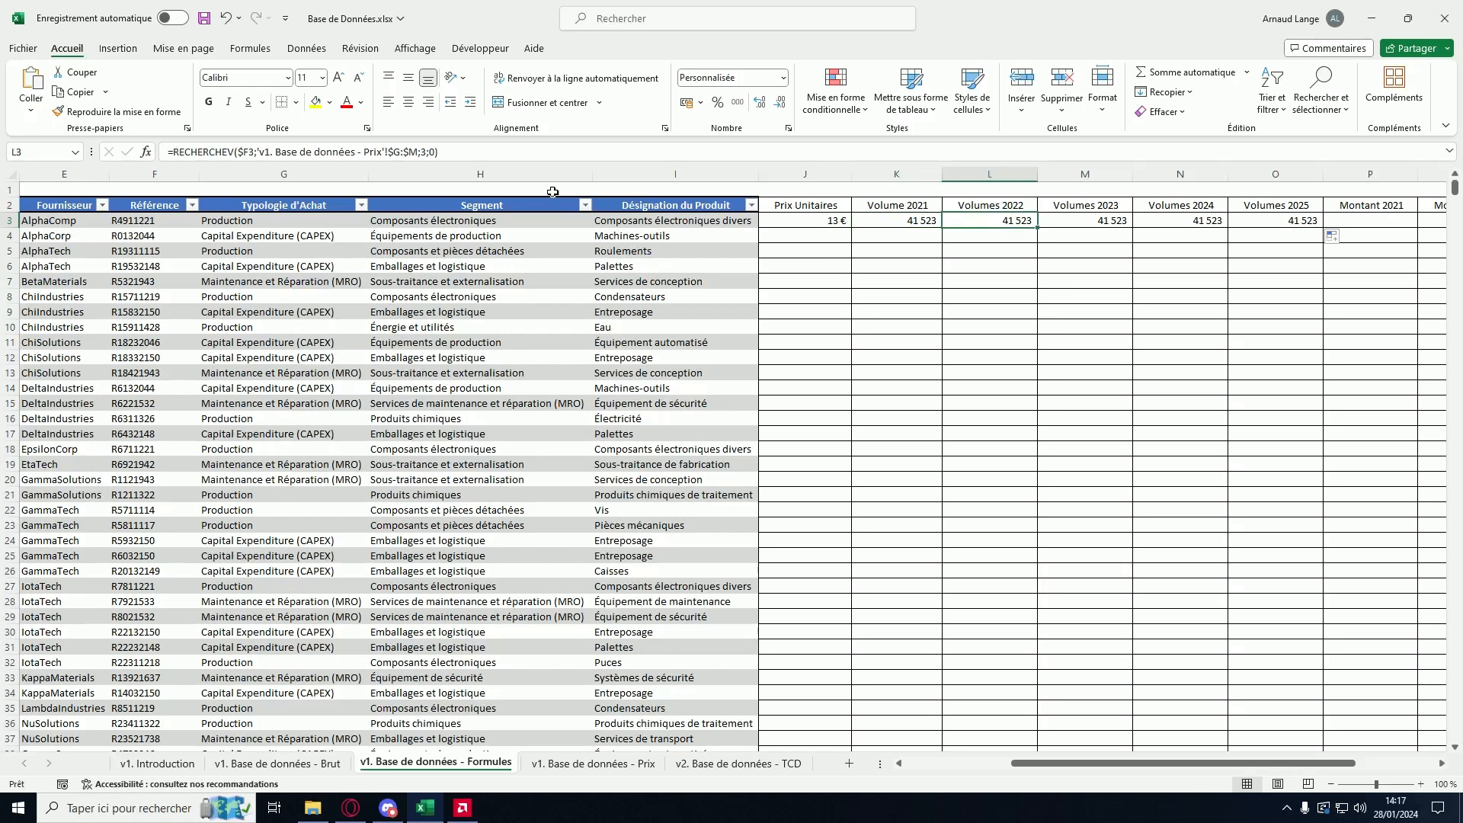
pyautogui.click(426, 152)
pyautogui.doubleClick(423, 151)
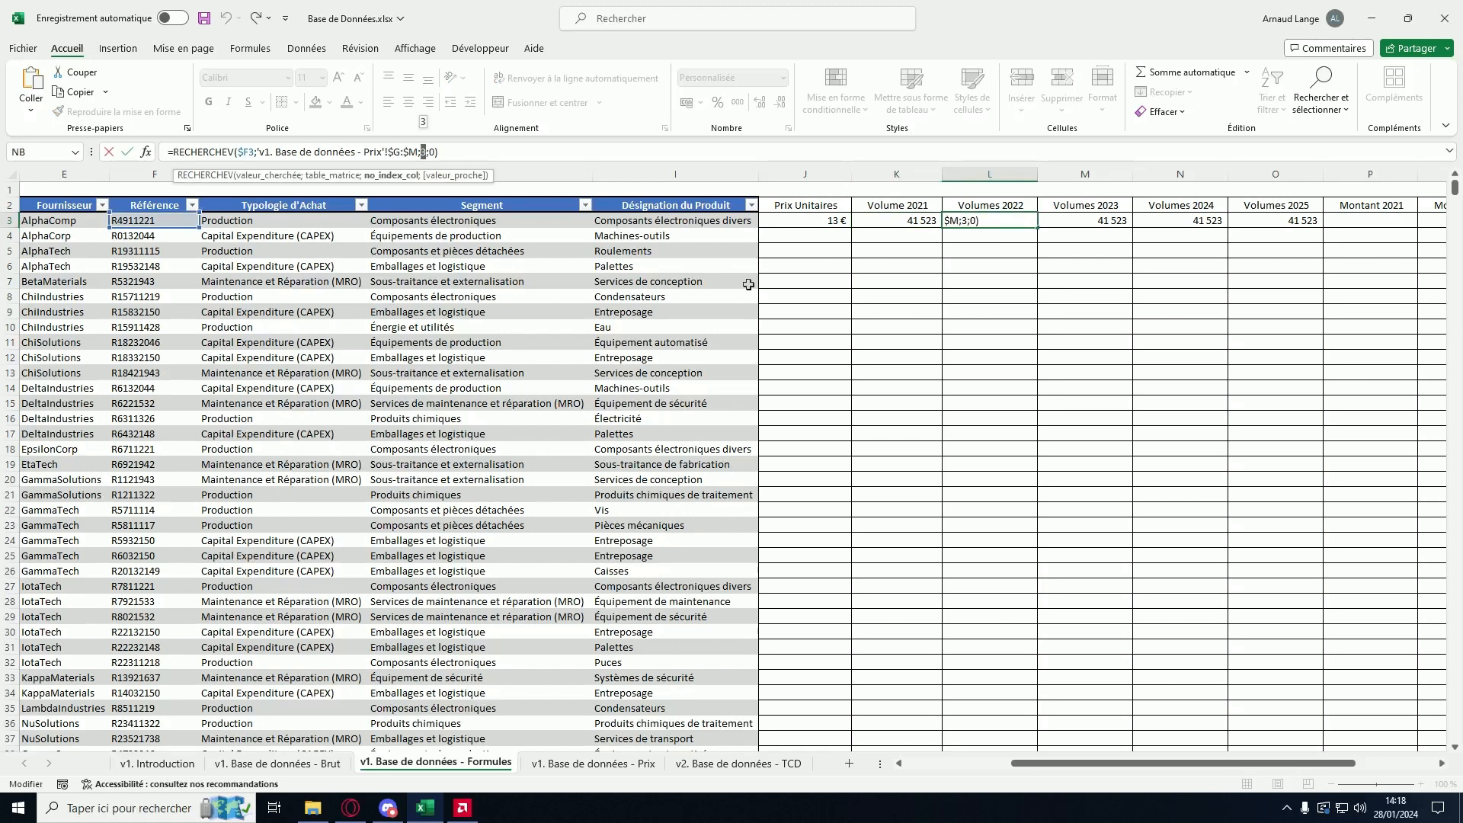
pyautogui.write('4')
pyautogui.press('Tab')
pyautogui.doubleClick(424, 152)
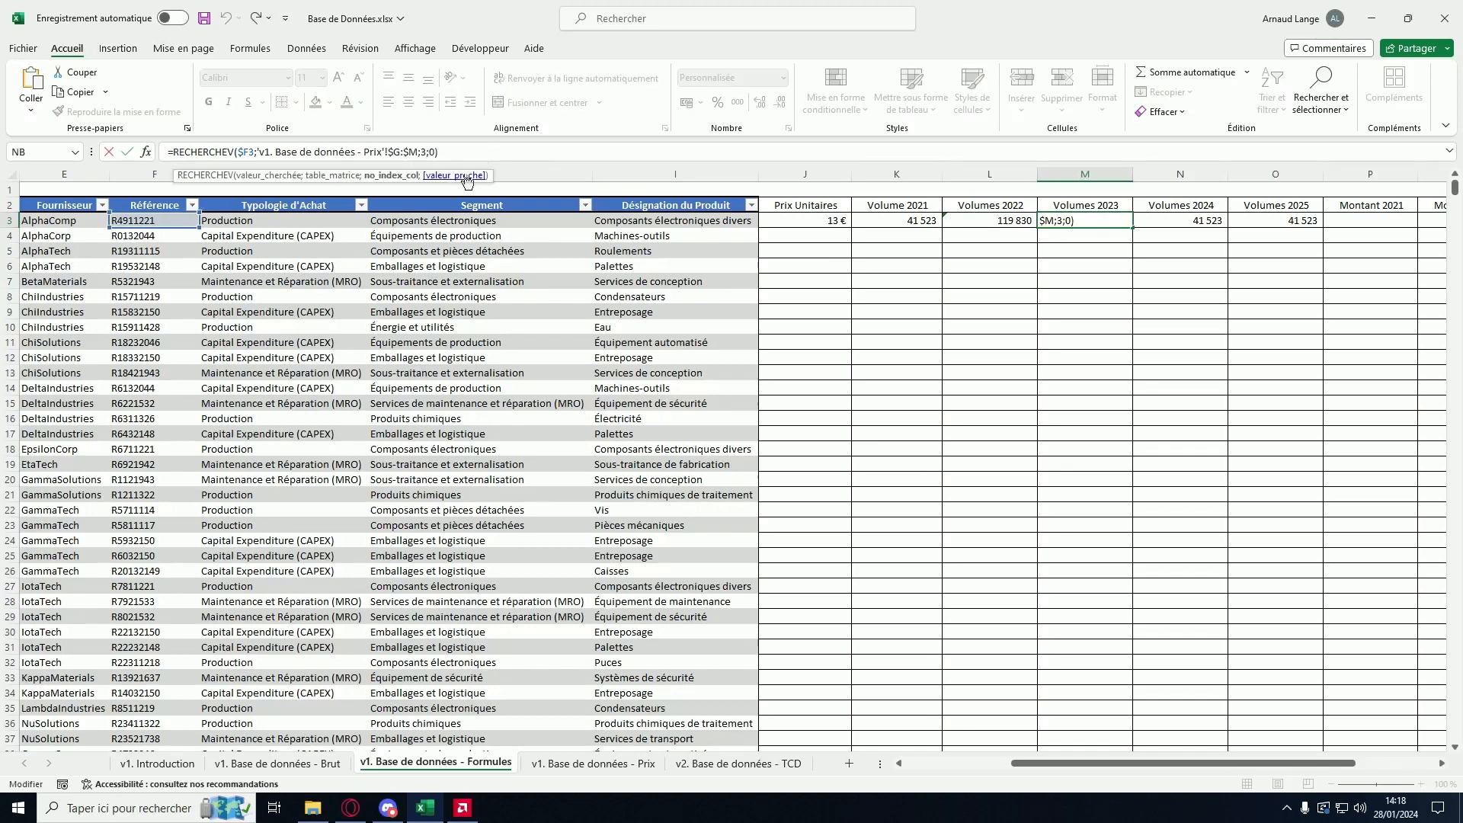
pyautogui.write('5')
pyautogui.press('Tab')
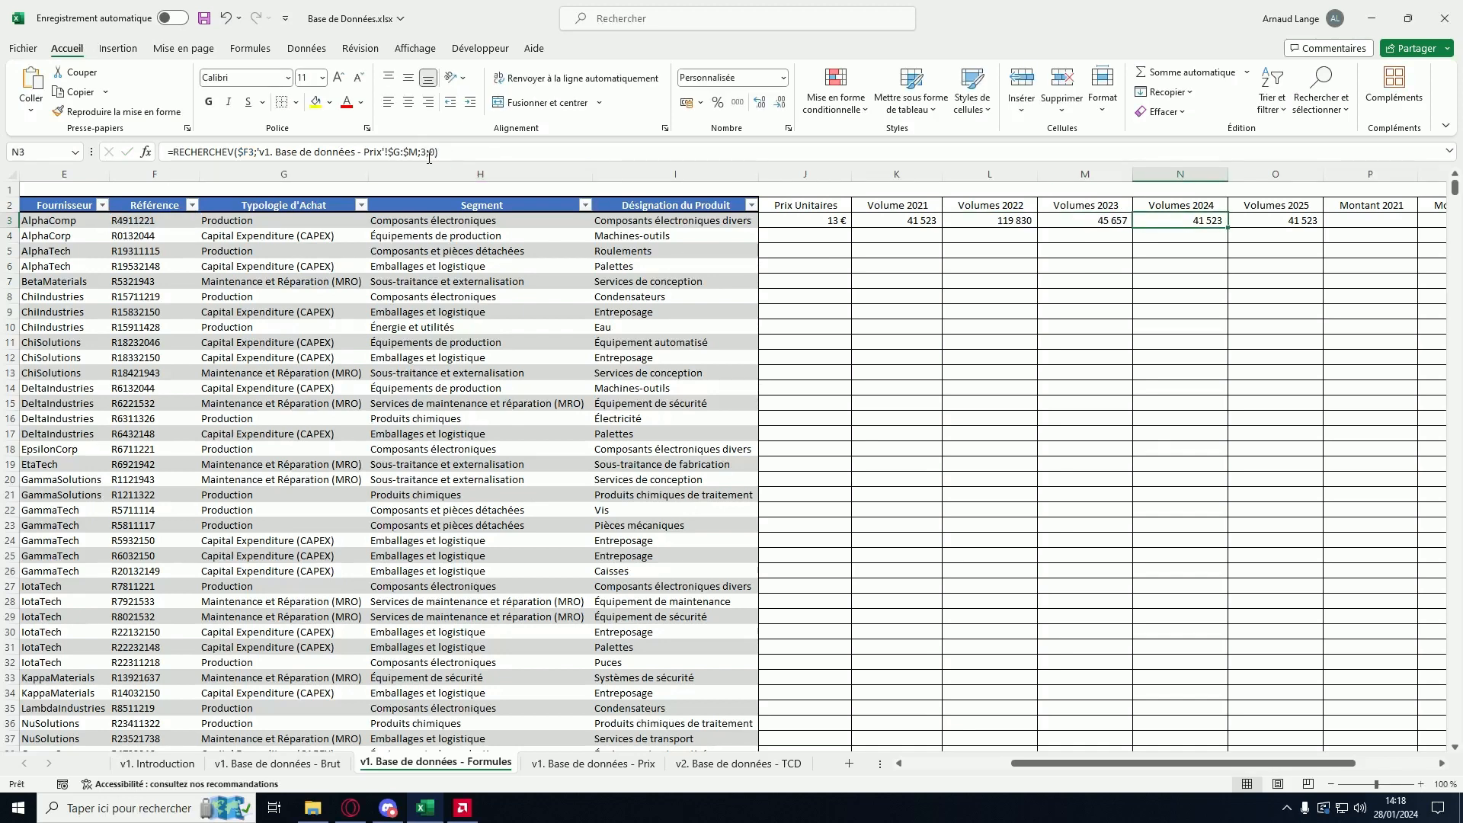
# Step: Set the RECHERCHEV column index to 6 in N3 for Volumes 2024 and to 7 in O3 for Volumes 2025
pyautogui.doubleClick(425, 152)
pyautogui.write('6')
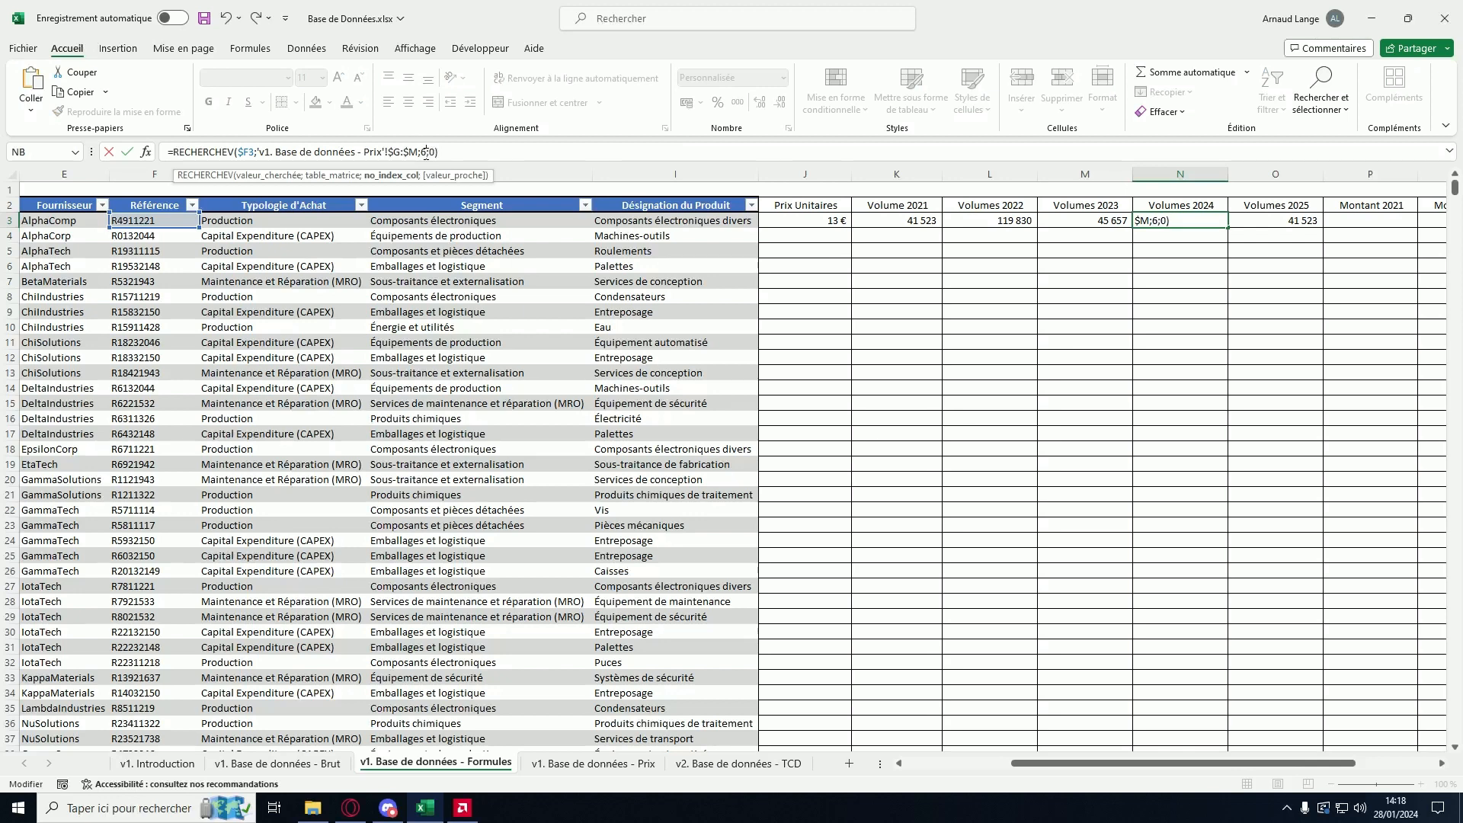
pyautogui.press('Tab')
pyautogui.doubleClick(426, 151)
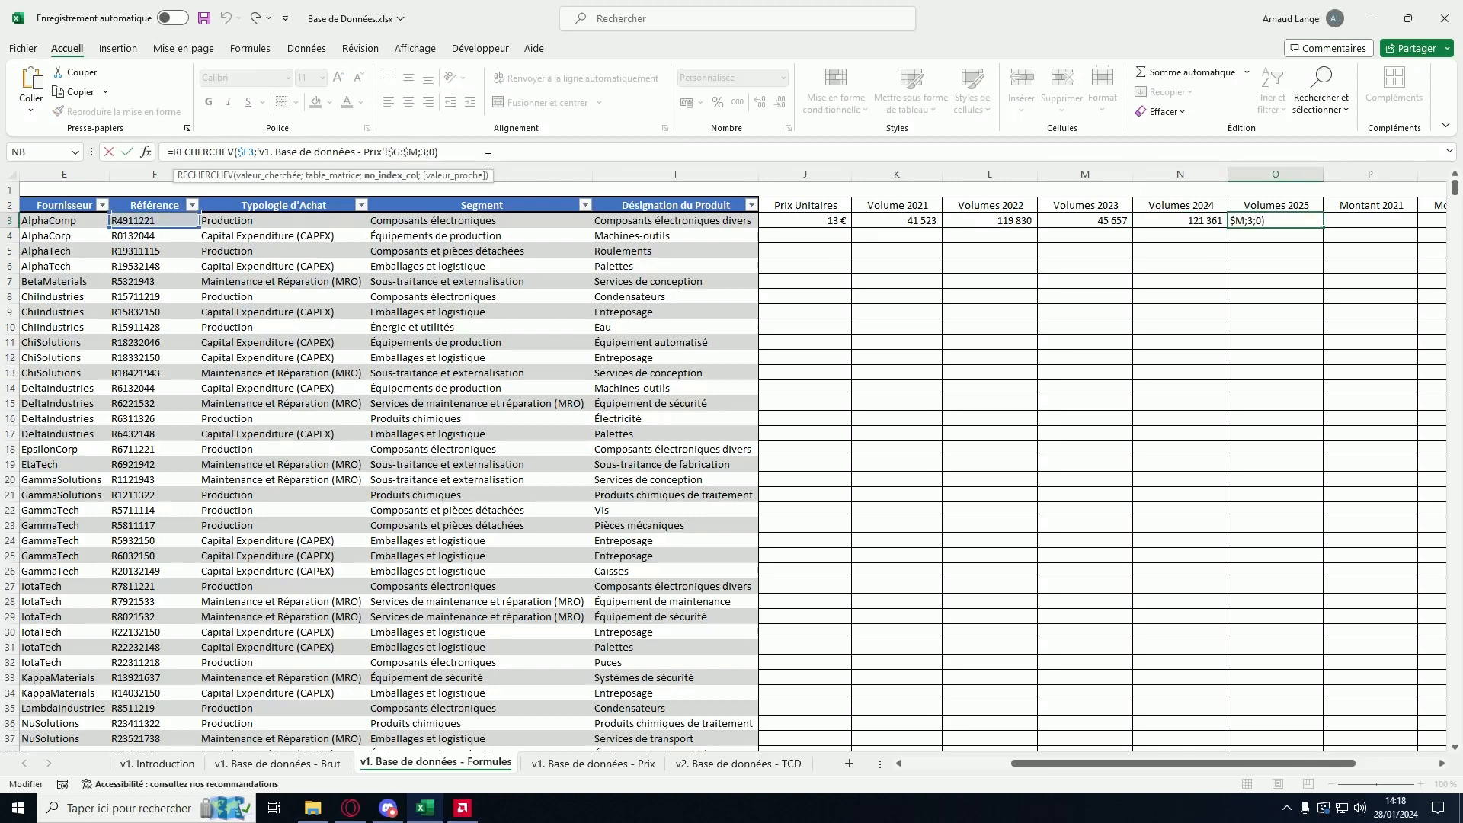
pyautogui.write('7')
pyautogui.press('Tab')
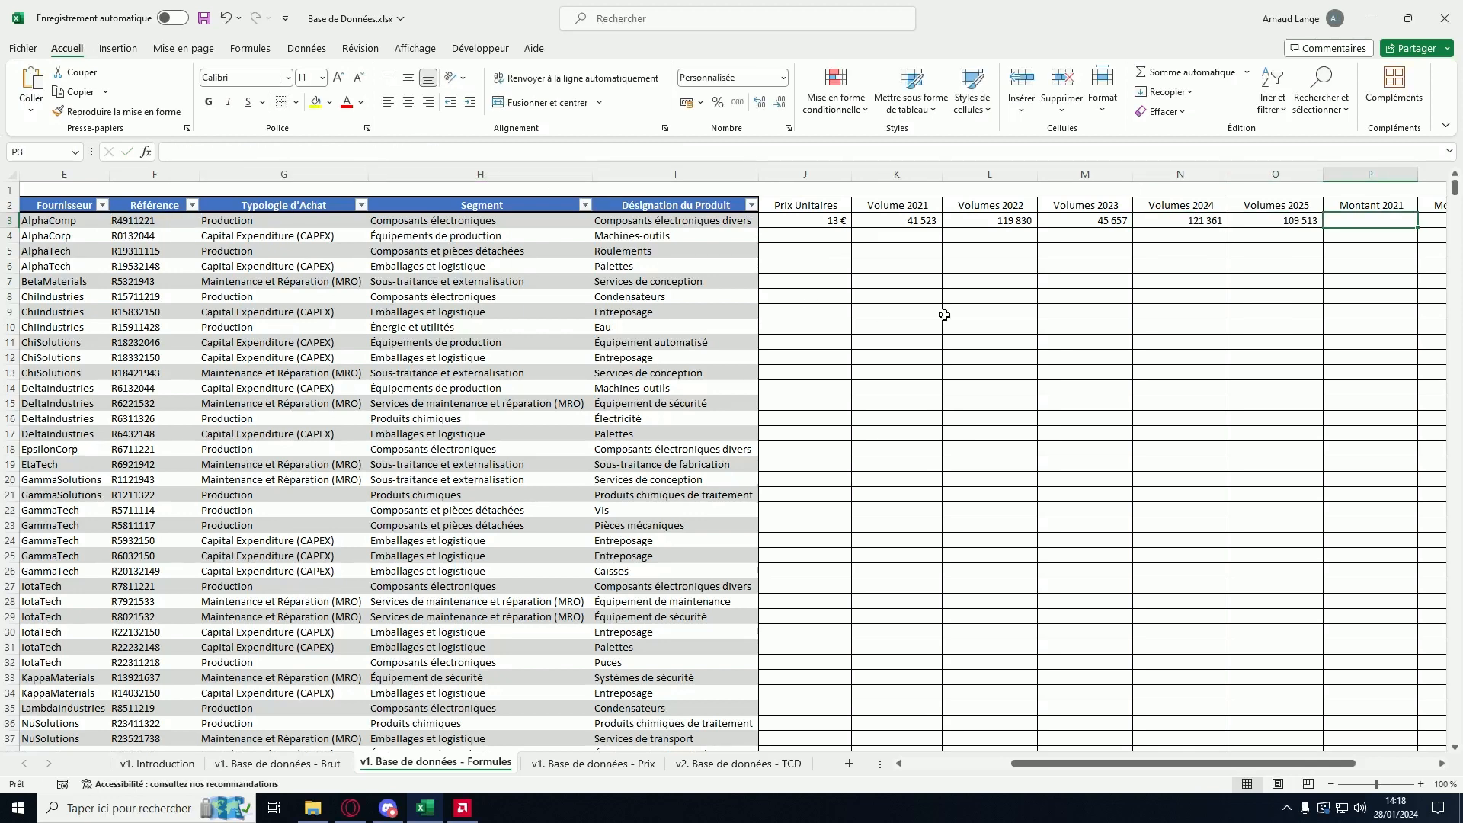
pyautogui.click(823, 178)
pyautogui.click(896, 176)
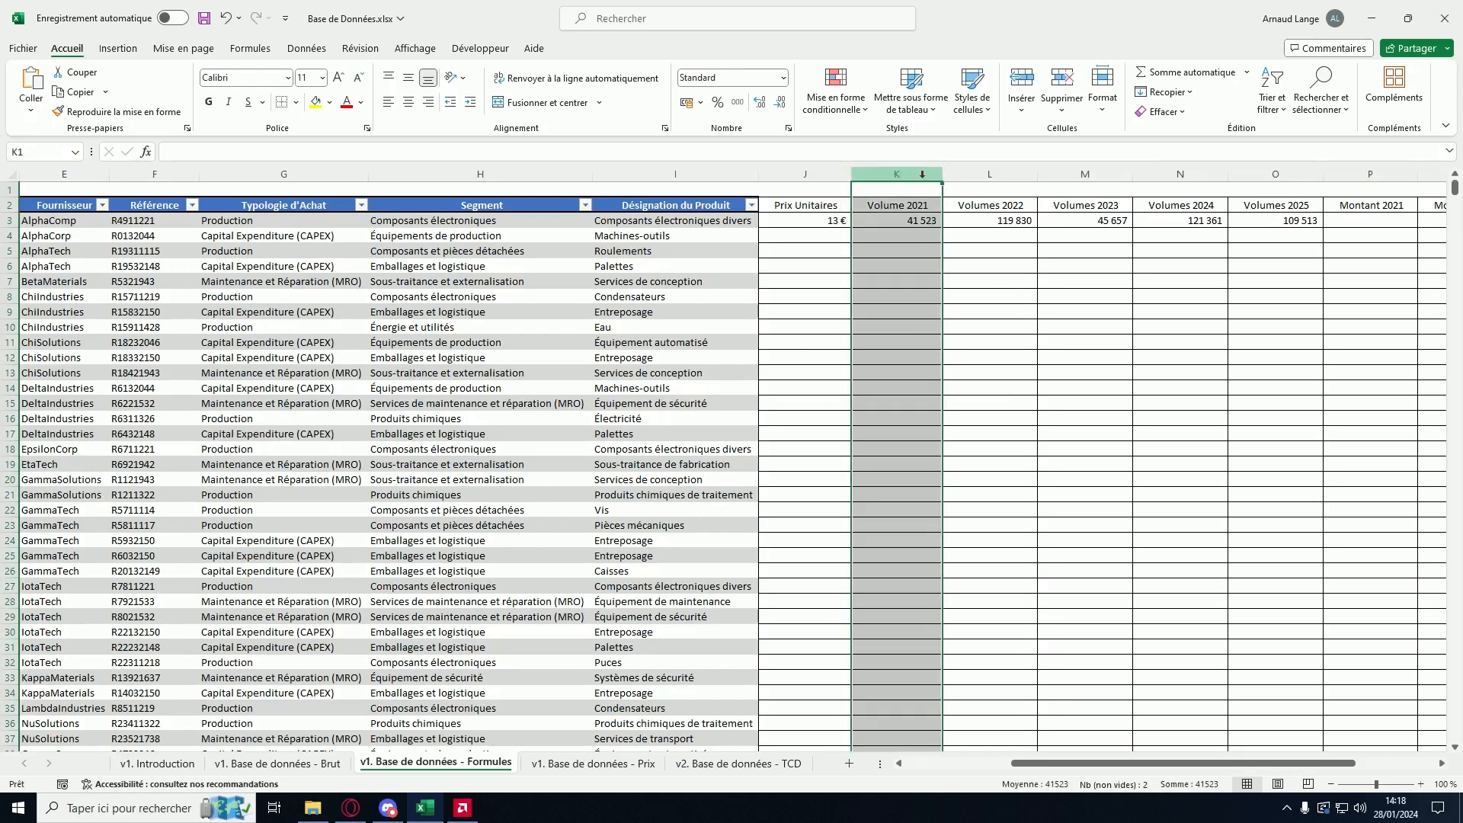
pyautogui.click(1296, 176)
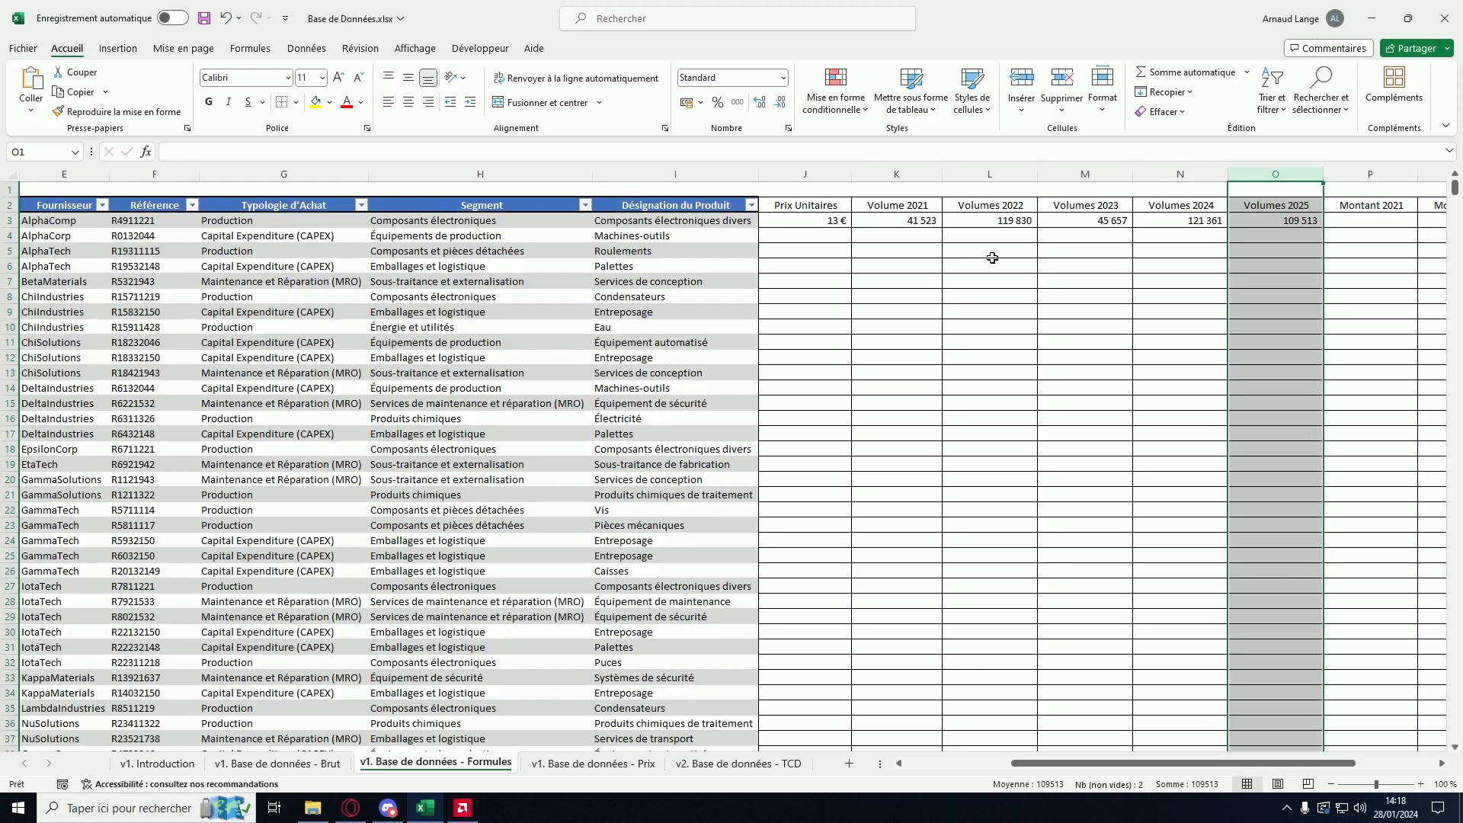
# Step: Calculate Montant 2021 in P3 by multiplying the unit price by the 2021 volume with =J3*K3
pyautogui.hscroll(3, 1279, 763)
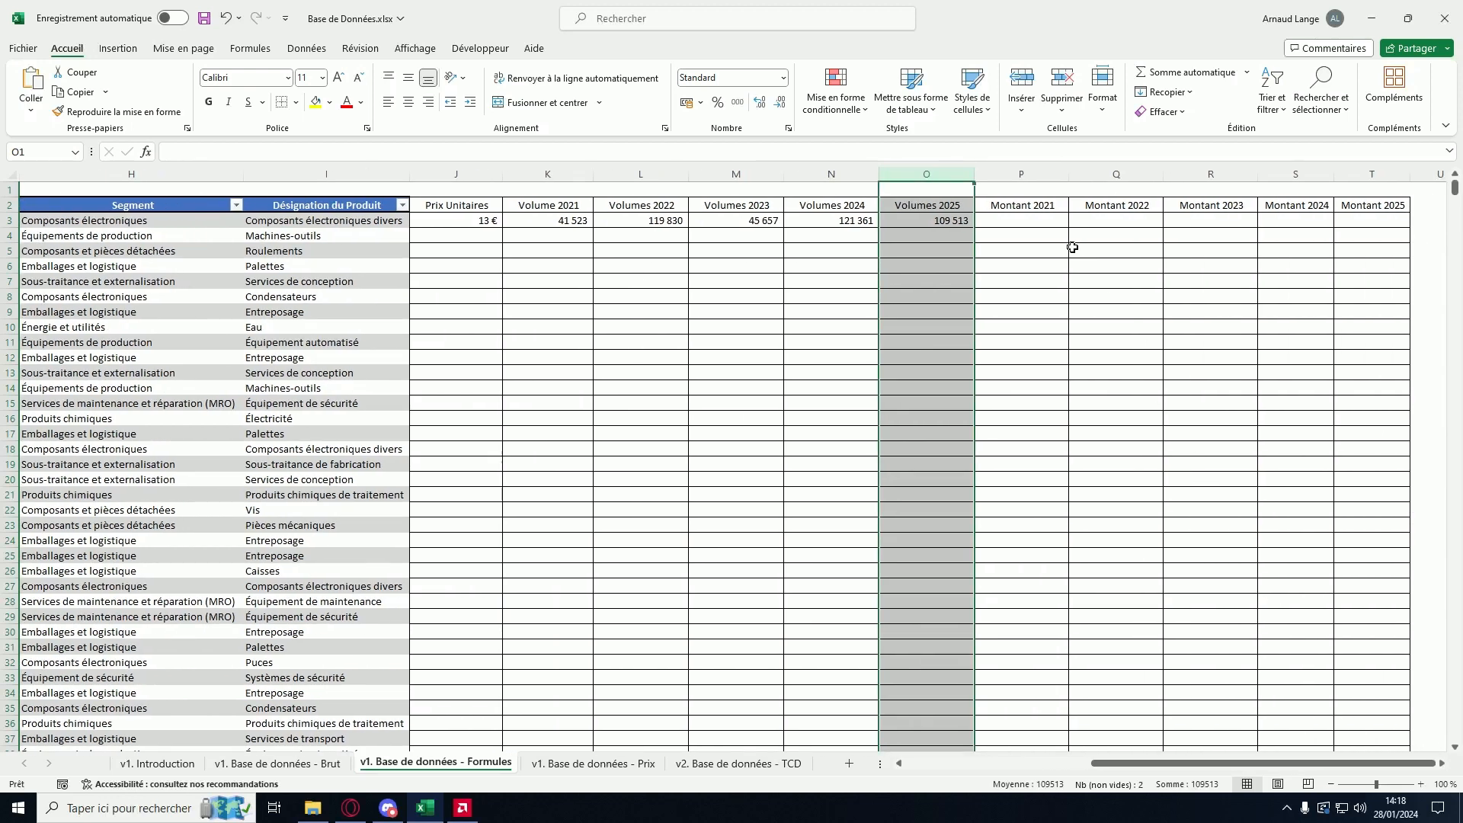
pyautogui.click(1034, 220)
pyautogui.write('=')
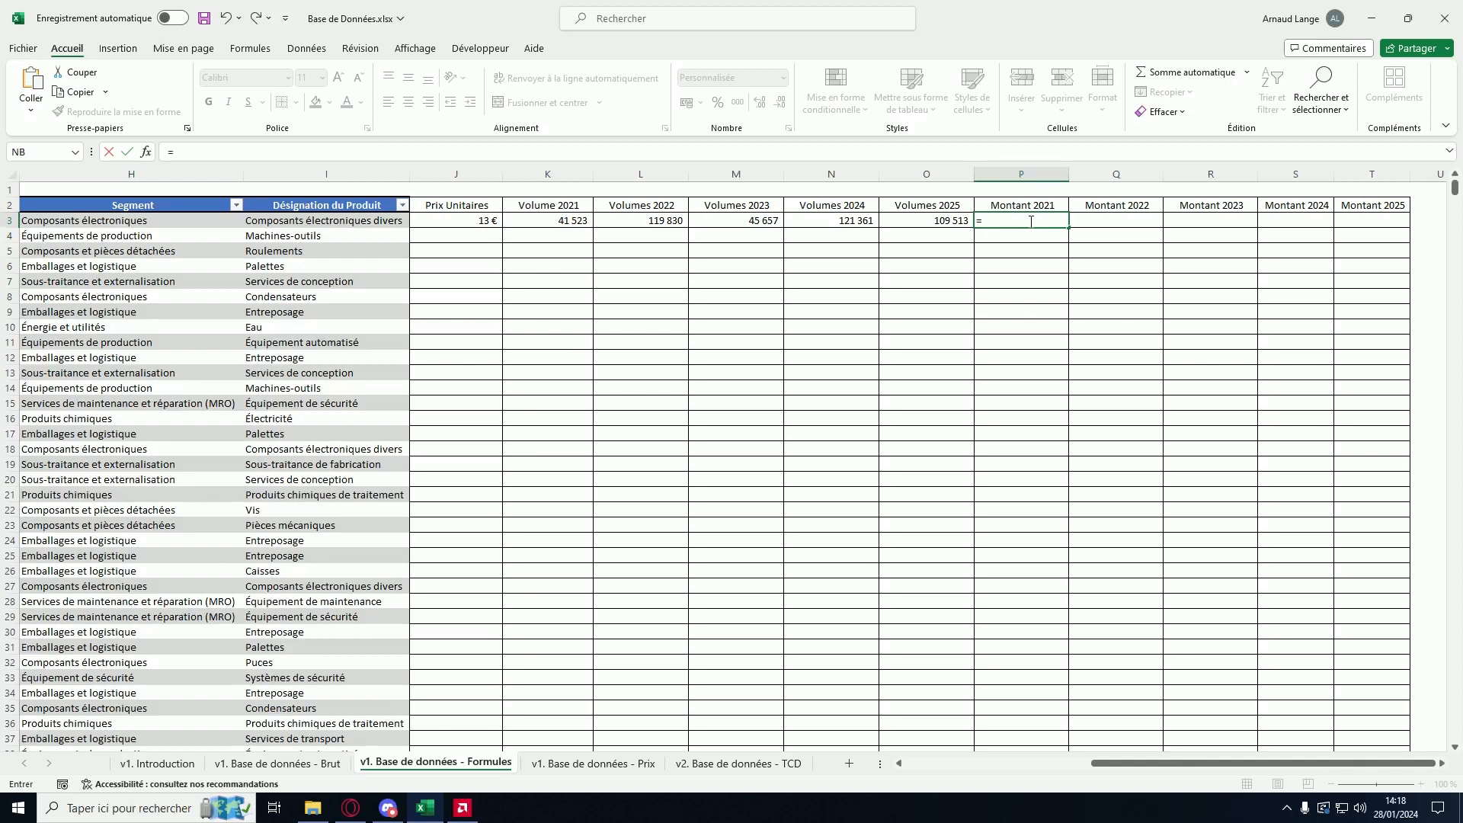
pyautogui.click(484, 223)
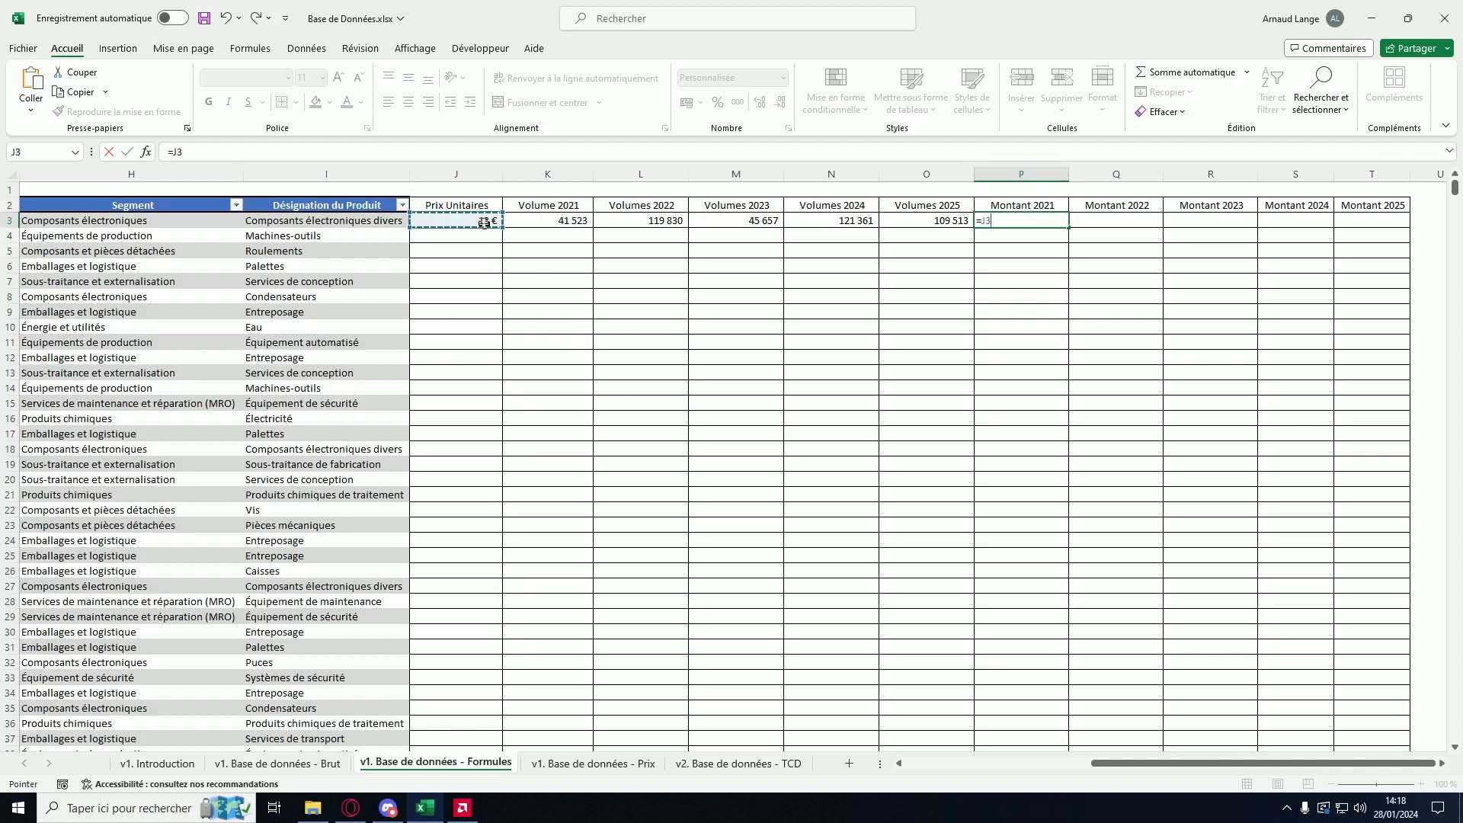
pyautogui.write('*')
pyautogui.click(570, 223)
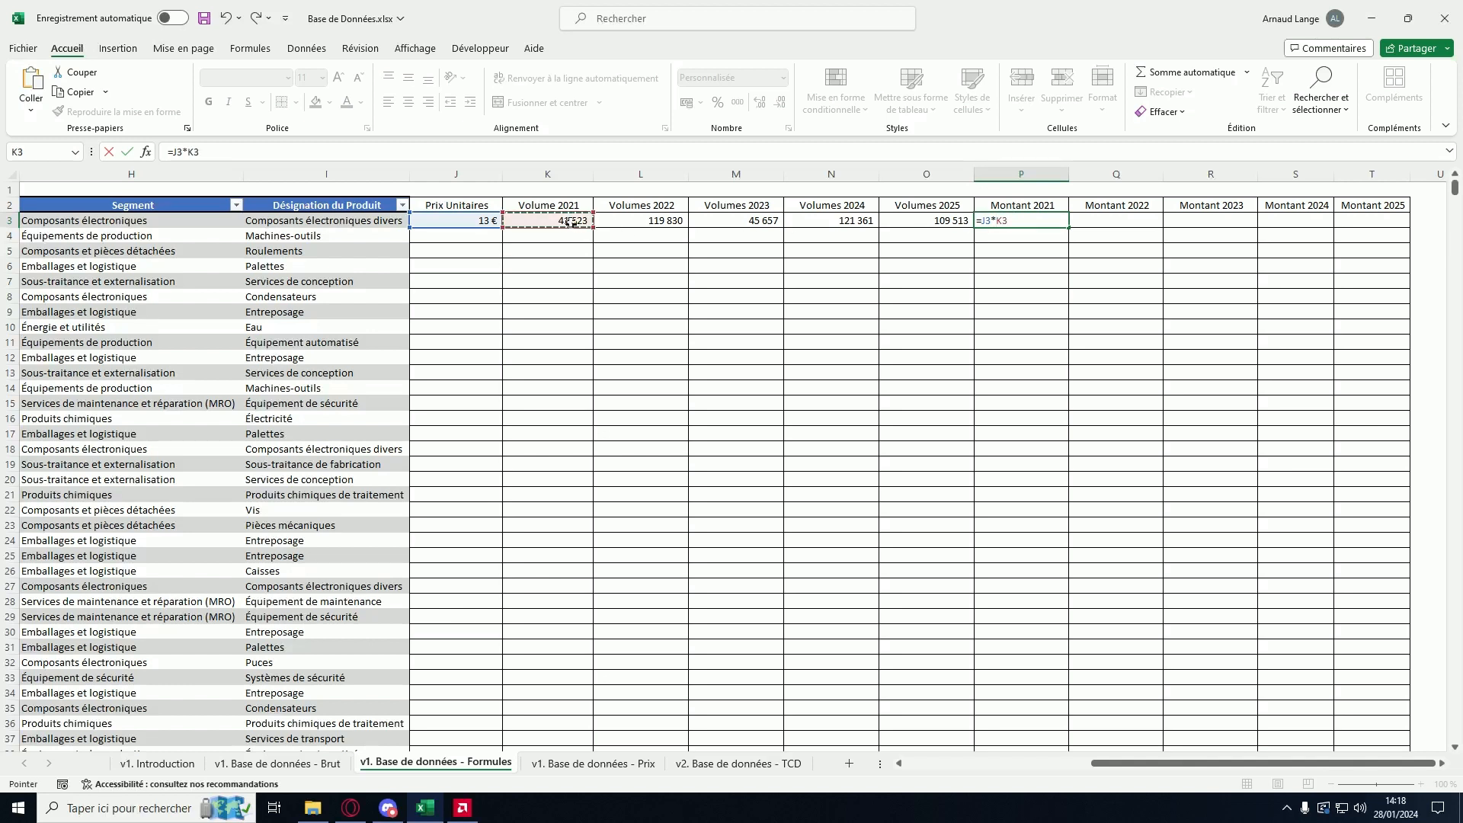
pyautogui.press('Return')
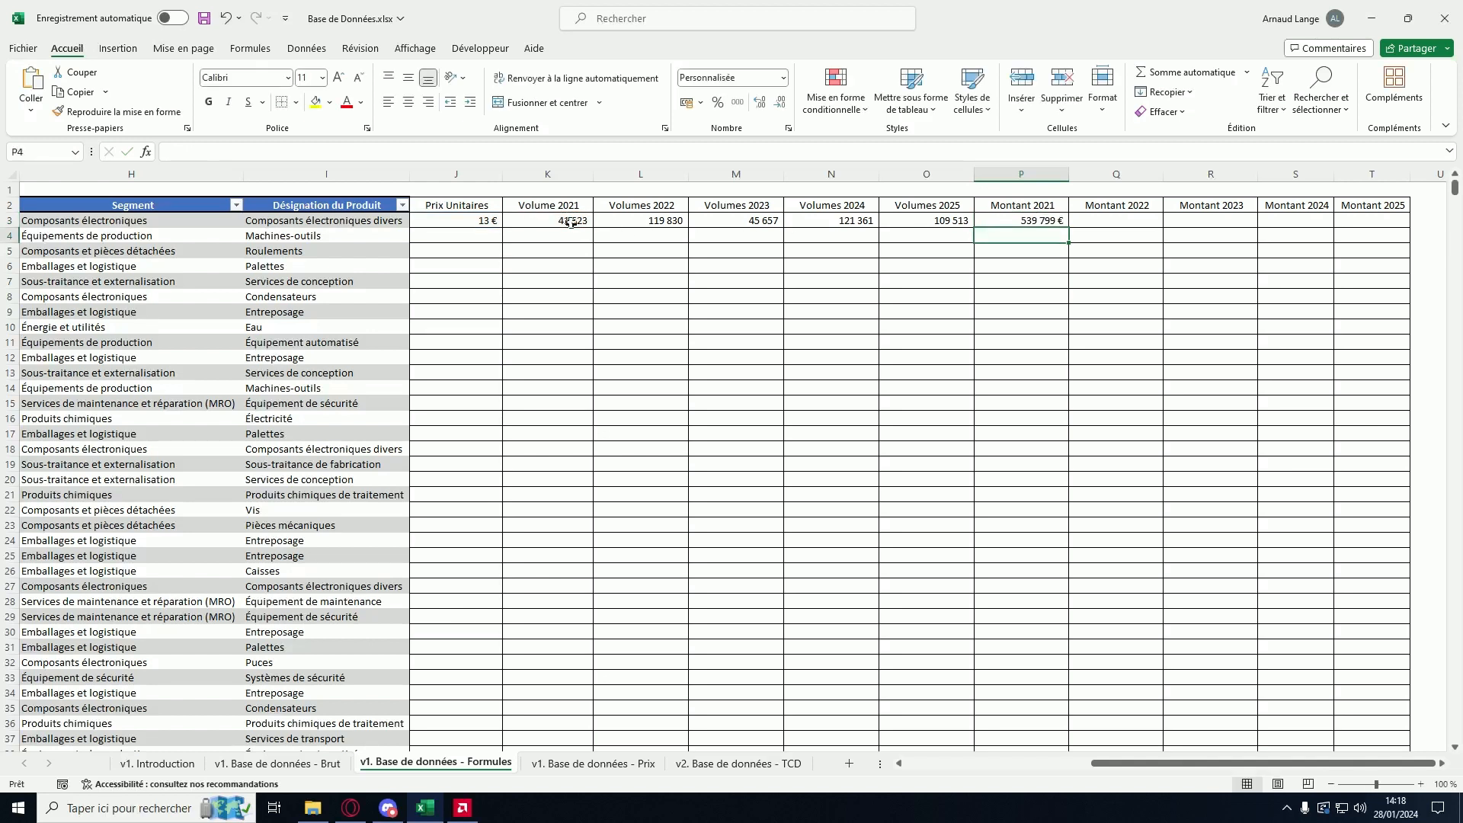
# Step: Copy the P3 amount formula across to T3 under Montant 2025 and autofit the widths of columns S and T
pyautogui.click(1064, 221)
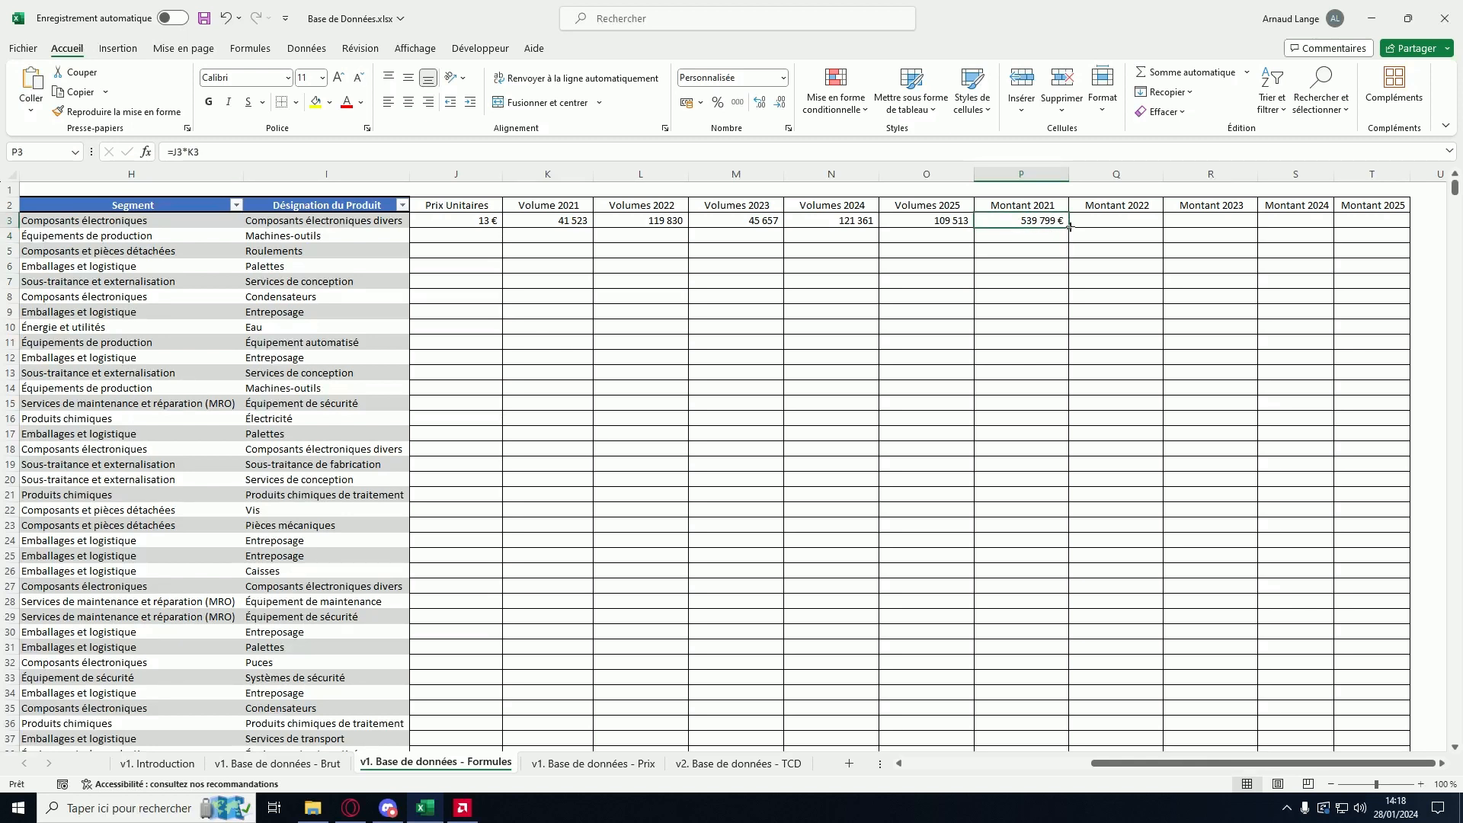
pyautogui.moveTo(1068, 225); pyautogui.dragTo(1383, 227)
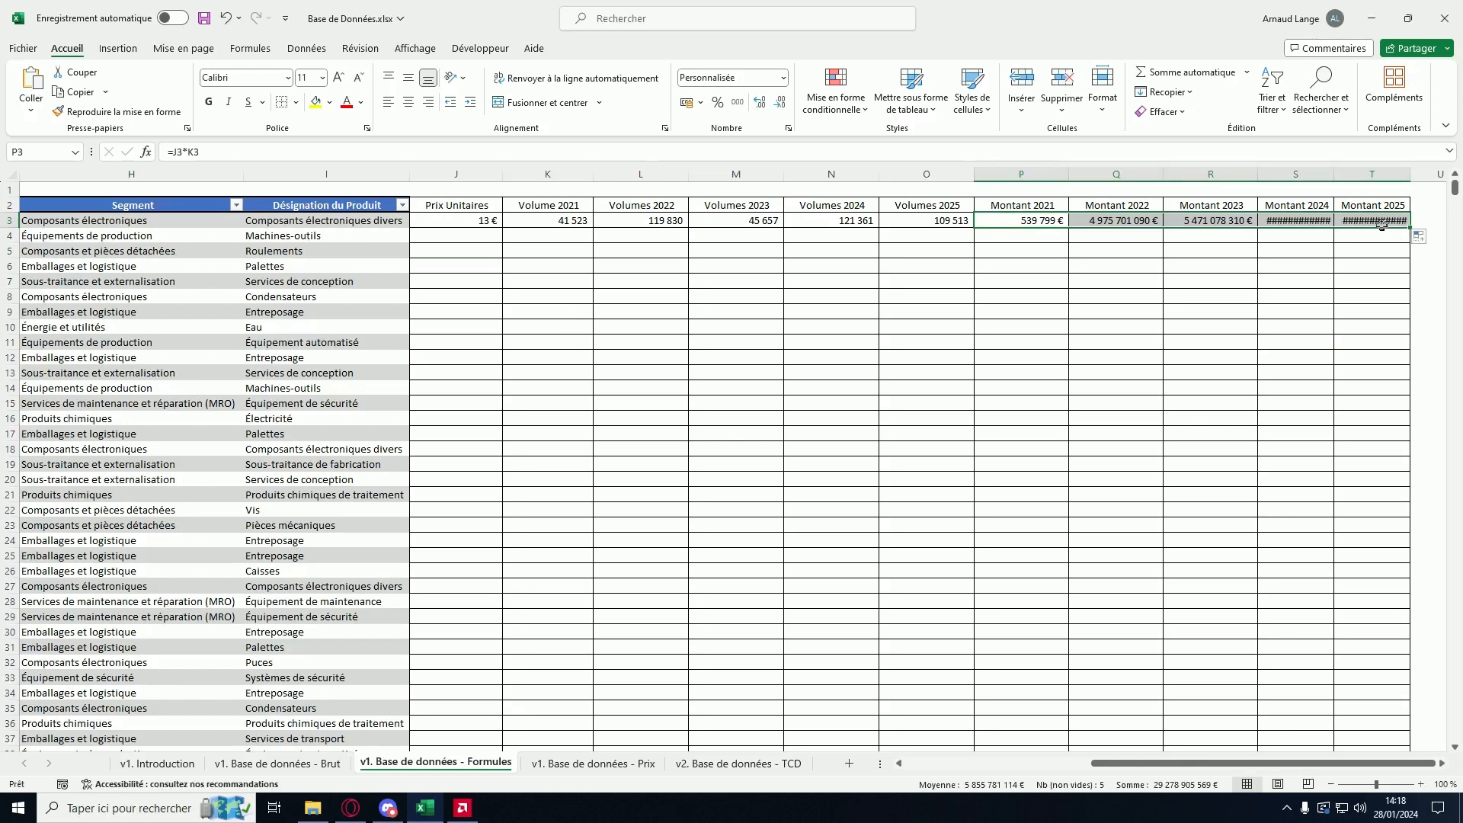
pyautogui.doubleClick(1334, 172)
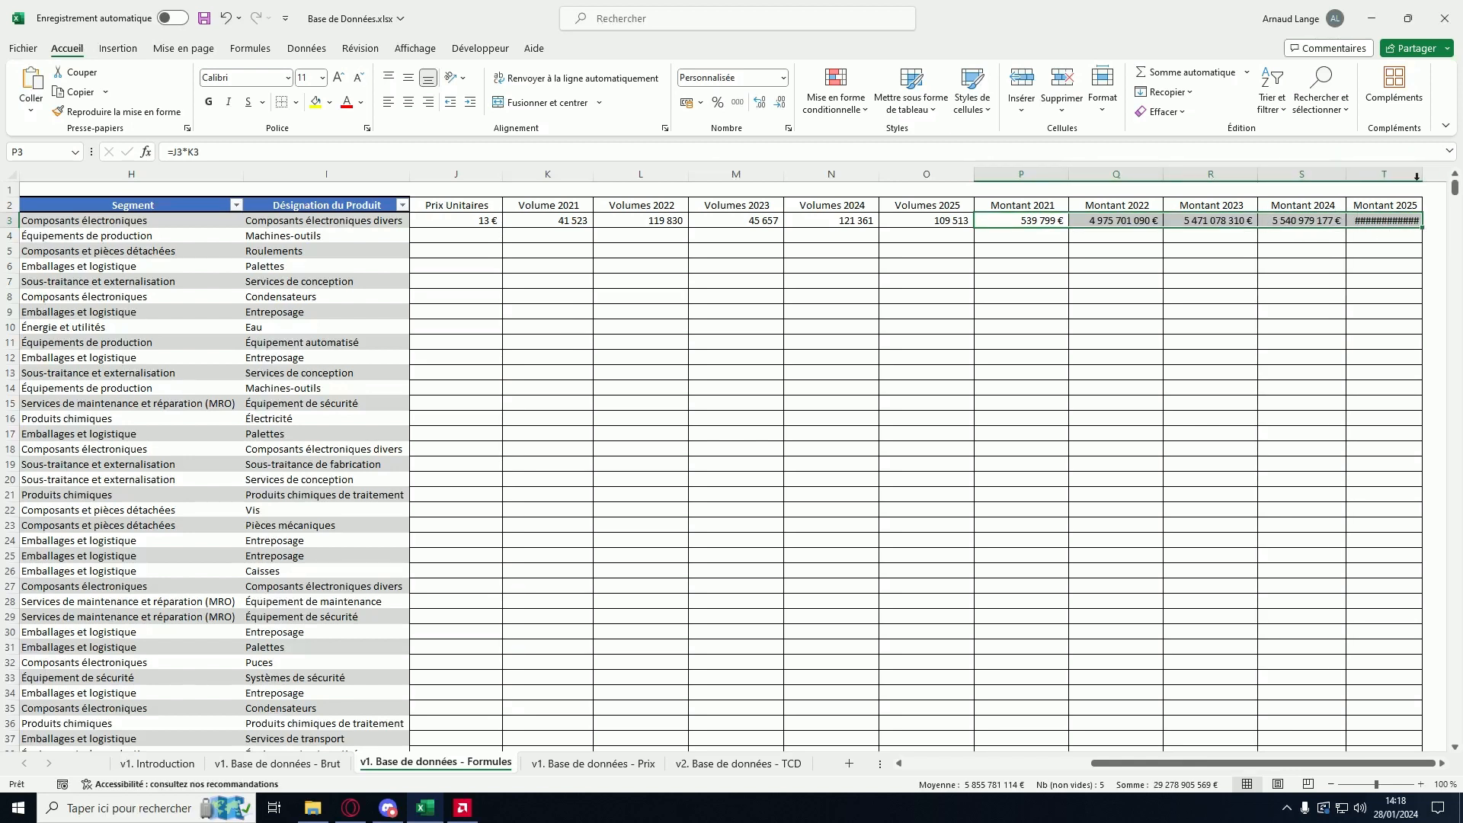
pyautogui.doubleClick(1421, 173)
# Step: Check the references of the Q3 formula and lock the unit price column in P3 so the formula reads =$J3*K3
pyautogui.click(1121, 222)
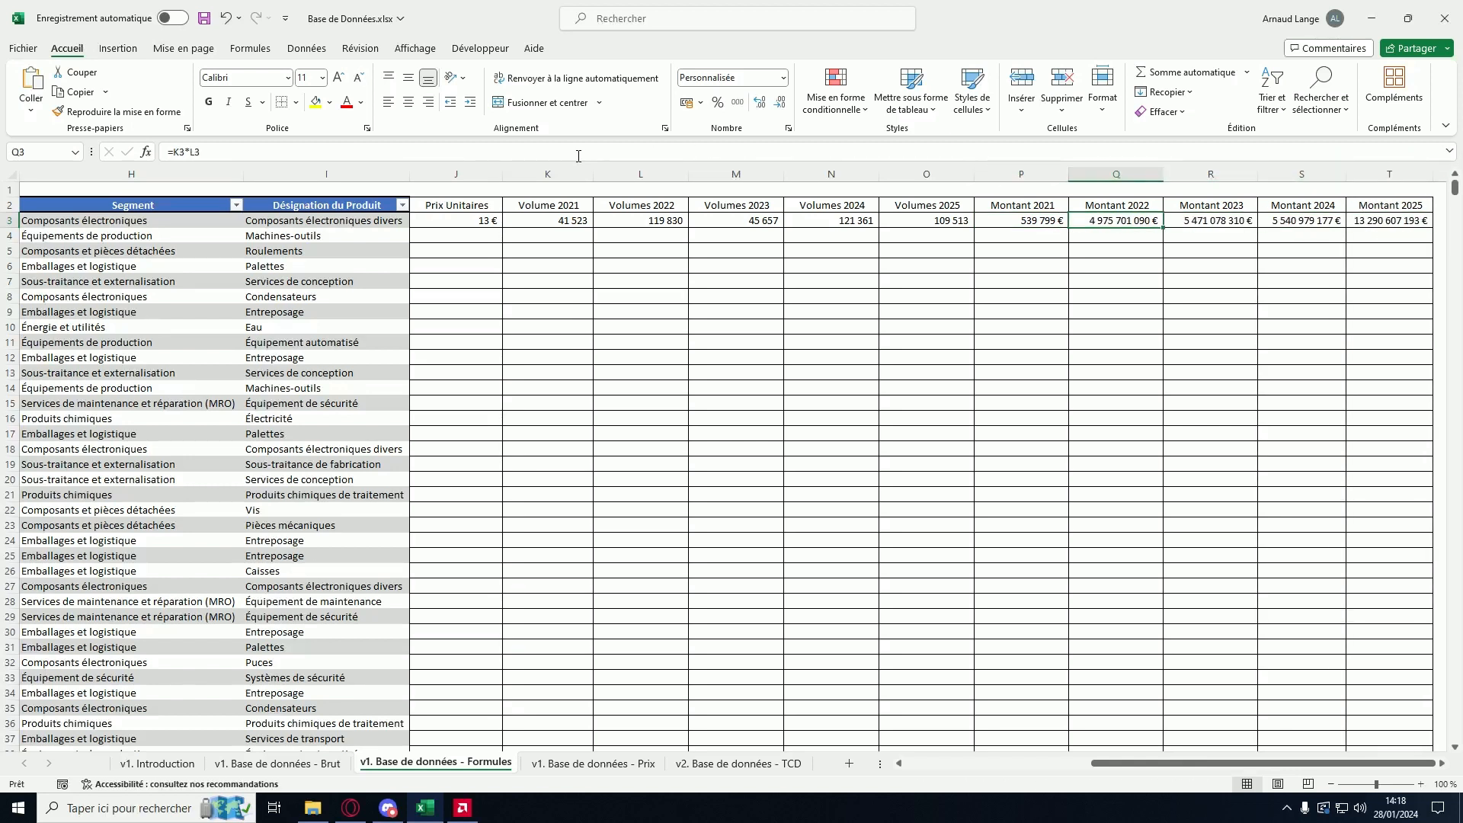
pyautogui.click(578, 155)
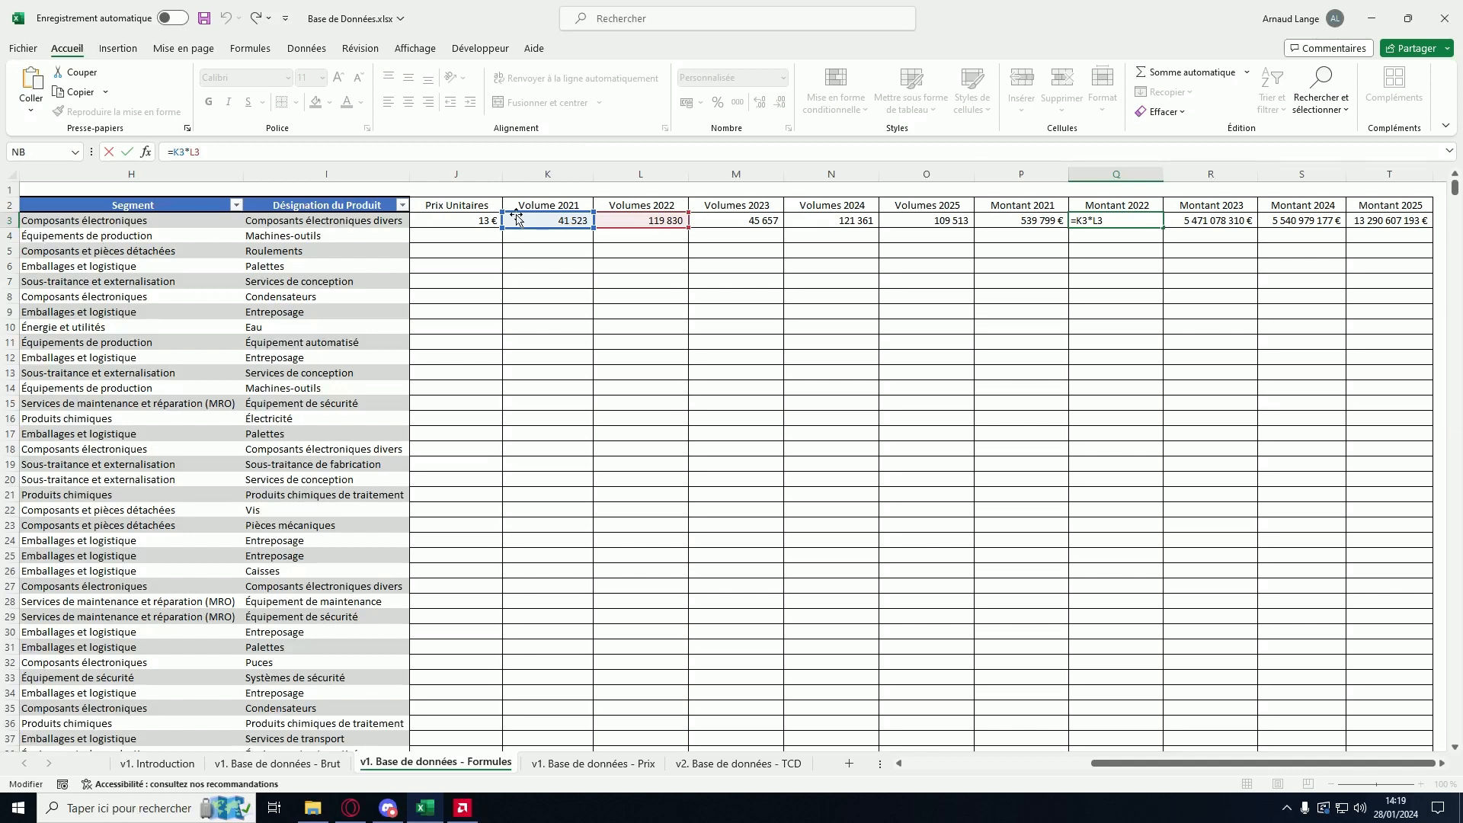
pyautogui.press('Return')
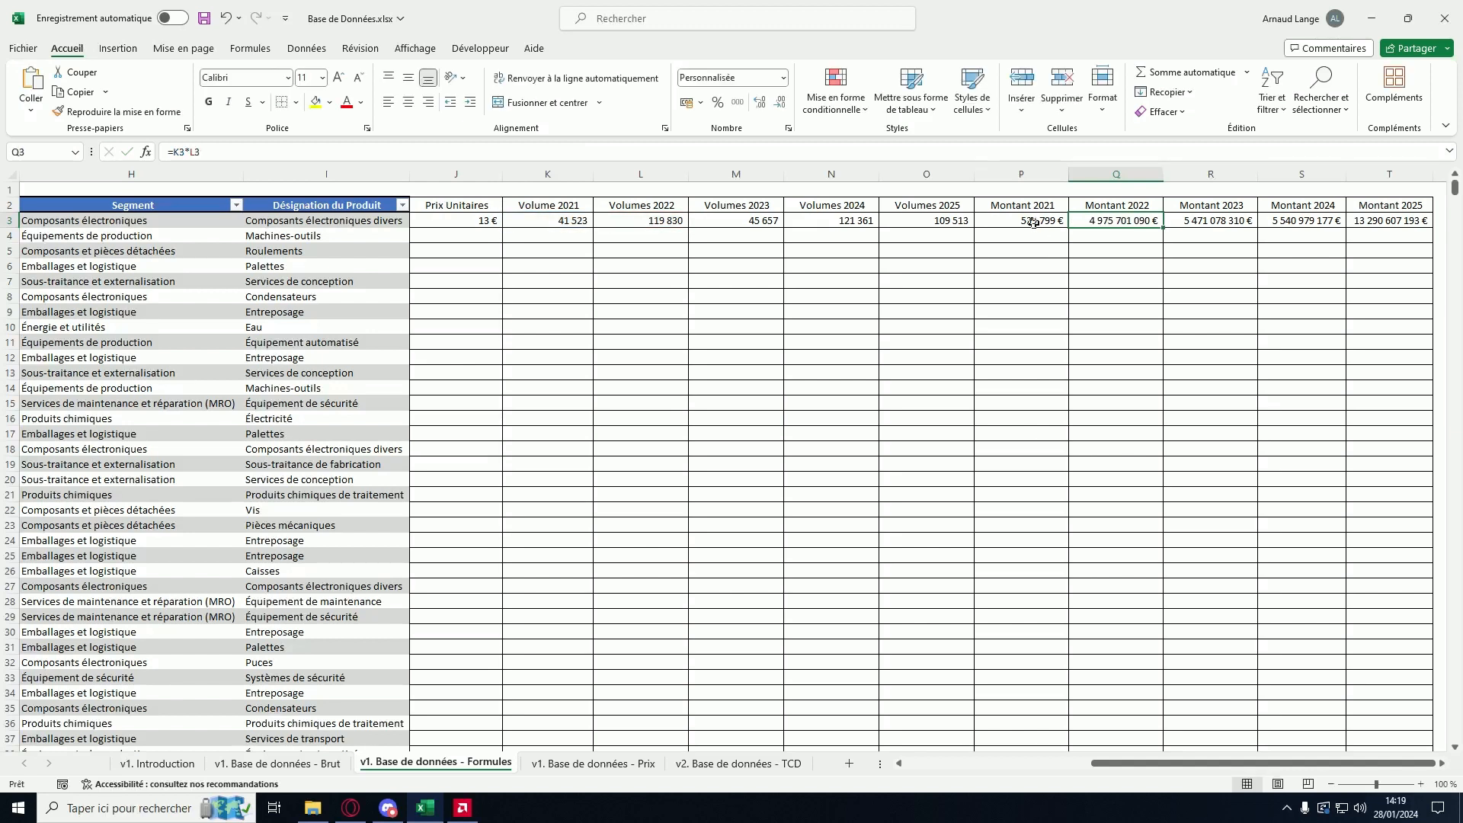
pyautogui.click(1034, 220)
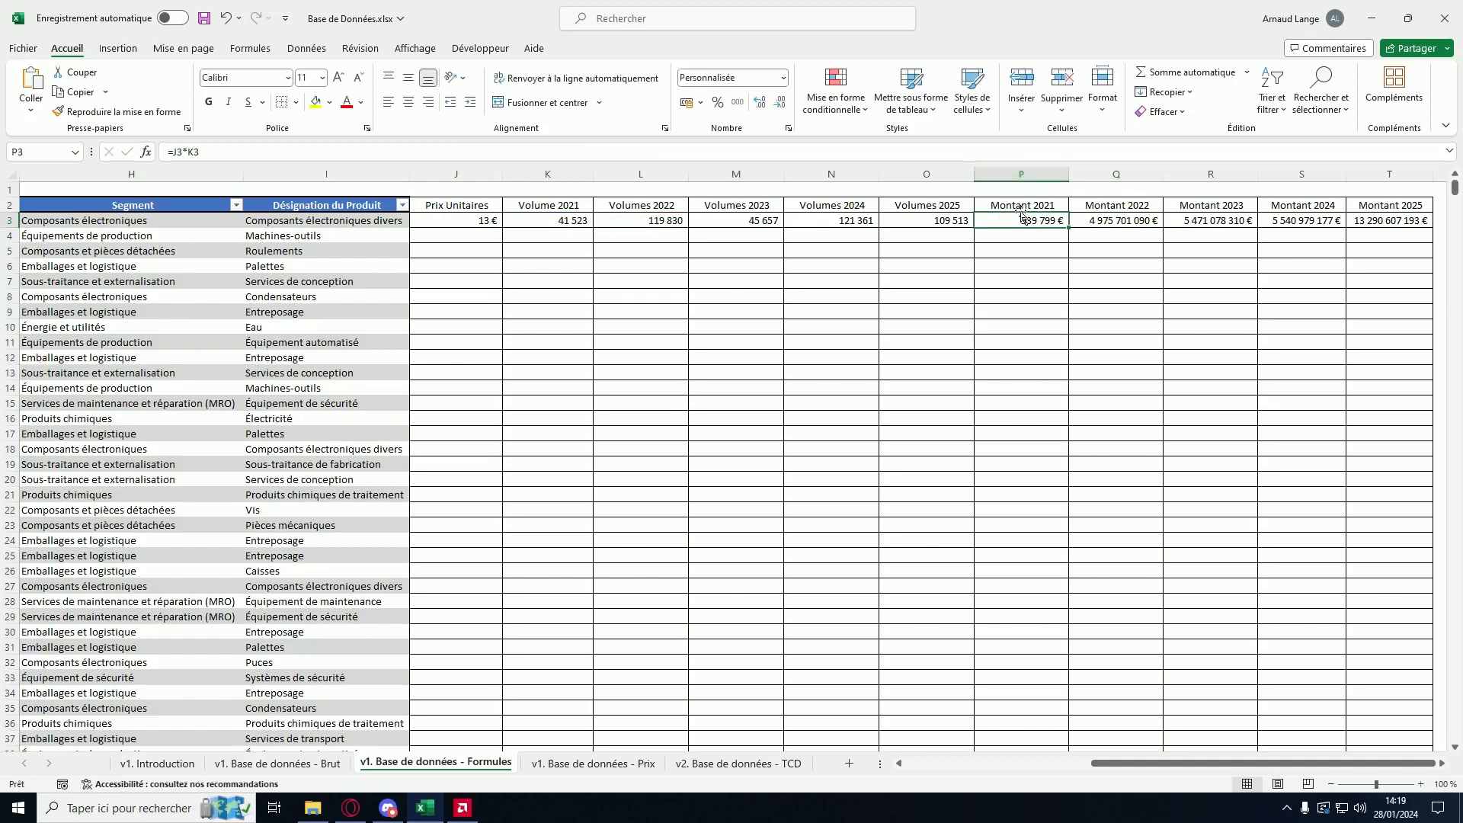
pyautogui.click(177, 152)
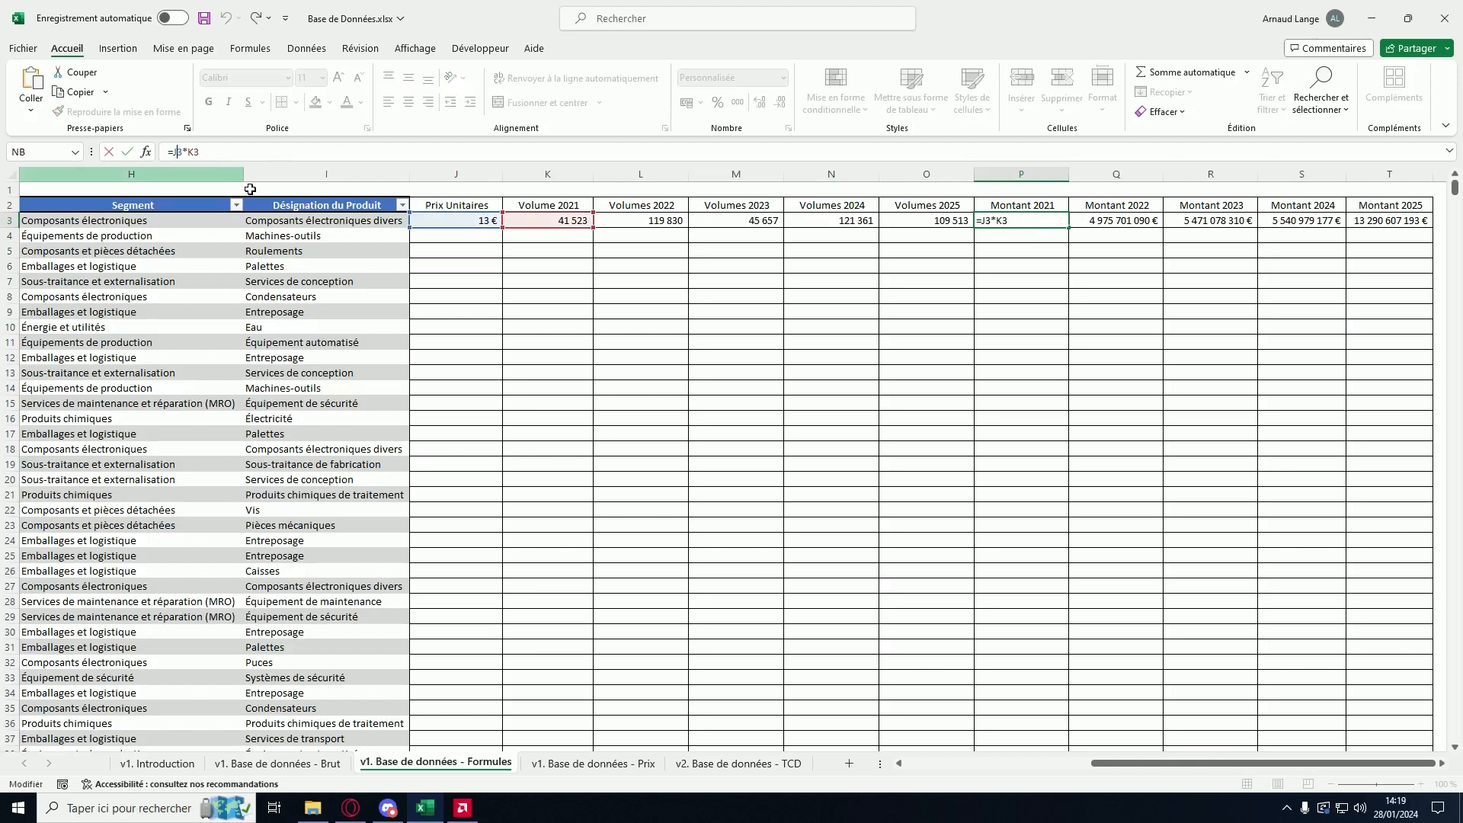
pyautogui.press('F4')
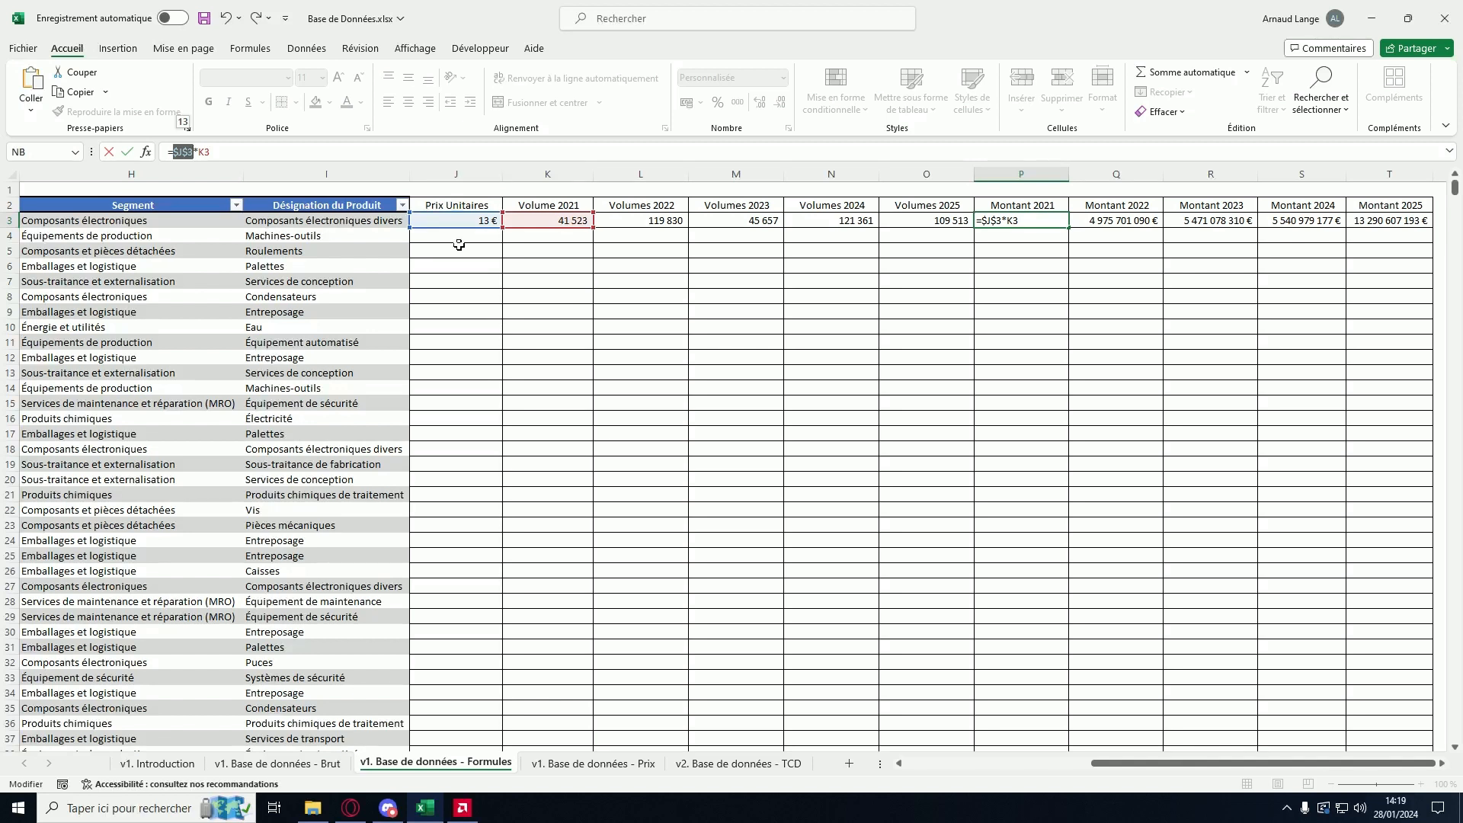
pyautogui.press('F4')
pyautogui.press('F4')
pyautogui.press('F4')
pyautogui.press('F4')
pyautogui.press('Return')
# Step: Copy the corrected P3 formula across to T3 and check the cells referenced by the Montant 2024 formula in S3
pyautogui.click(1009, 221)
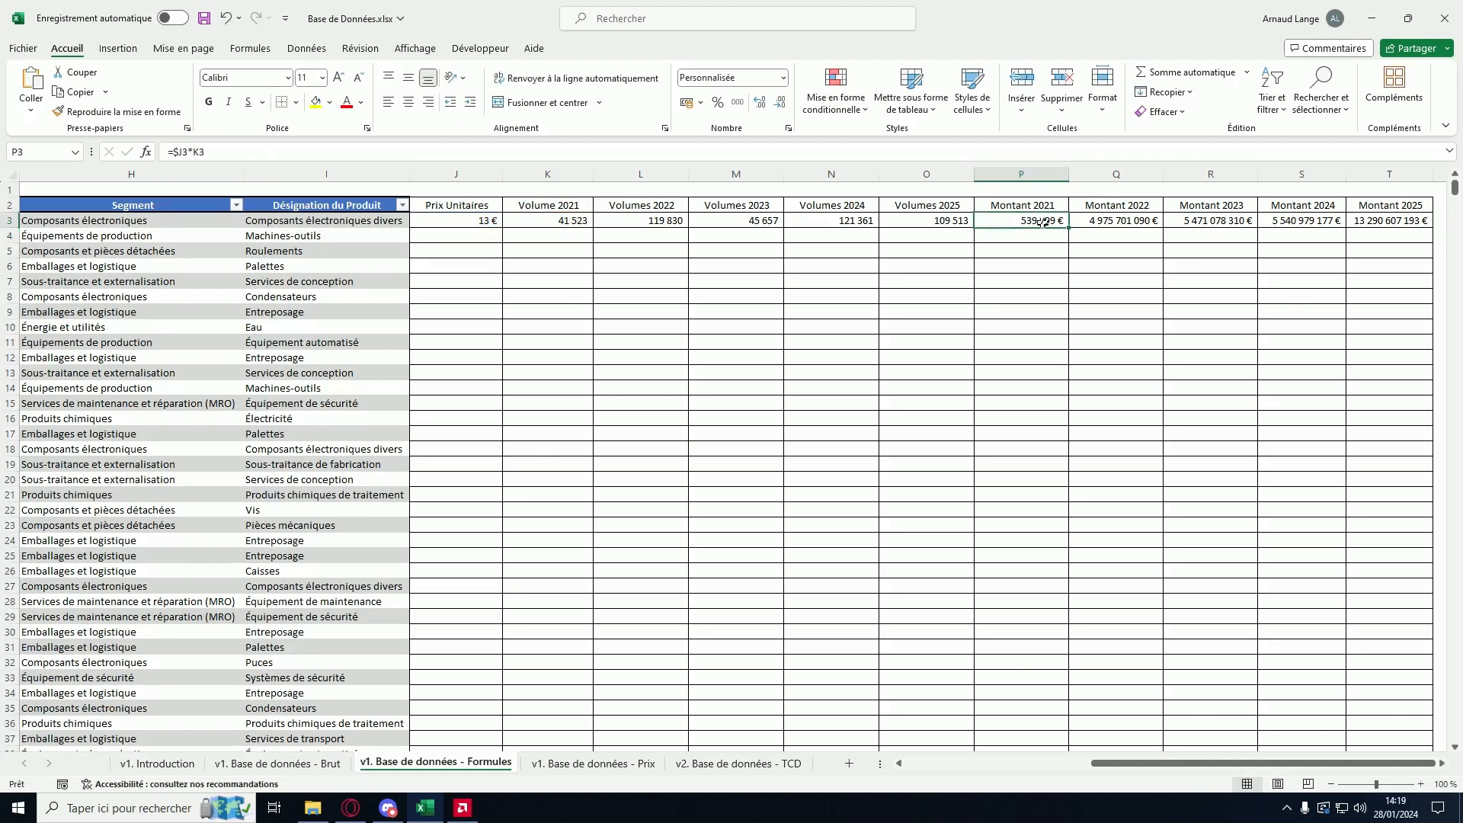
pyautogui.moveTo(1074, 230); pyautogui.dragTo(1416, 225)
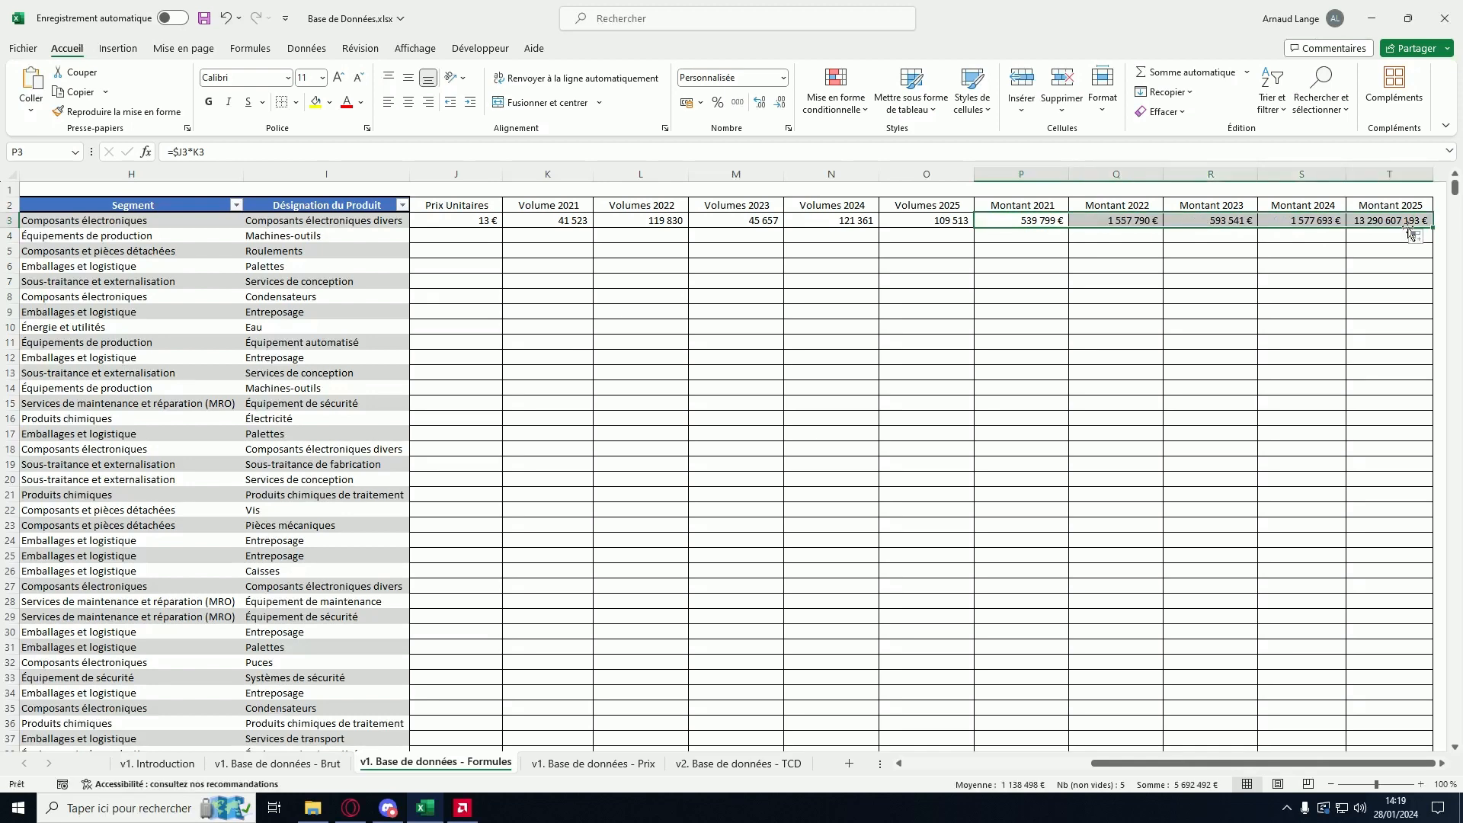
pyautogui.click(1308, 221)
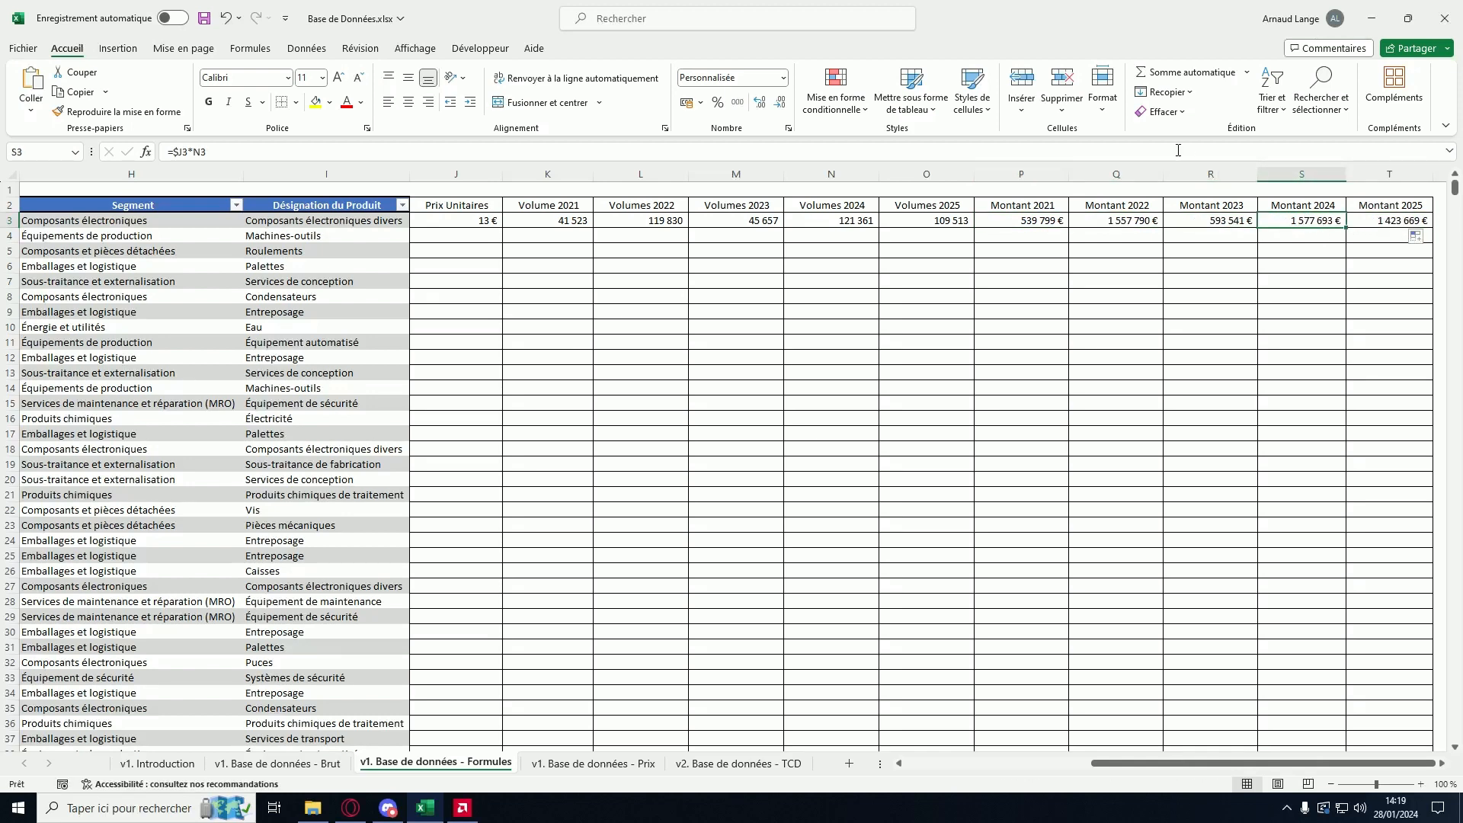
pyautogui.doubleClick(1308, 222)
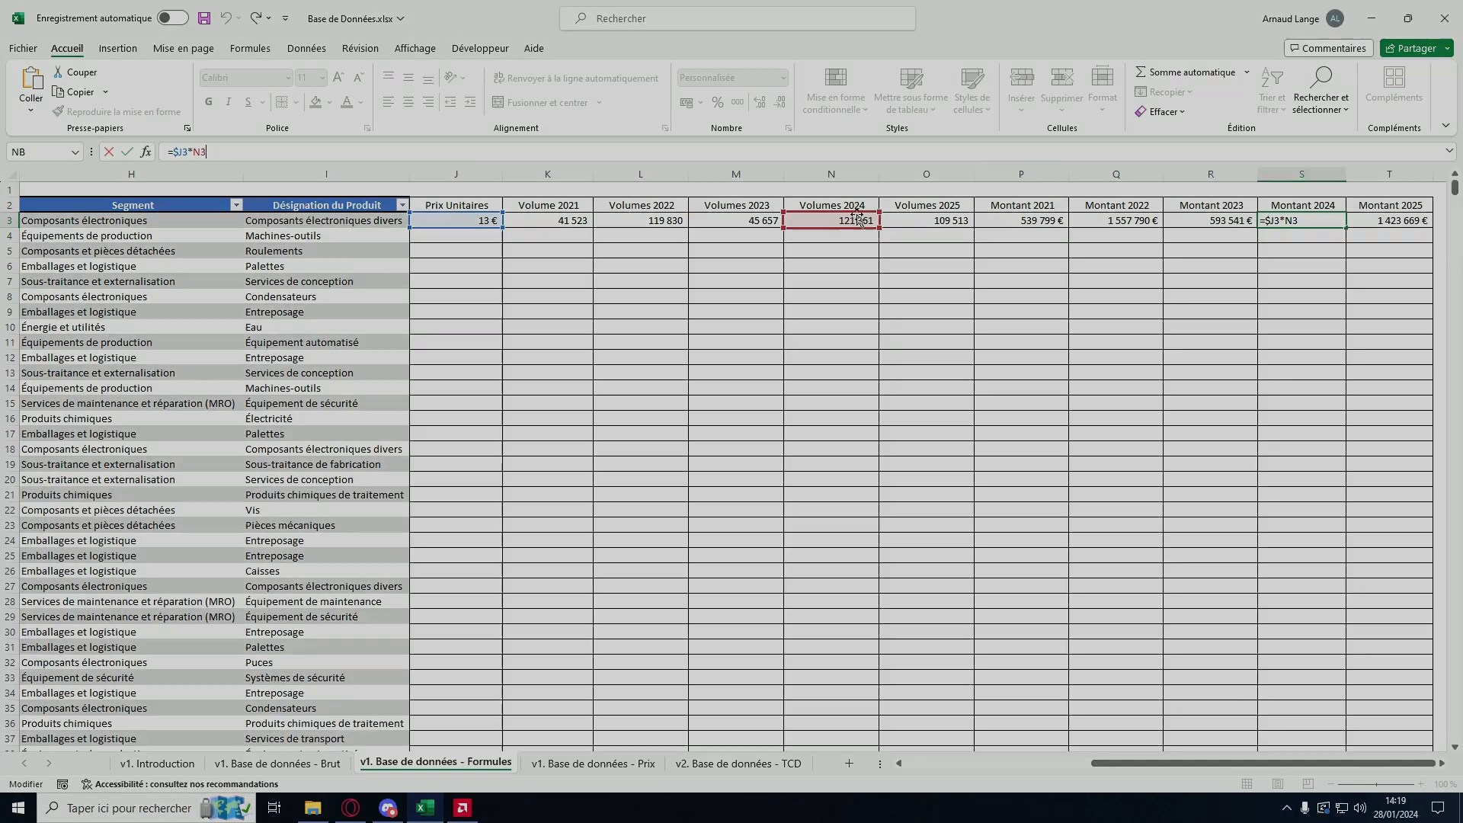
pyautogui.press('Return')
# Step: Fill the row 3 formulas in J3:T3 down to row 62, the last row of the supplier data
pyautogui.click(471, 219)
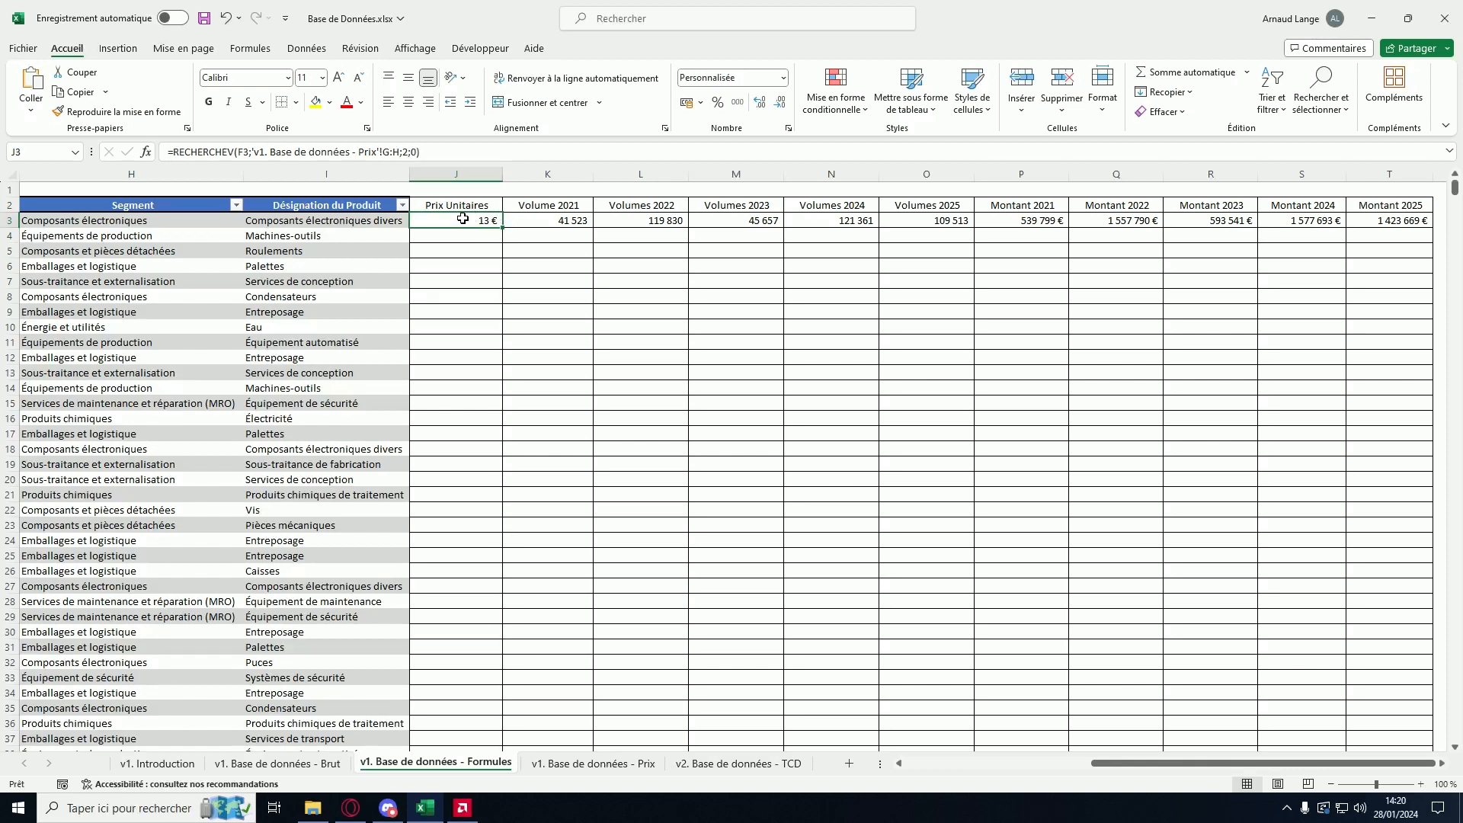
pyautogui.moveTo(460, 218); pyautogui.dragTo(1319, 130)
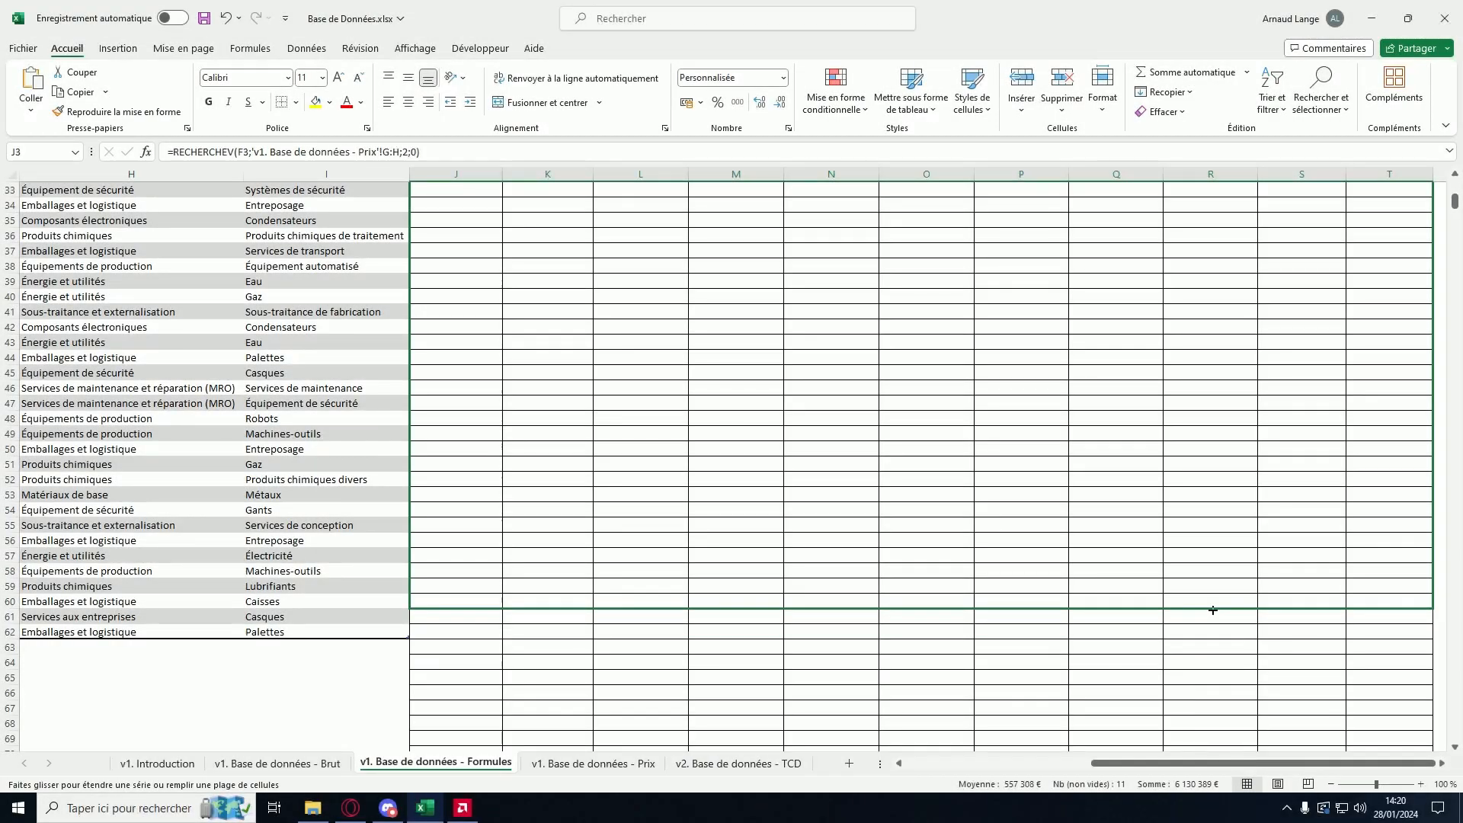
pyautogui.moveTo(1212, 607); pyautogui.dragTo(1219, 642)
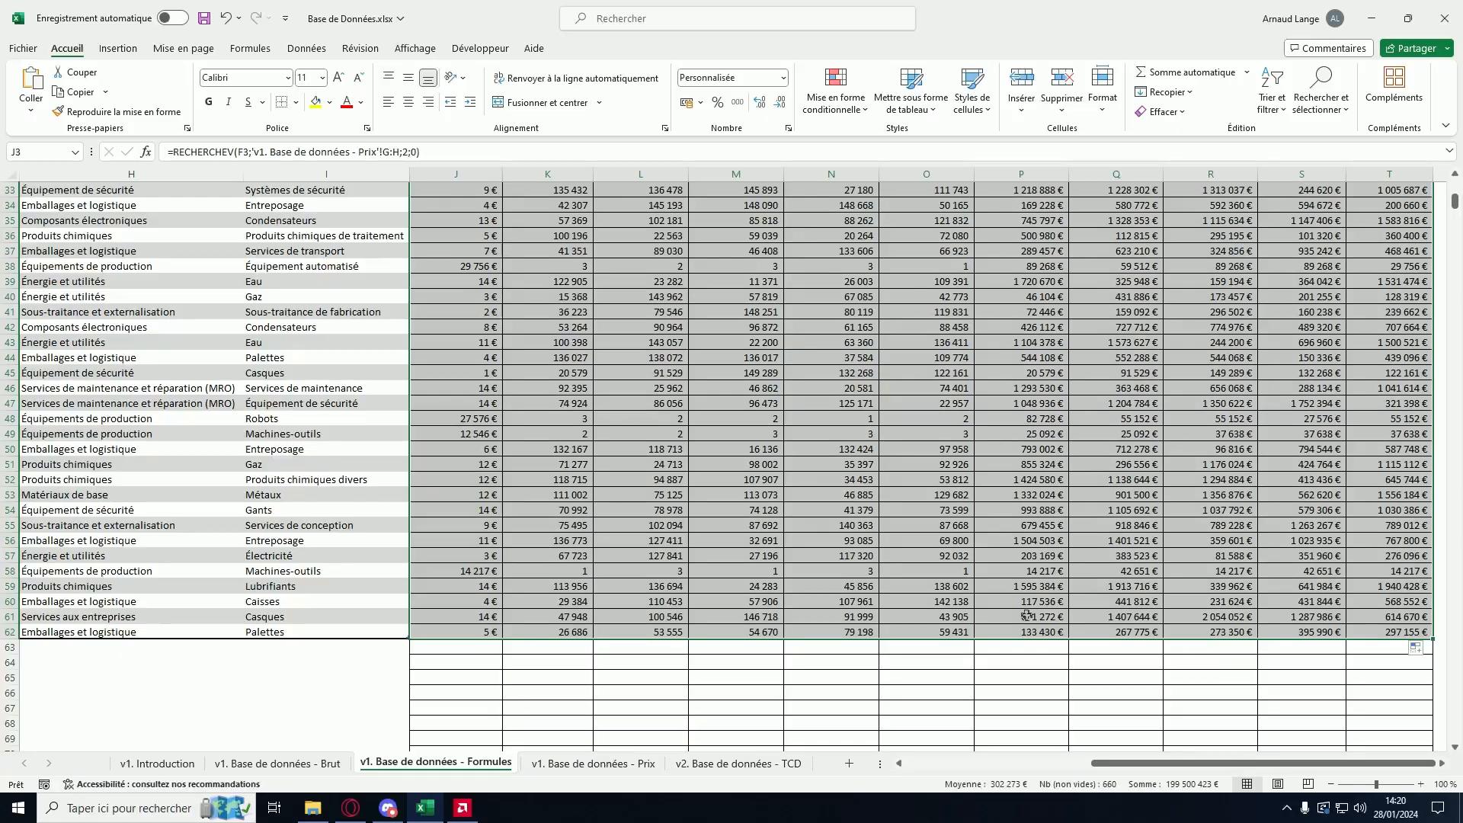
# Step: Resize the table to $B$2:$T$62 so that it includes the price, volume and amount columns
pyautogui.scroll(10, 616, 628)
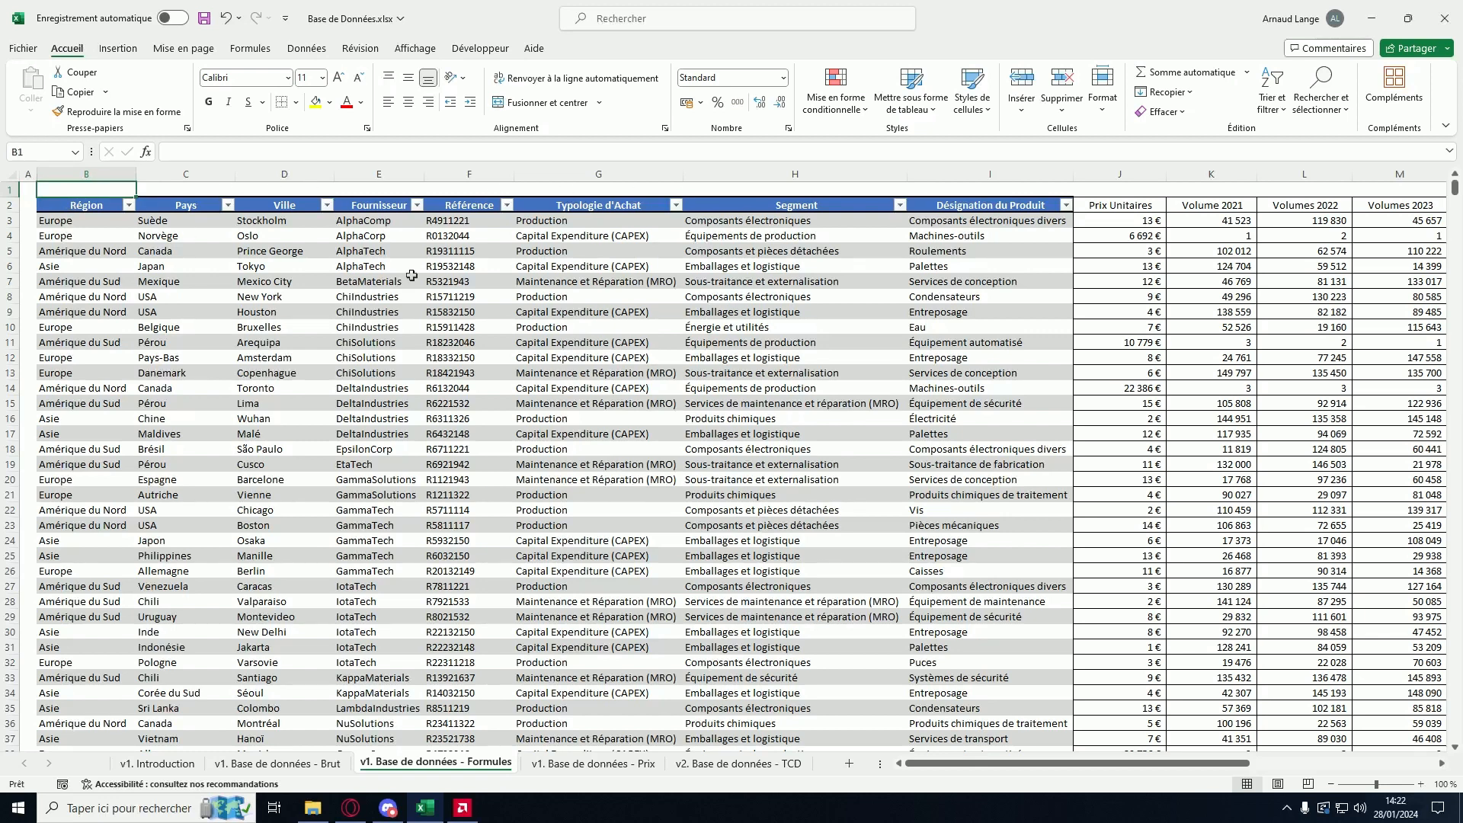
pyautogui.click(75, 208)
pyautogui.click(623, 50)
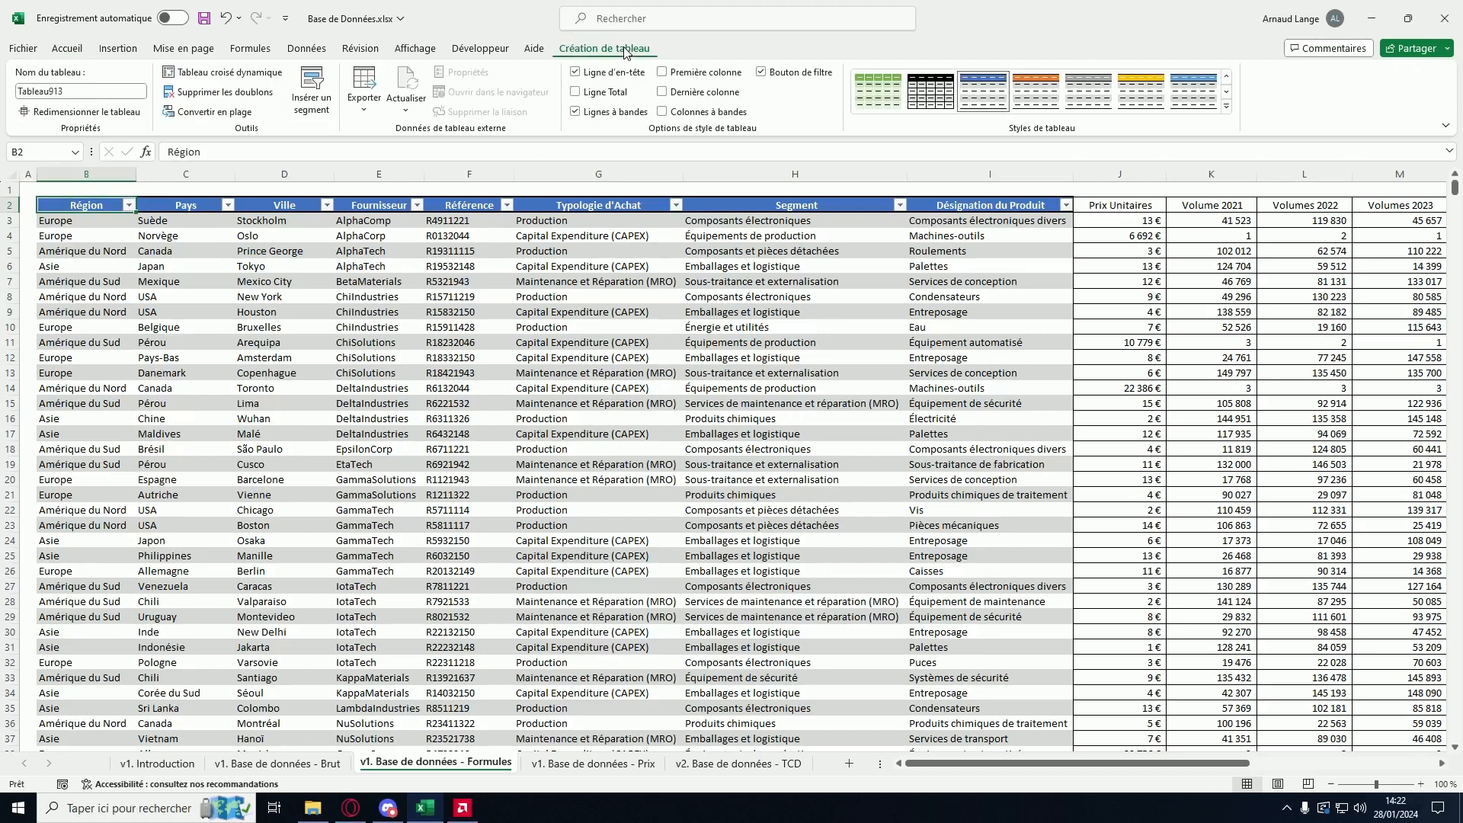
pyautogui.click(120, 114)
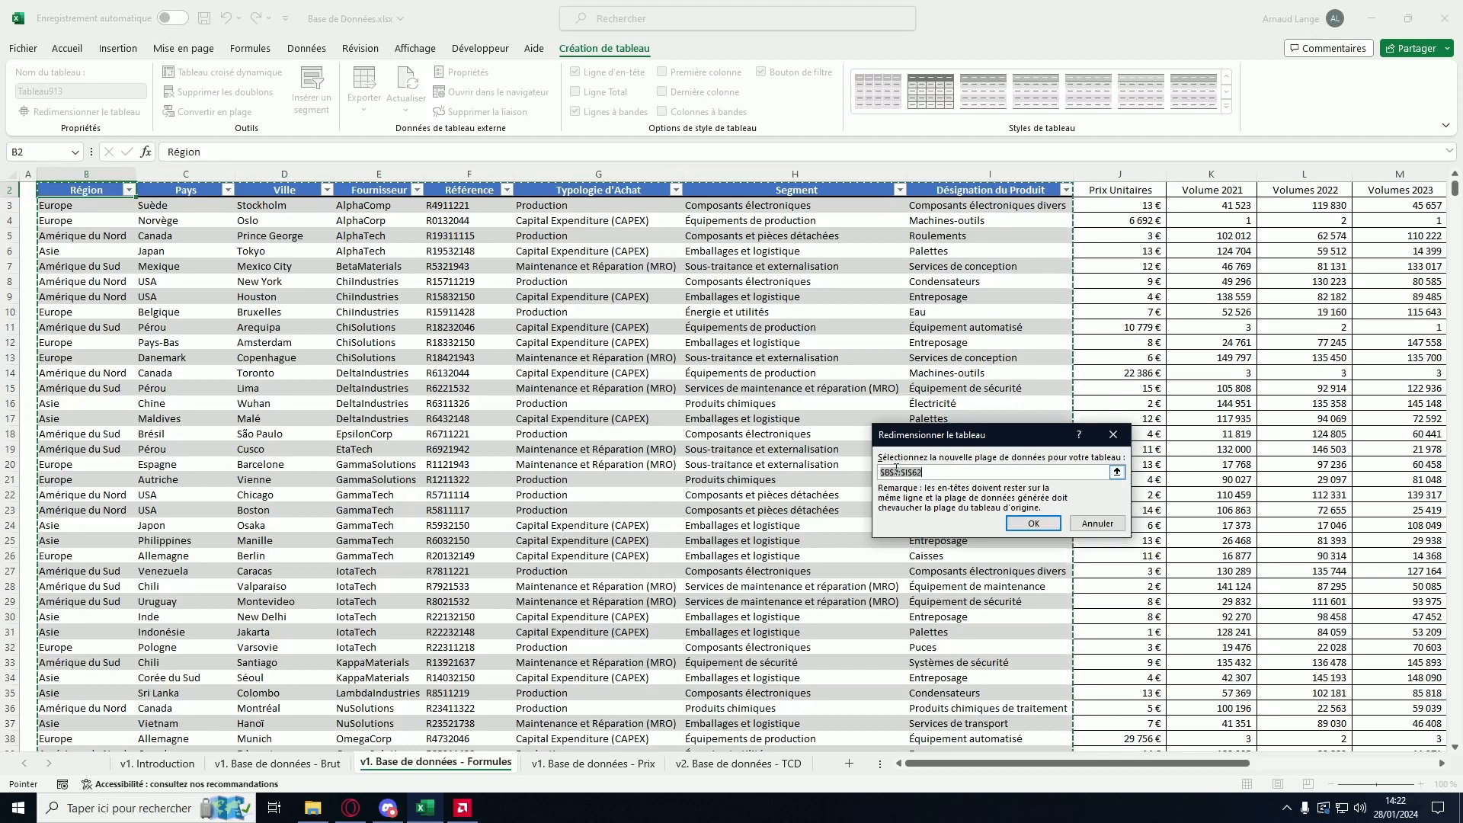
pyautogui.moveTo(1186, 763); pyautogui.dragTo(1372, 766)
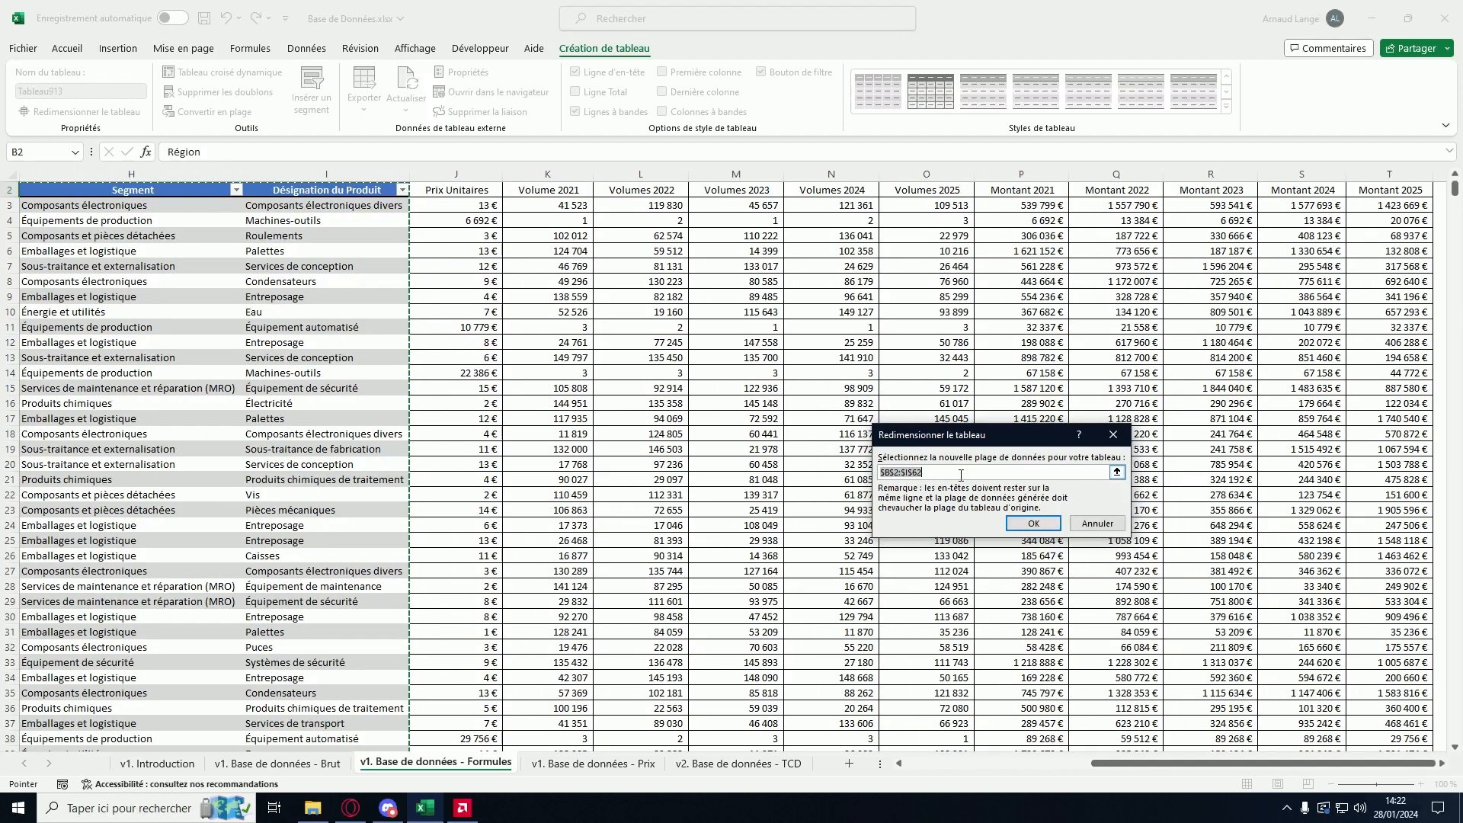
pyautogui.click(910, 473)
pyautogui.write('T')
pyautogui.press('Return')
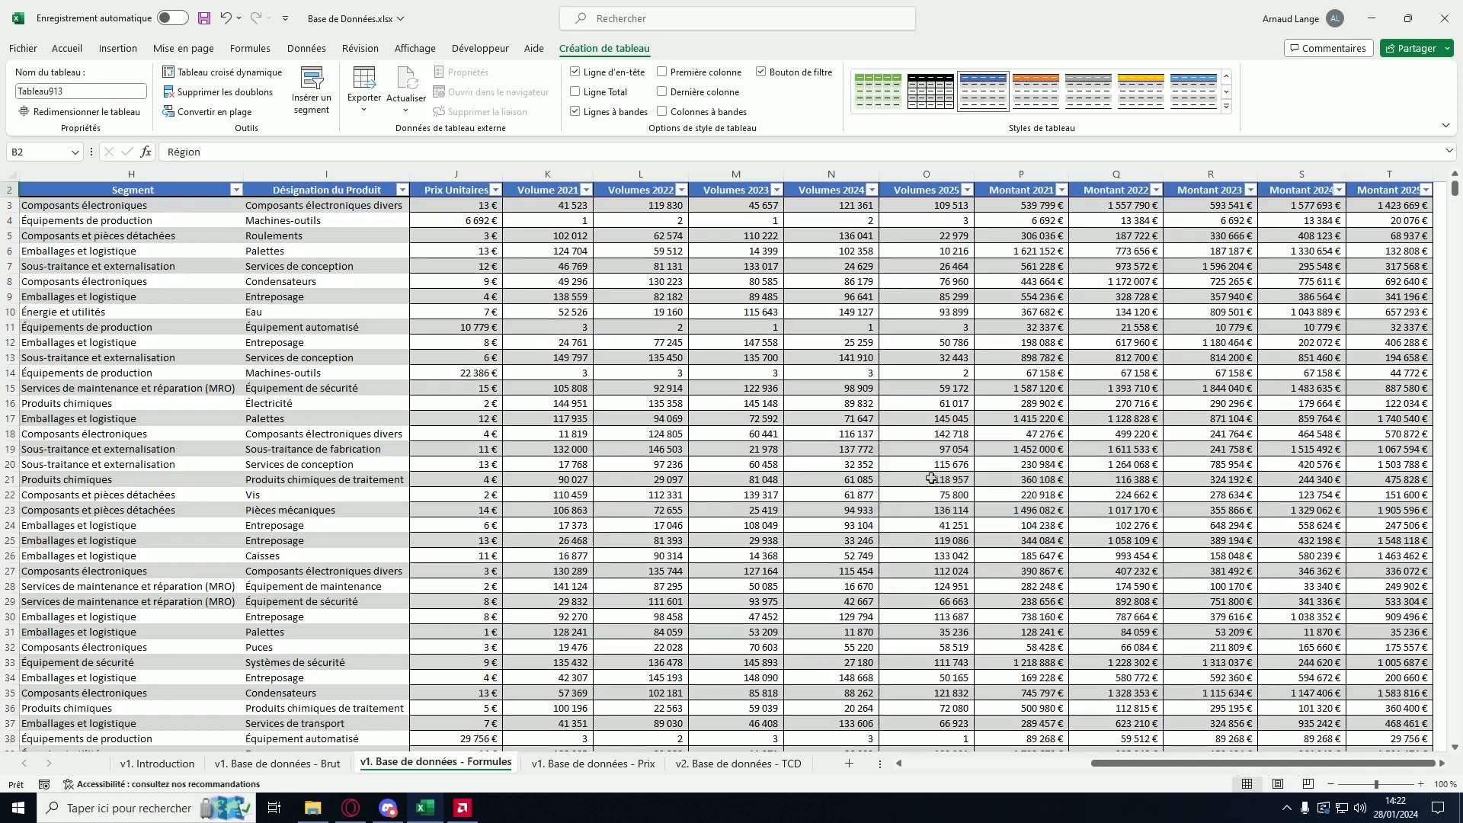
# Step: Add a total row to the table and set the Prix Unitaires total in J63 to the average
pyautogui.scroll(1, 868, 467)
pyautogui.hscroll(-2, 944, 418)
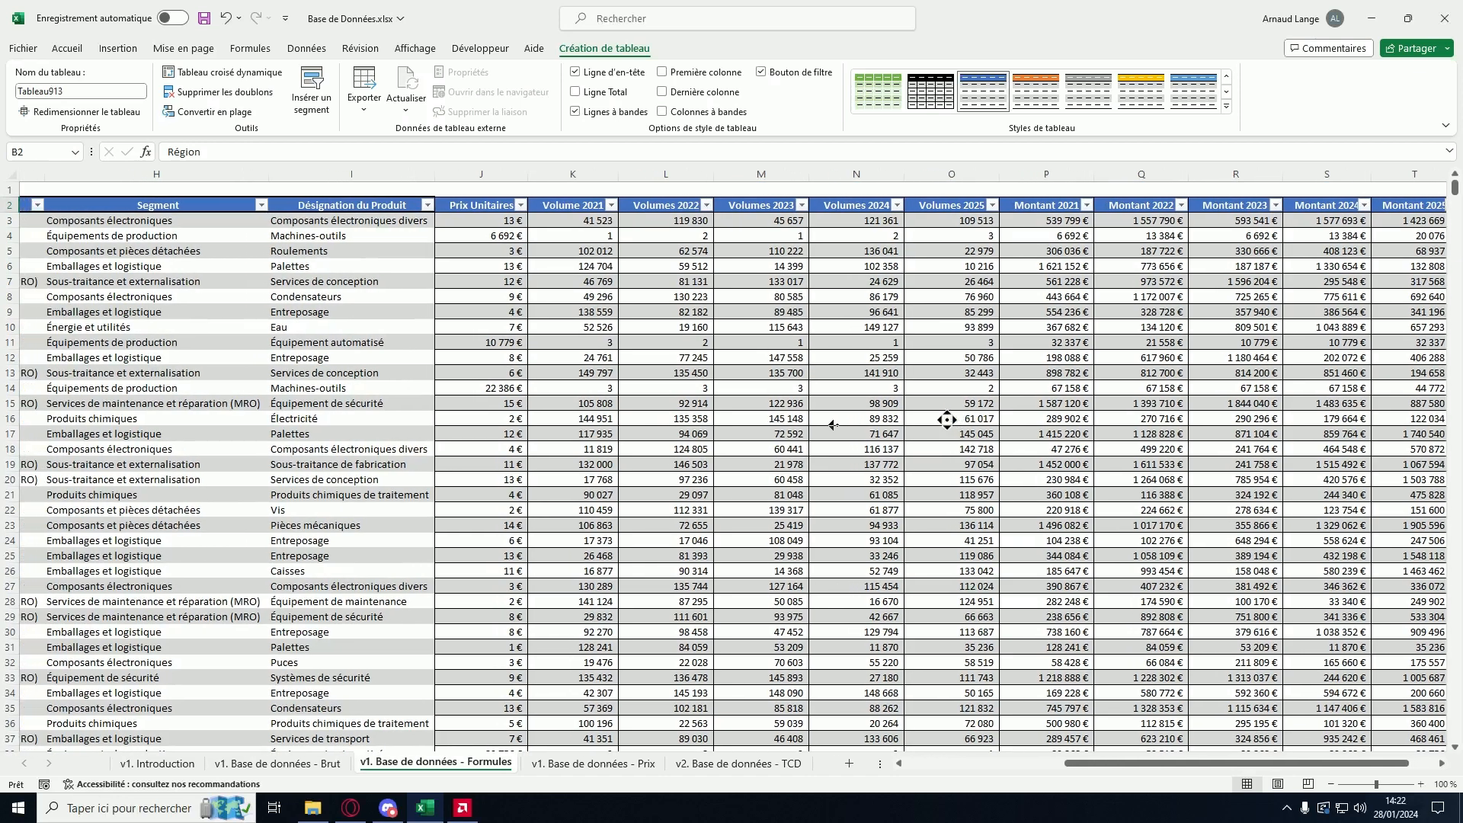
pyautogui.scroll(-6, 702, 403)
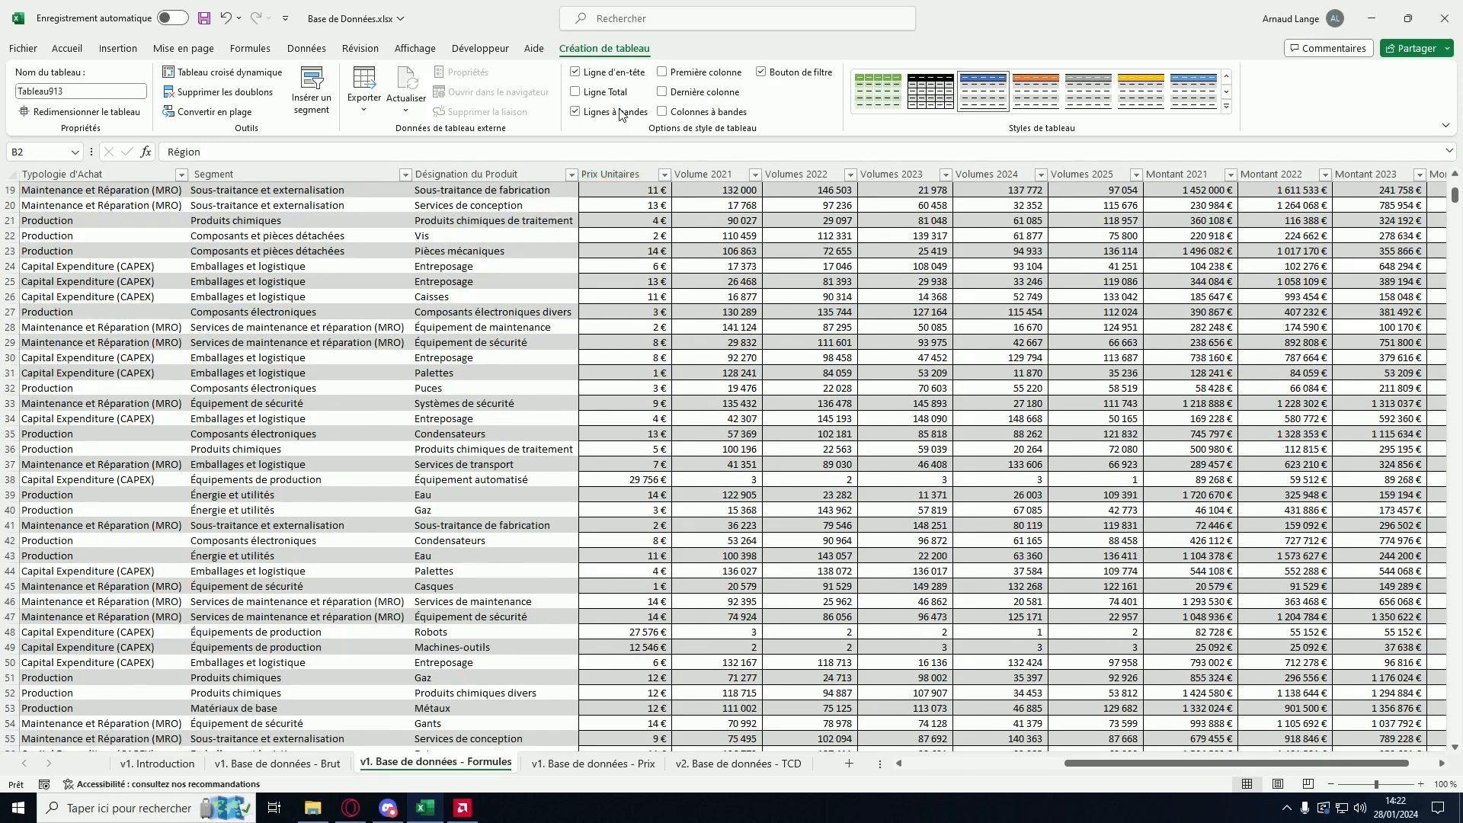
pyautogui.click(607, 93)
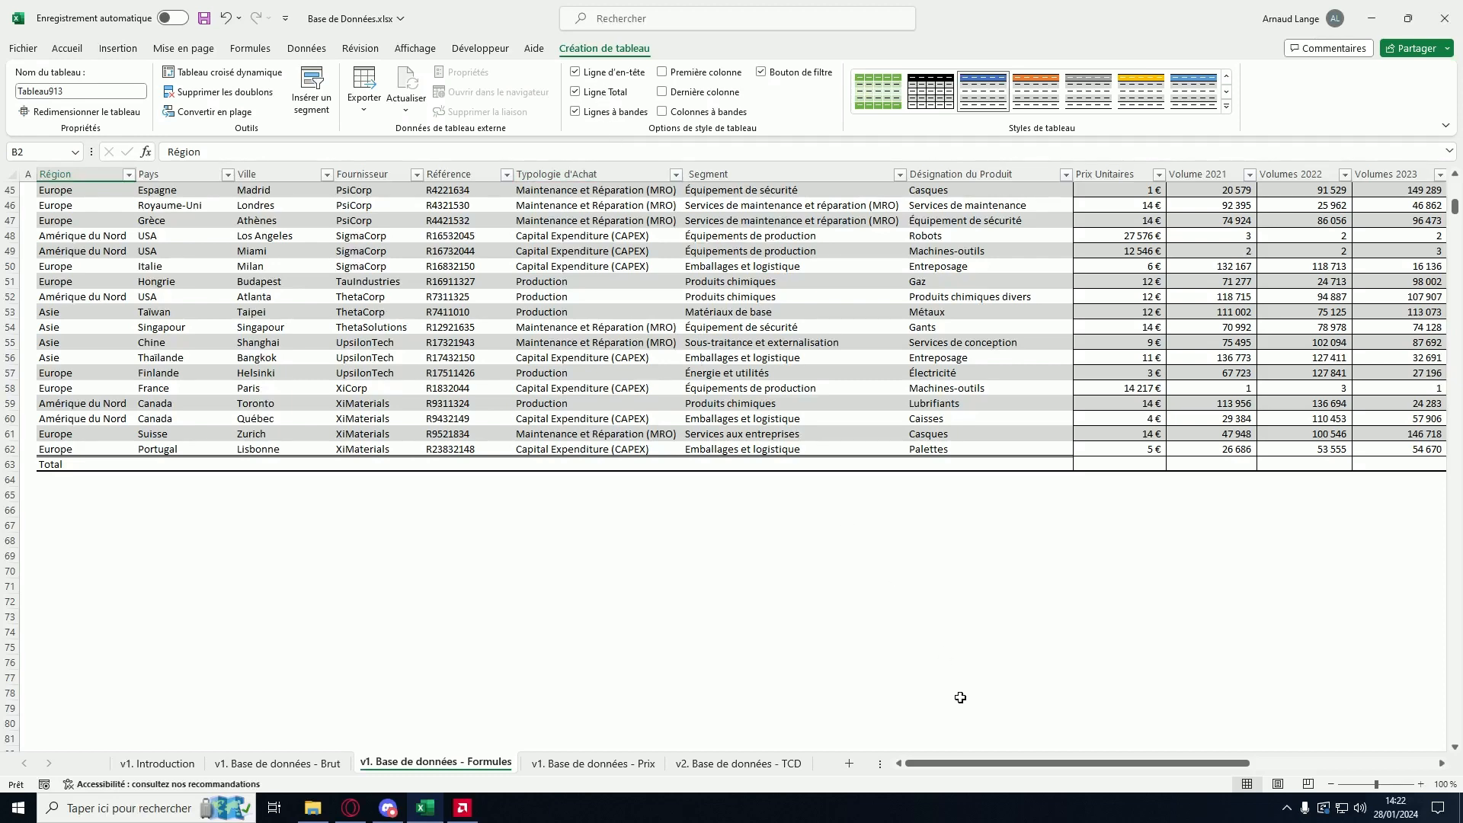
pyautogui.moveTo(996, 764); pyautogui.dragTo(1149, 692)
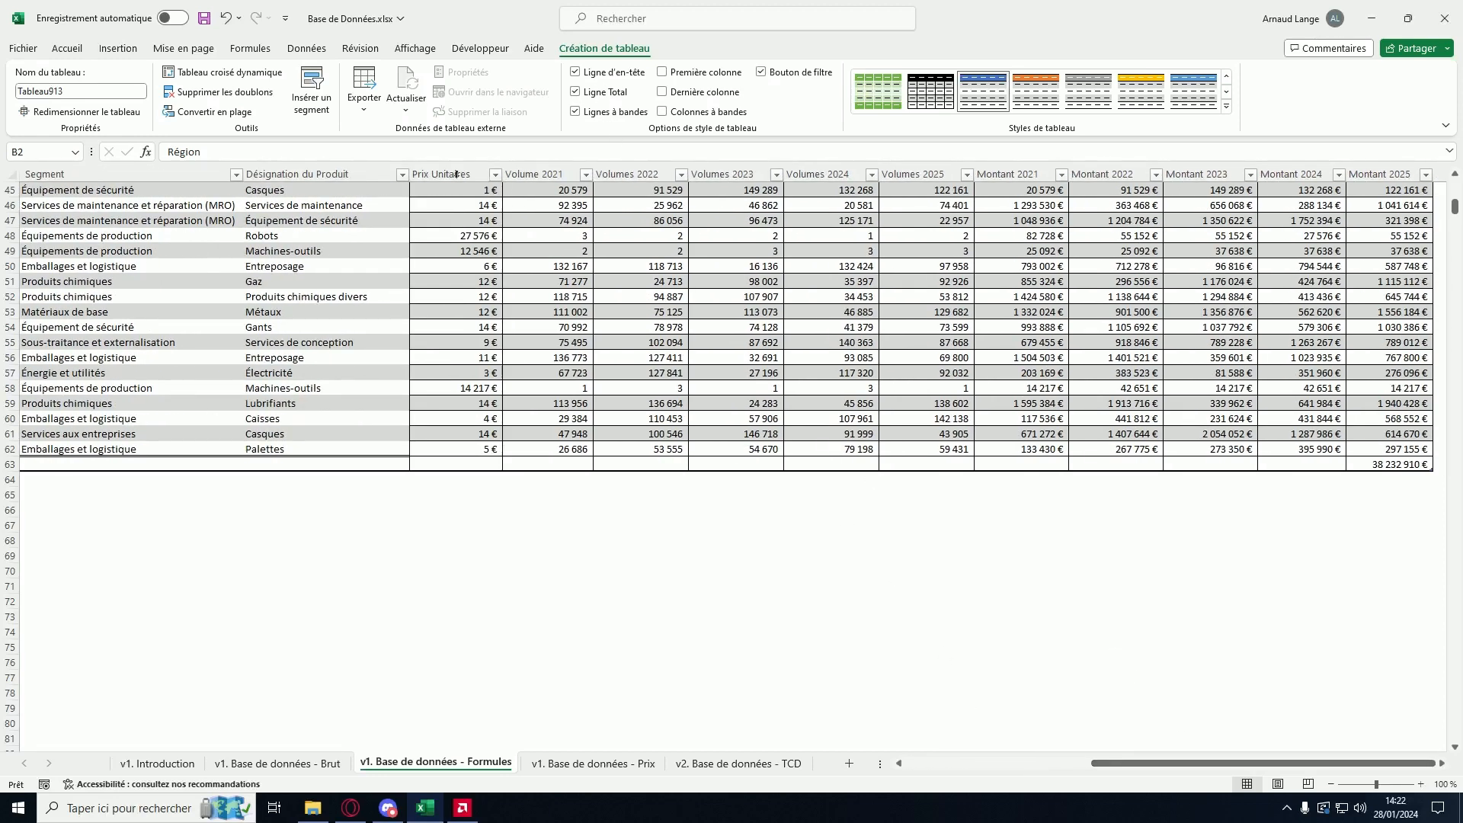
pyautogui.click(472, 463)
pyautogui.click(509, 464)
pyautogui.click(487, 486)
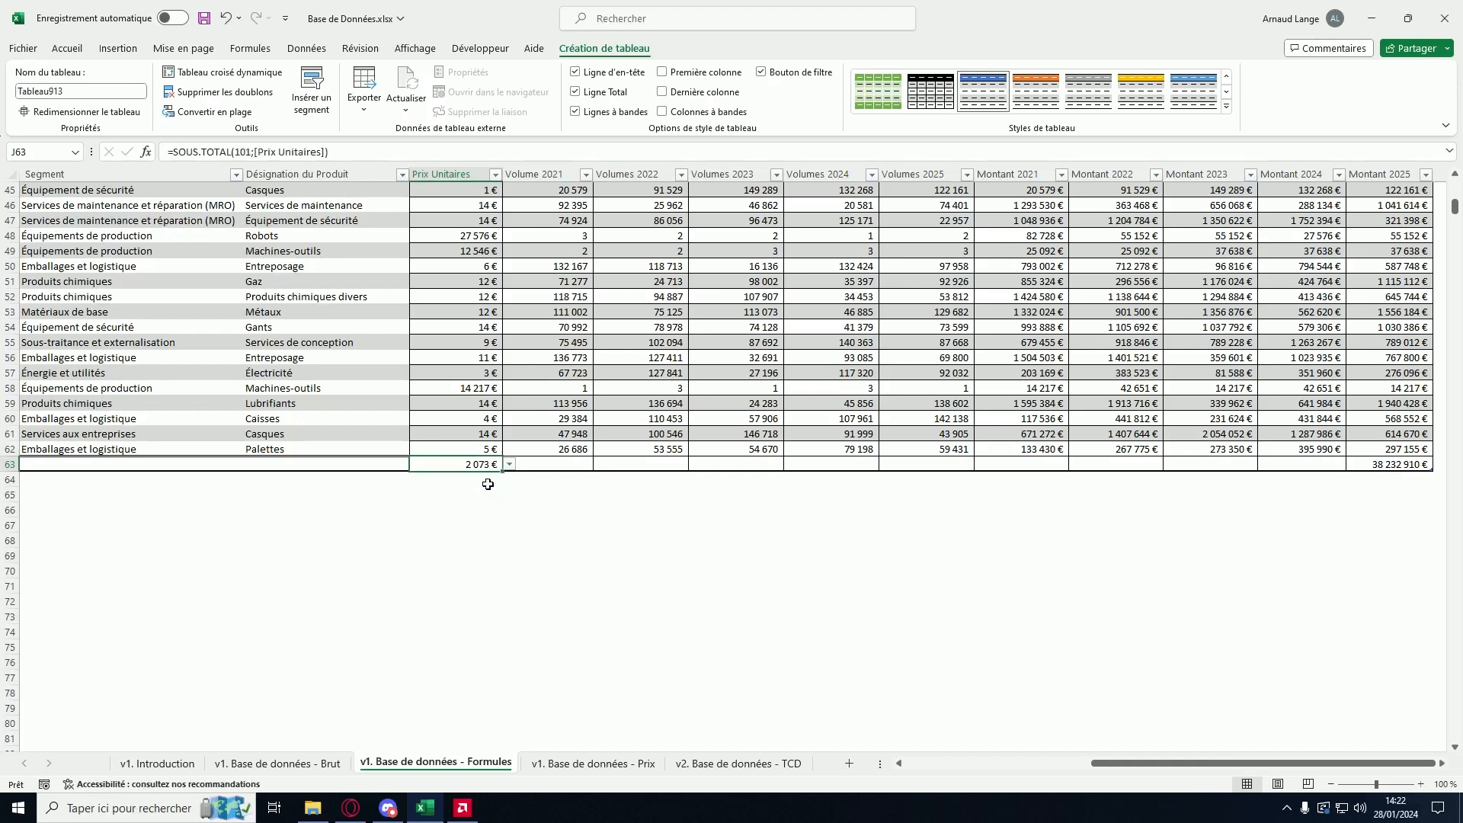
# Step: Set the Volume 2021 total in K63 to a sum and copy it across the total row through Montant 2025
pyautogui.click(585, 174)
pyautogui.click(586, 174)
pyautogui.click(578, 465)
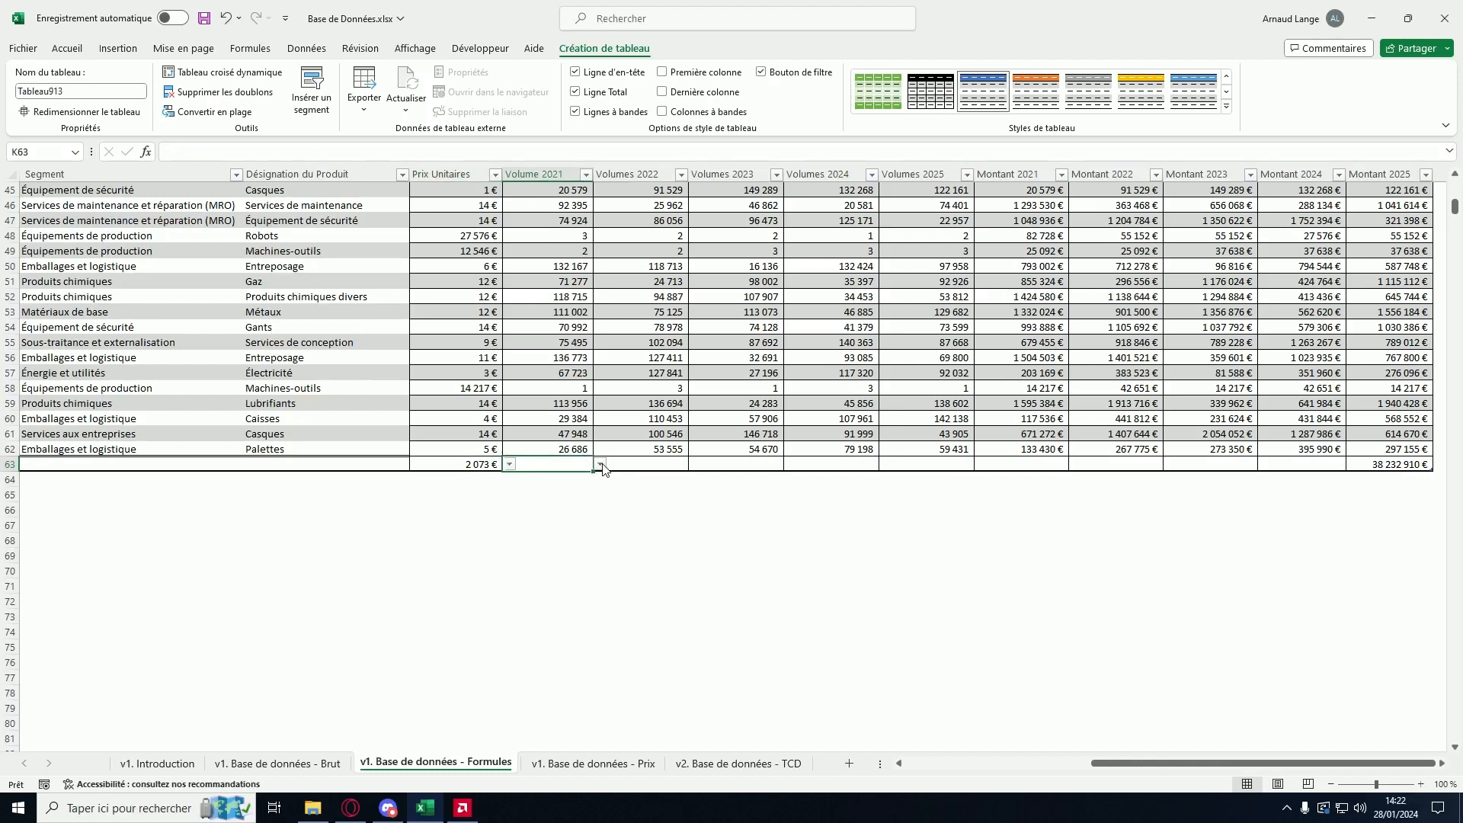
pyautogui.click(601, 465)
pyautogui.click(521, 536)
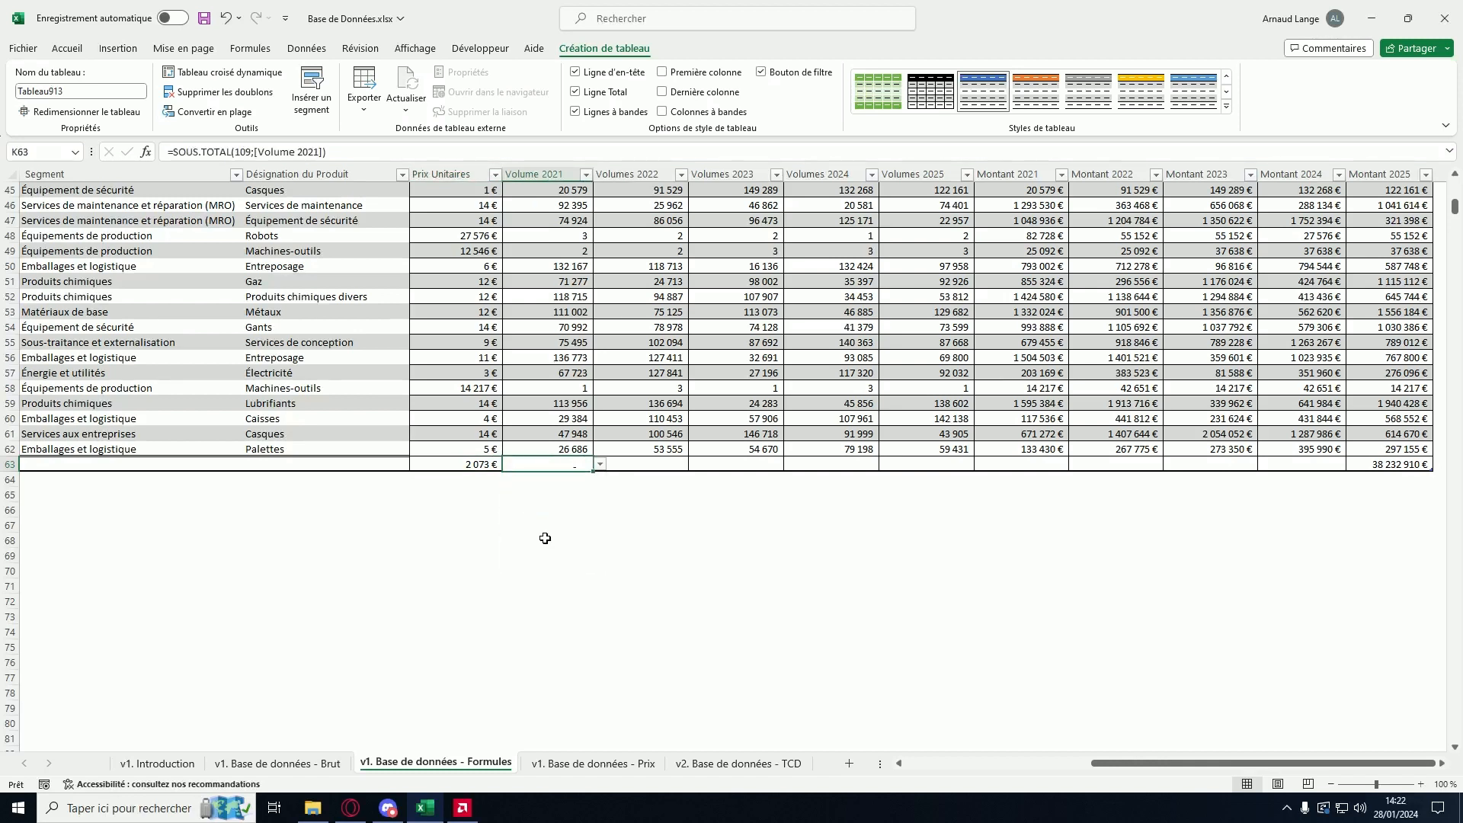
pyautogui.moveTo(593, 474); pyautogui.dragTo(1021, 464)
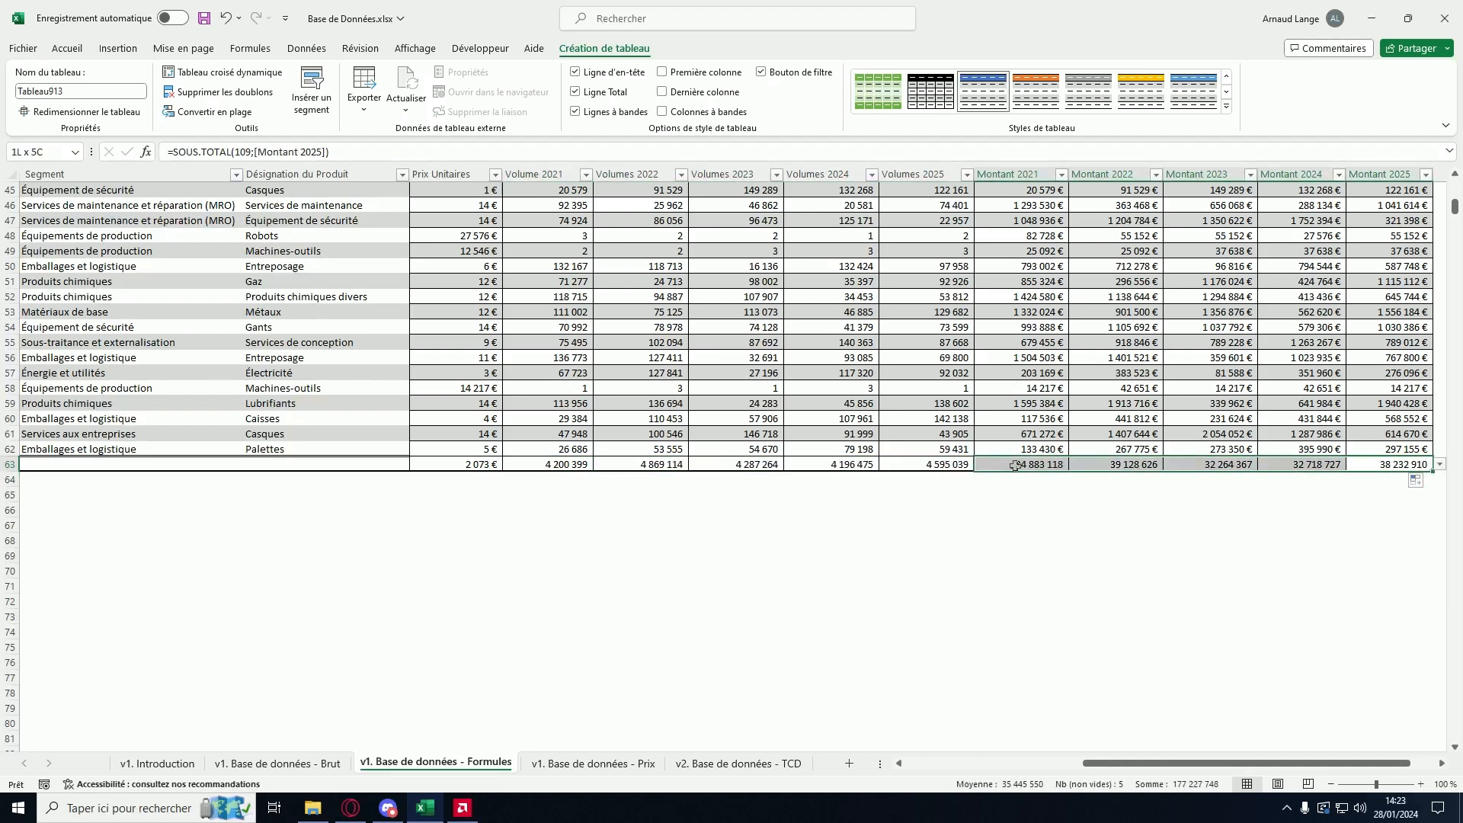
# Step: Format the Montant totals in P63:T63 as euro accounting values without decimals
pyautogui.click(67, 49)
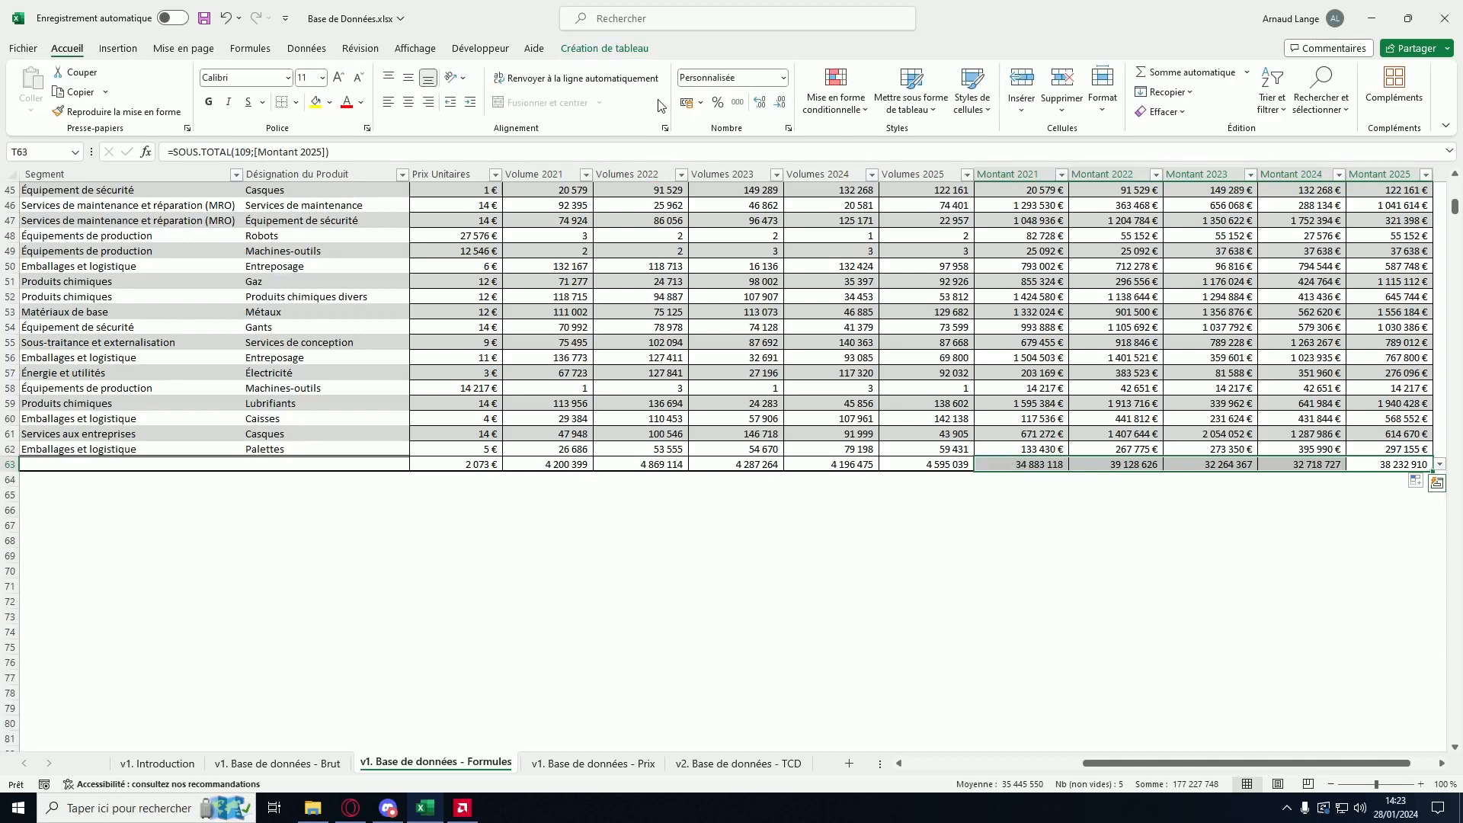
pyautogui.click(686, 103)
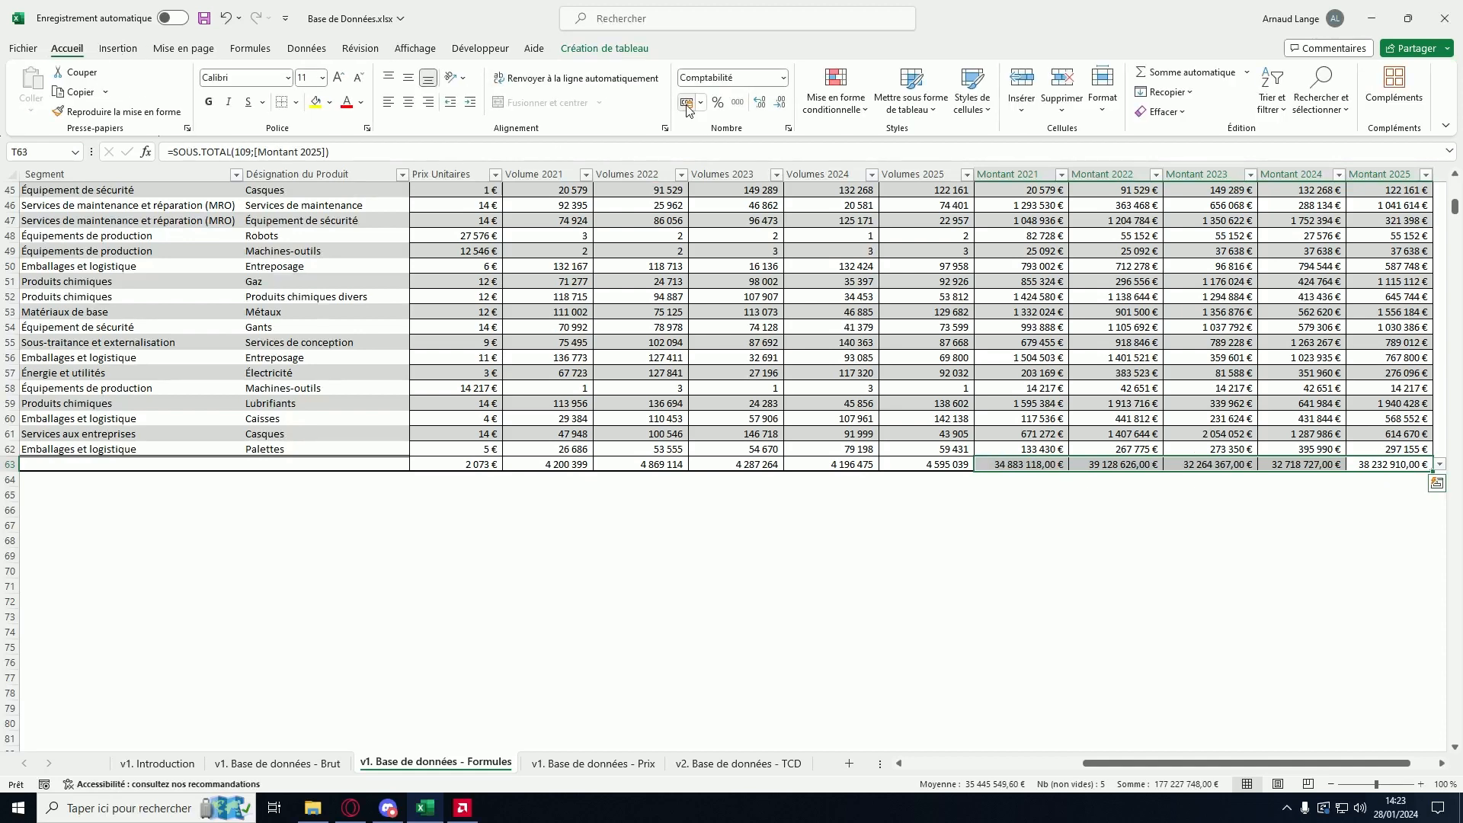
pyautogui.click(781, 107)
pyautogui.click(780, 106)
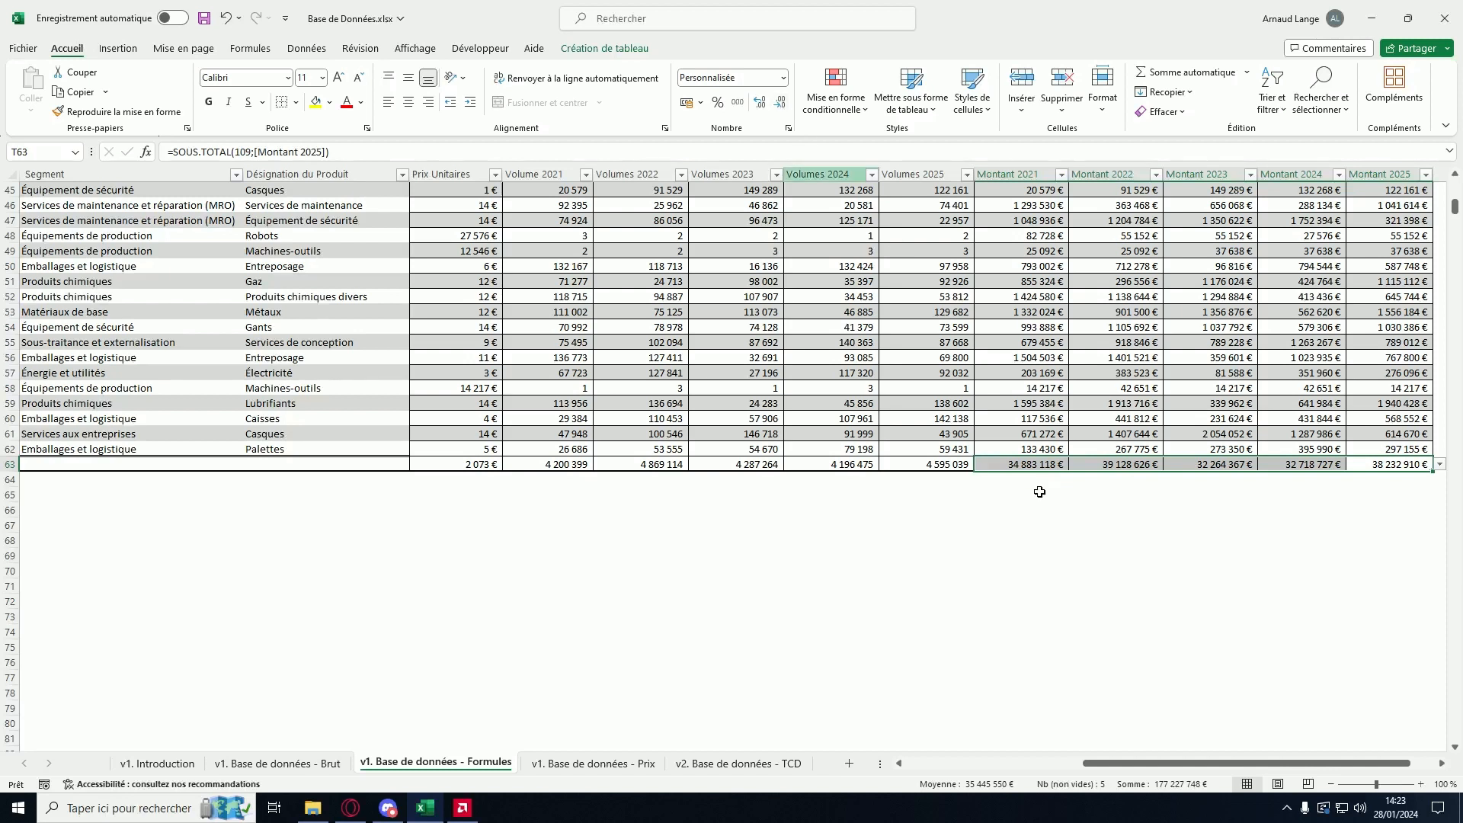